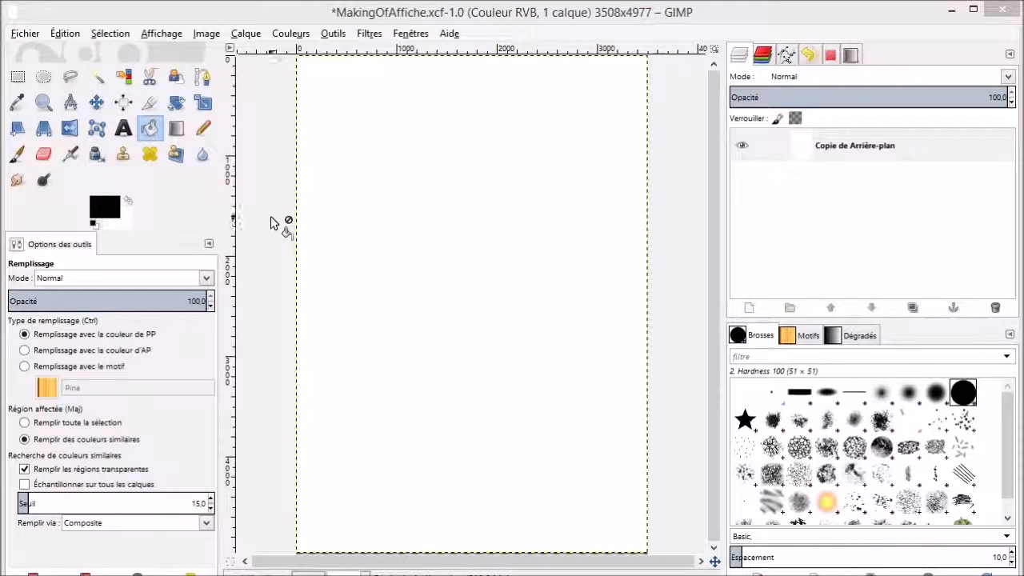
Fill the background layer with light grey (dddddd) using the Bucket Fill tool.
click(96, 211)
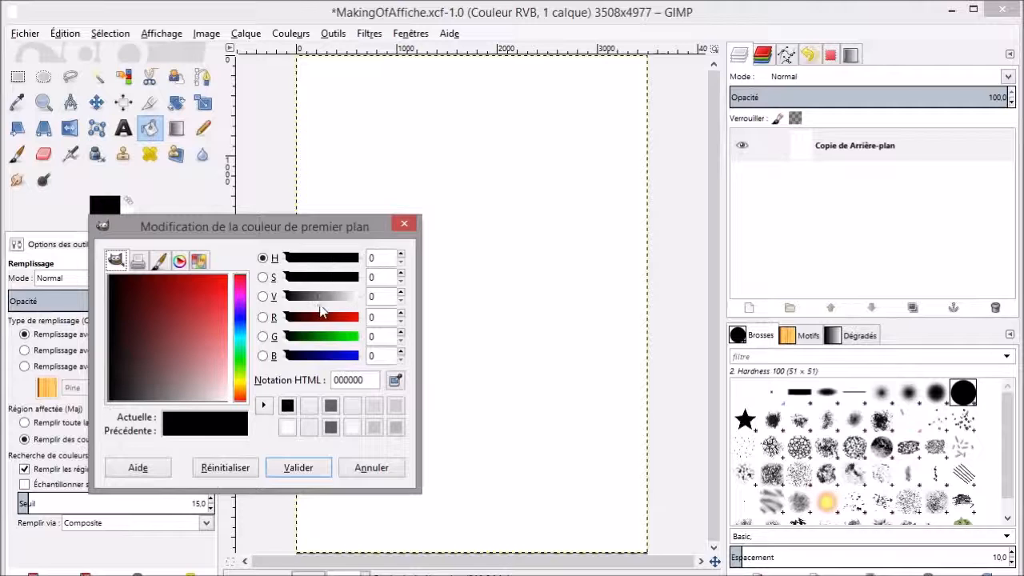
drag(286, 298, 349, 301)
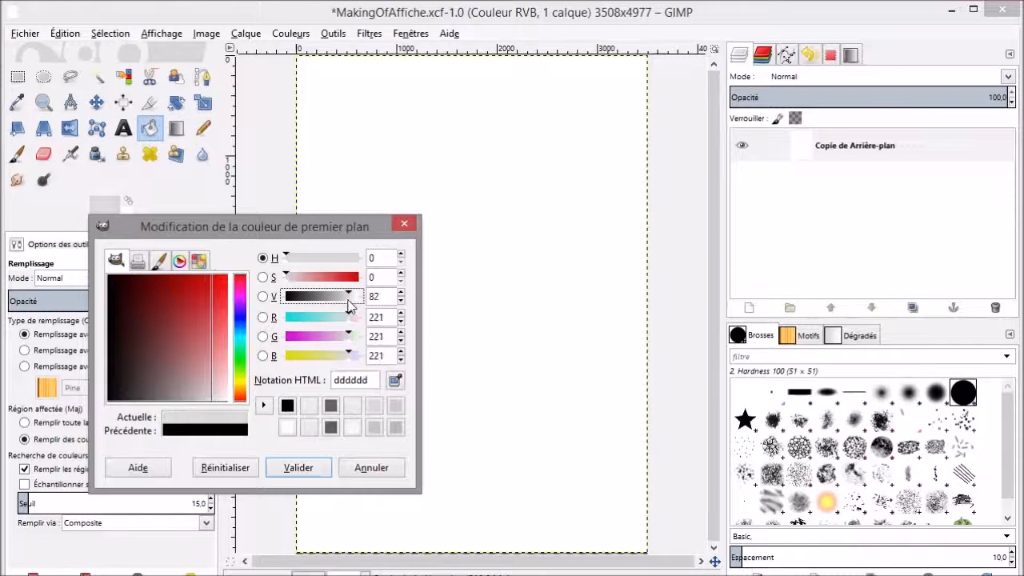
click(290, 468)
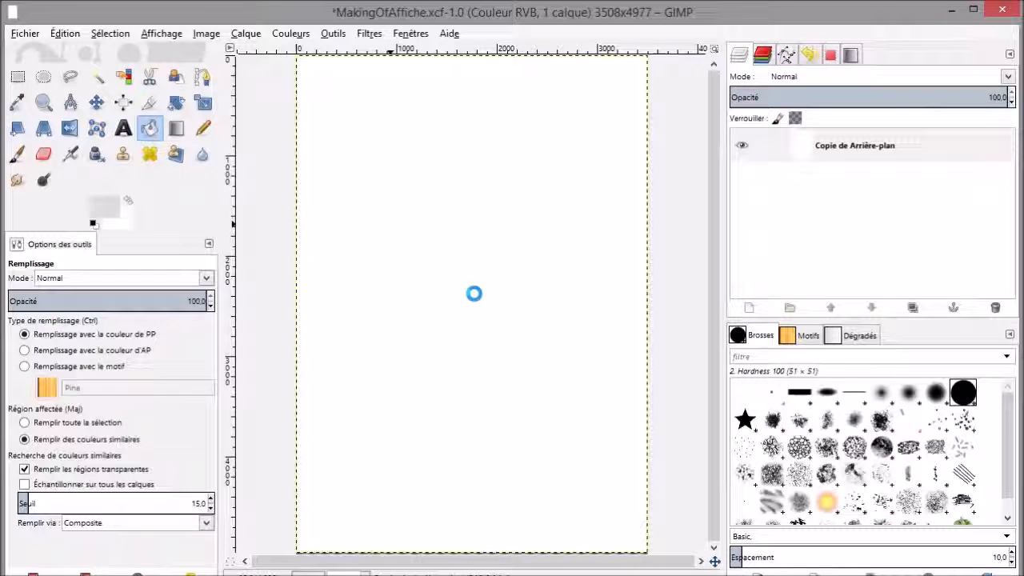
click(474, 292)
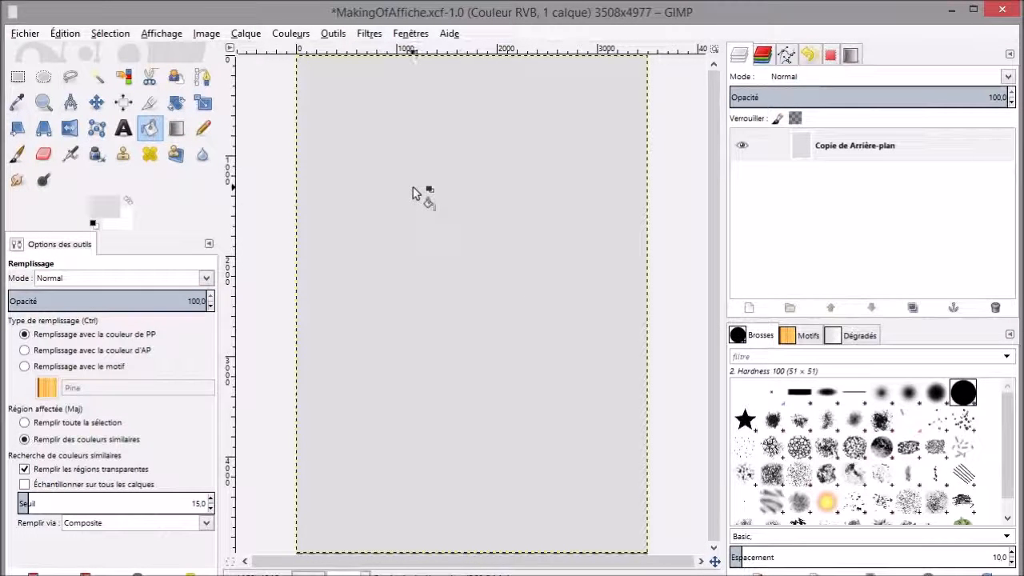
Open the scanned lettering SdE06112015_00004.jpg from the "dessin enfant" folder as a new layer.
click(26, 34)
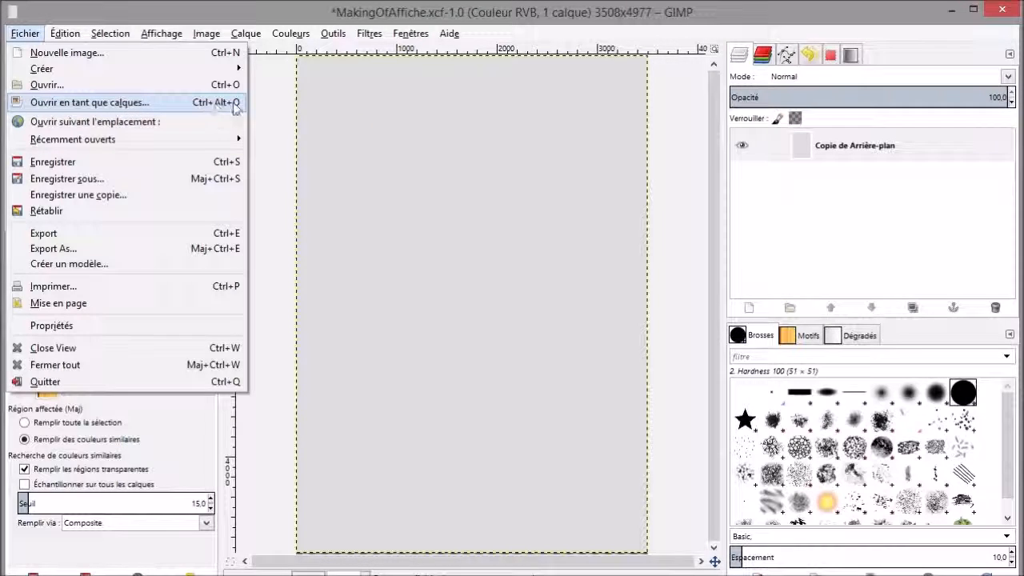
click(128, 104)
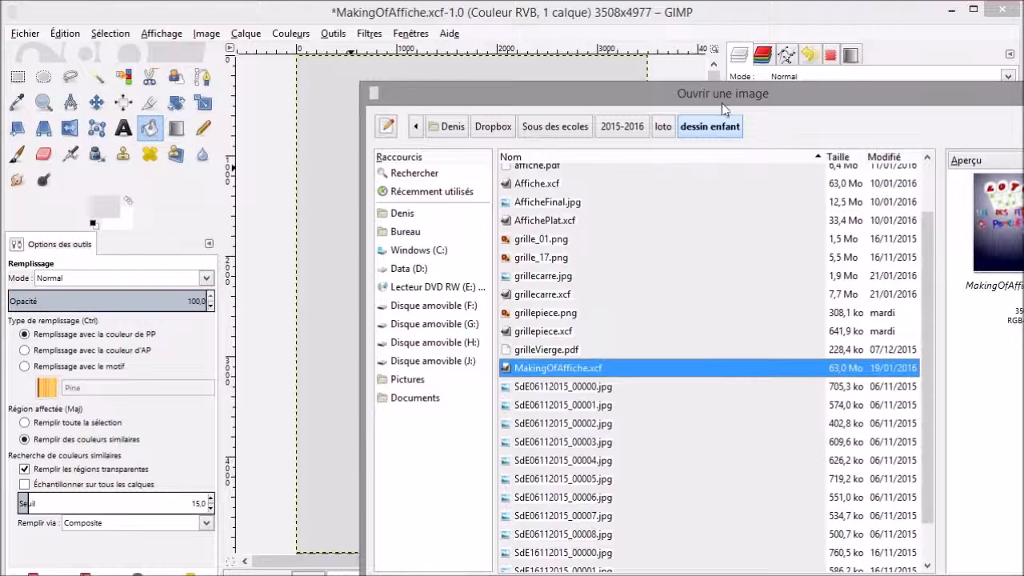
drag(807, 100, 803, 164)
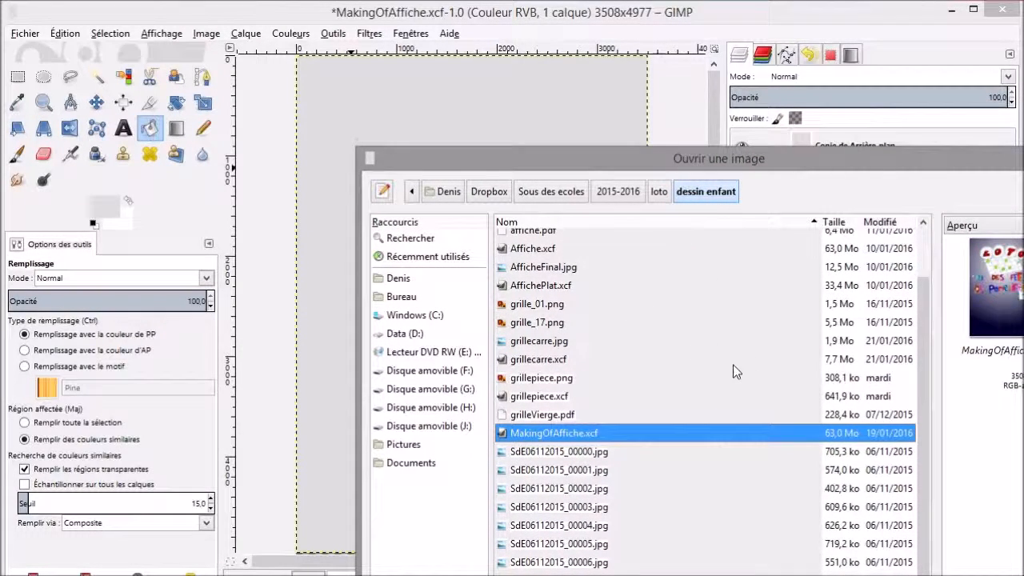
scroll(734, 368, up, 2)
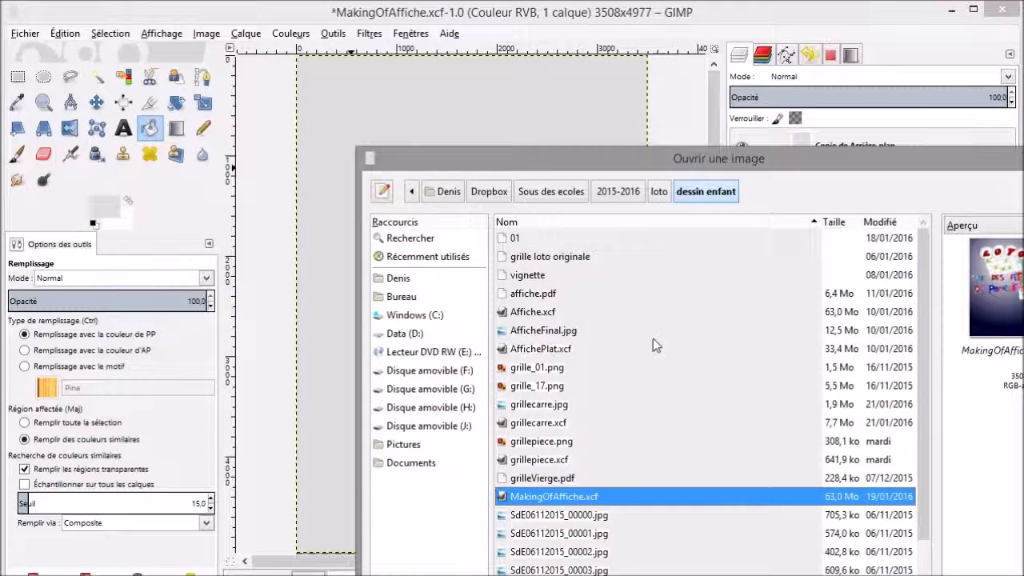
scroll(653, 338, down, 2)
click(606, 426)
click(580, 464)
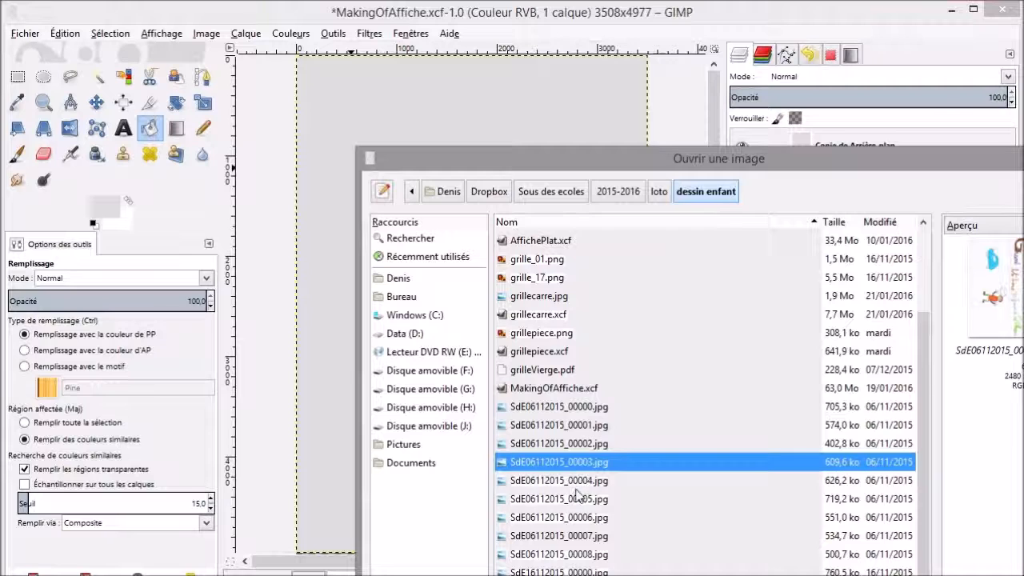
click(576, 488)
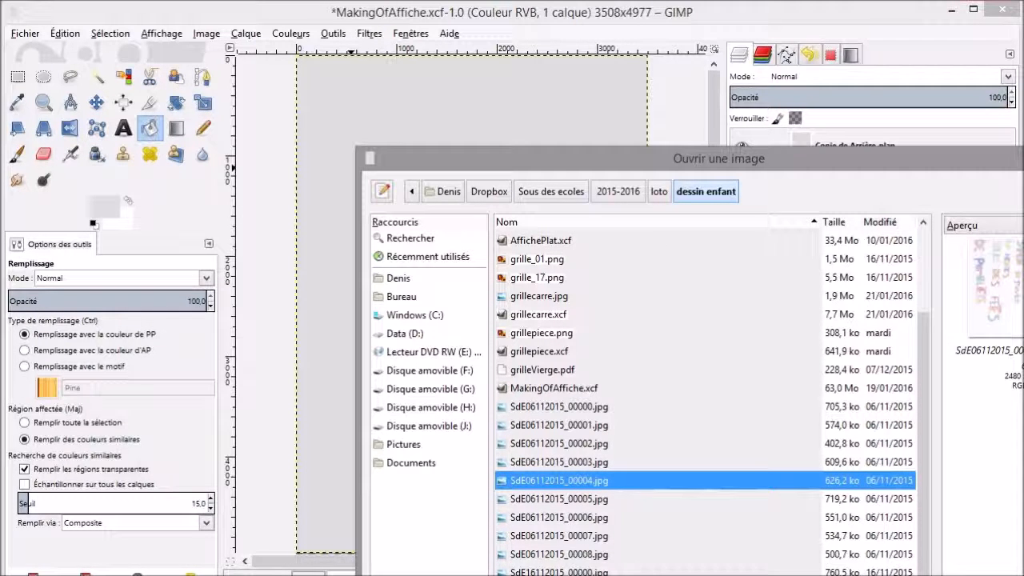
key(Return)
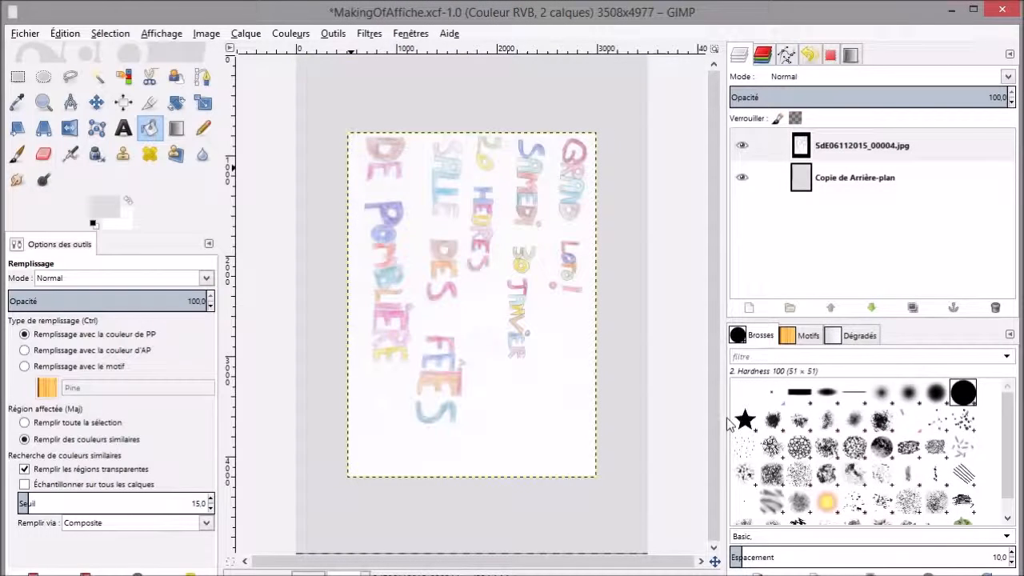
Rotate the scanned lettering layer by -90° around its centre so that the text reads horizontally.
click(178, 104)
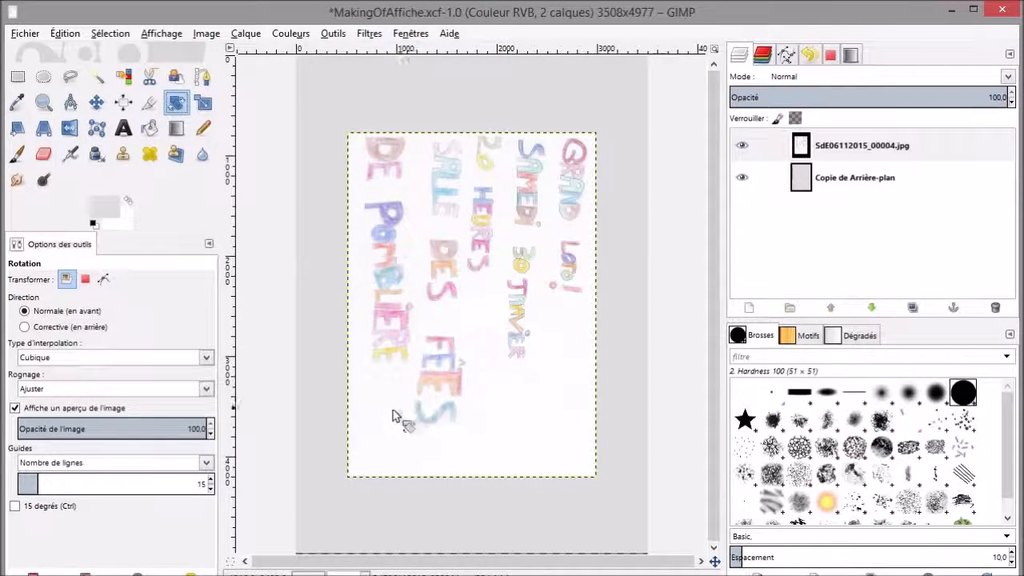
drag(386, 455, 560, 424)
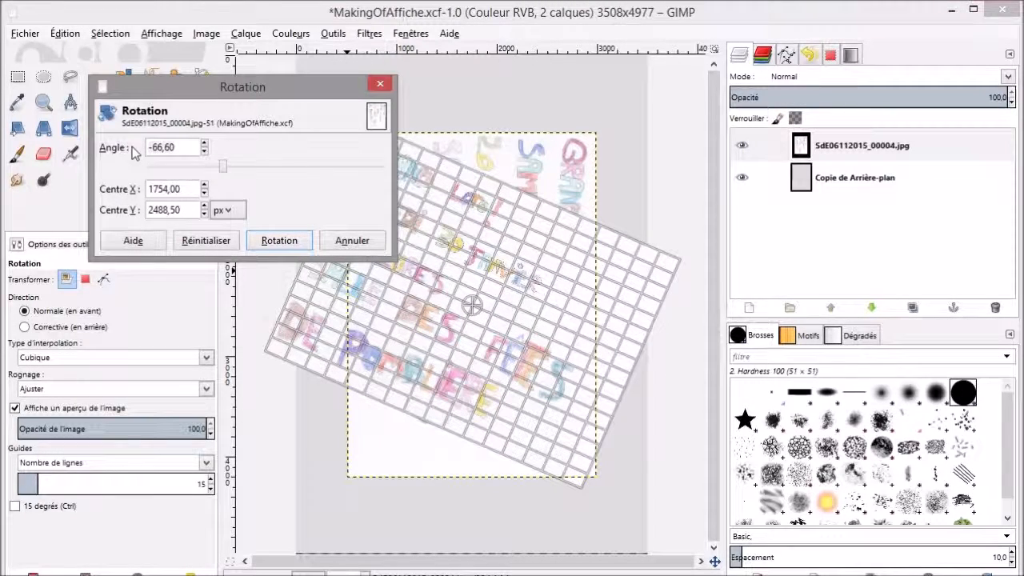
key(BackSpace)
key(BackSpace)
key(BackSpace)
key(BackSpace)
key(BackSpace)
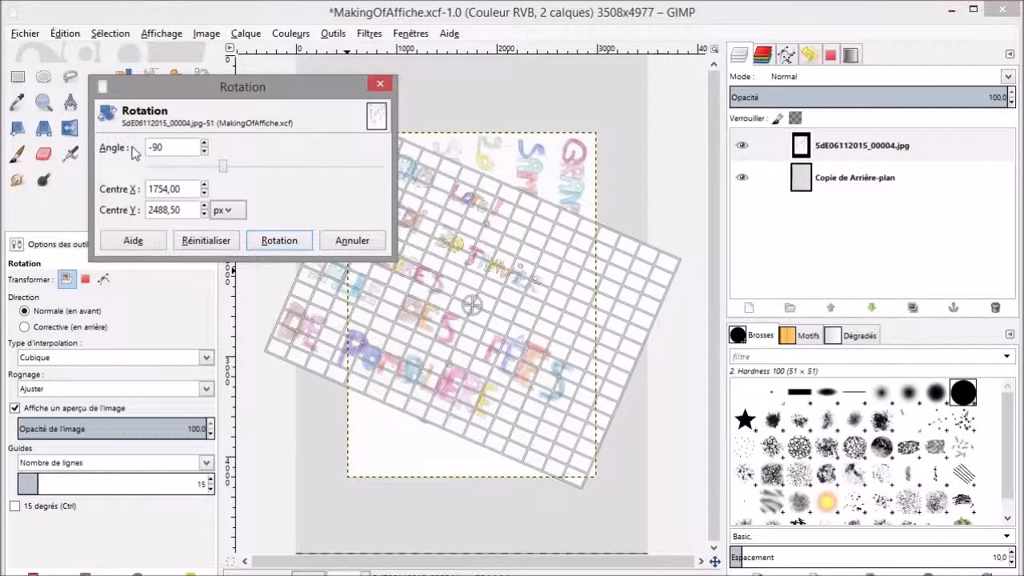
key(Tab)
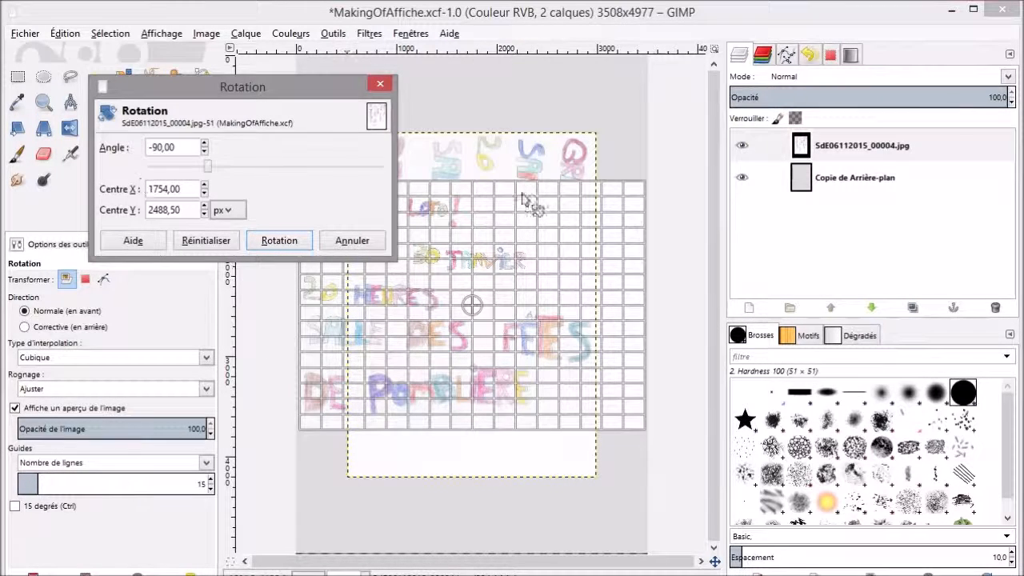
click(295, 238)
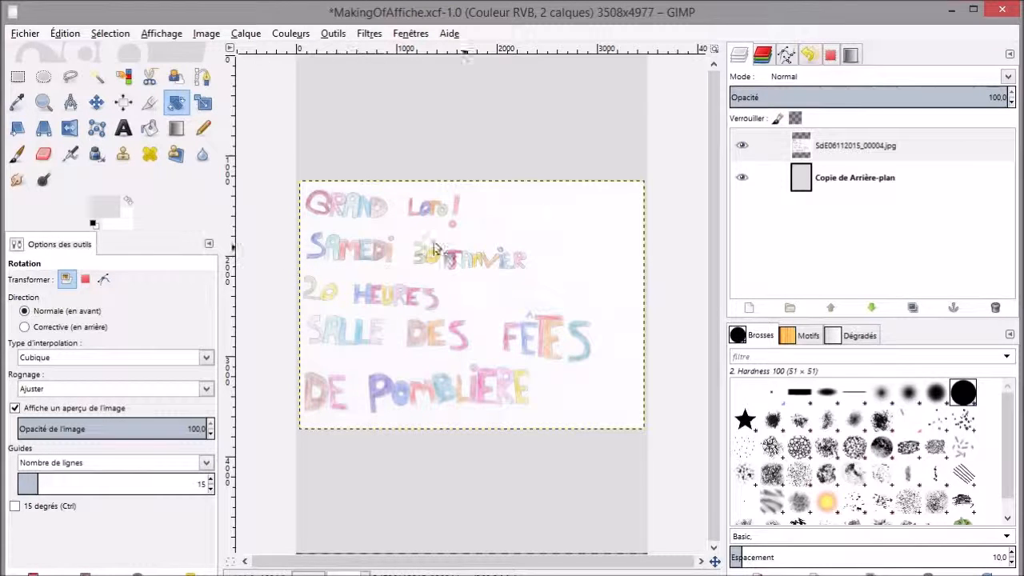
Crop only the current layer to the "SAMEDI 30 JANVIER" line, about 2296 × 464 px.
click(150, 104)
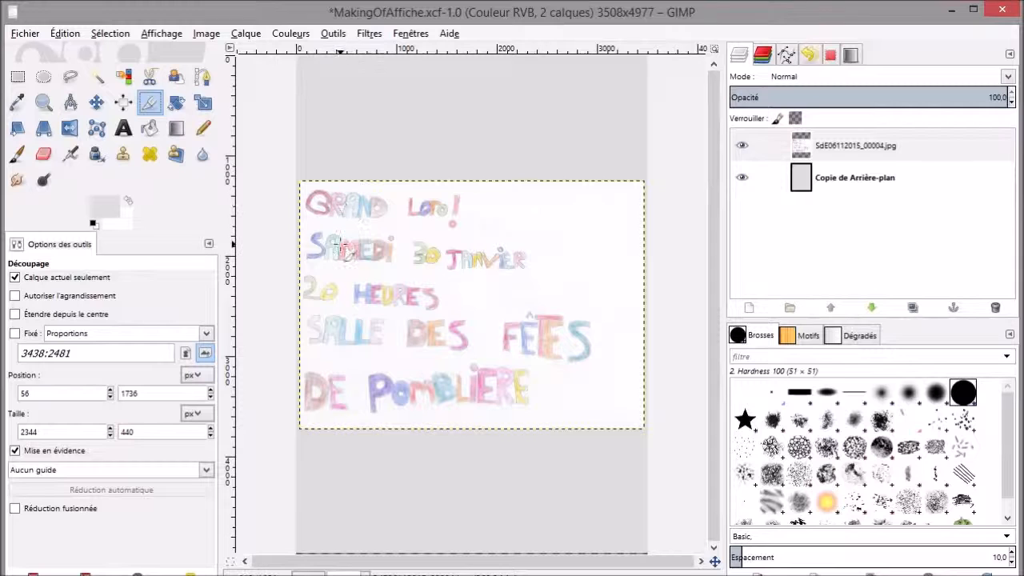
drag(303, 228, 536, 269)
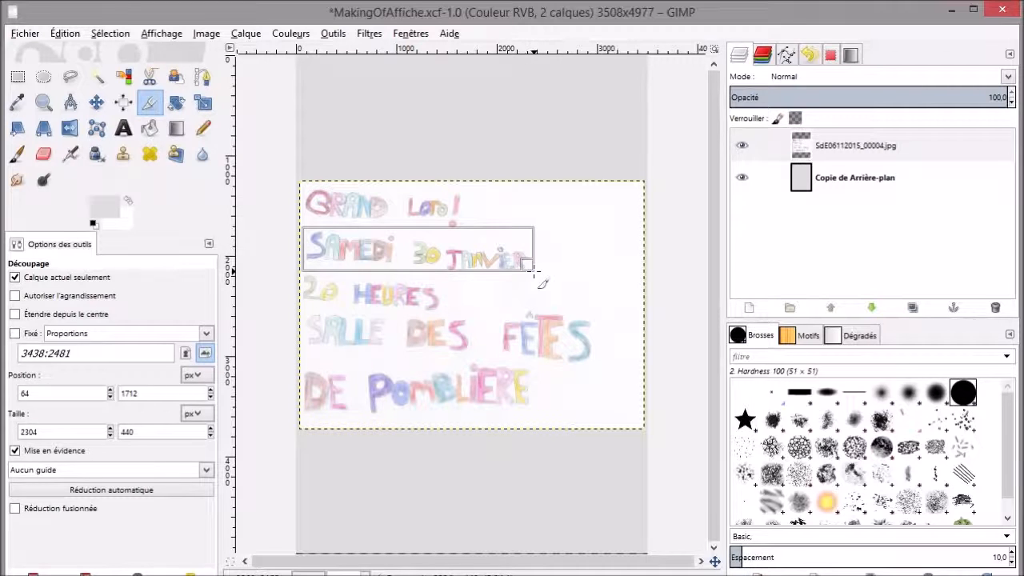
drag(531, 273, 539, 284)
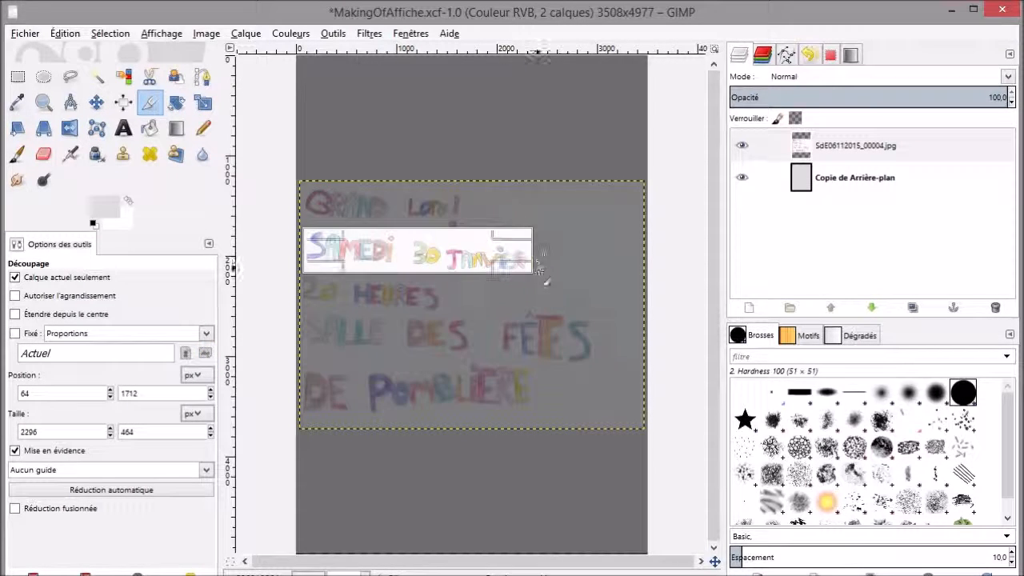
key(Return)
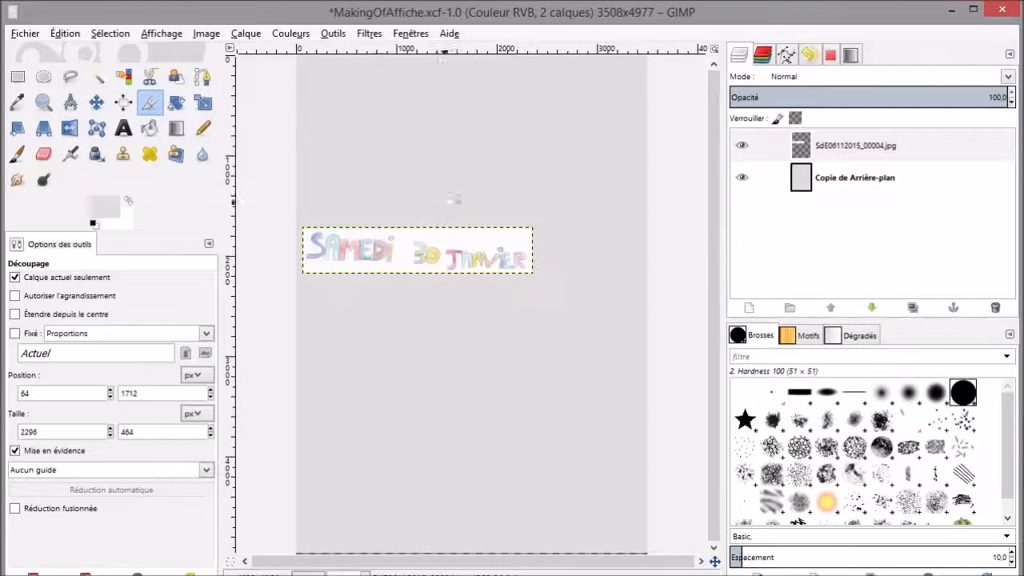
Strengthen the lettering's colours with Curves on the value channel: black point at about two thirds, white point slightly inward, and a slightly raised midpoint.
click(281, 36)
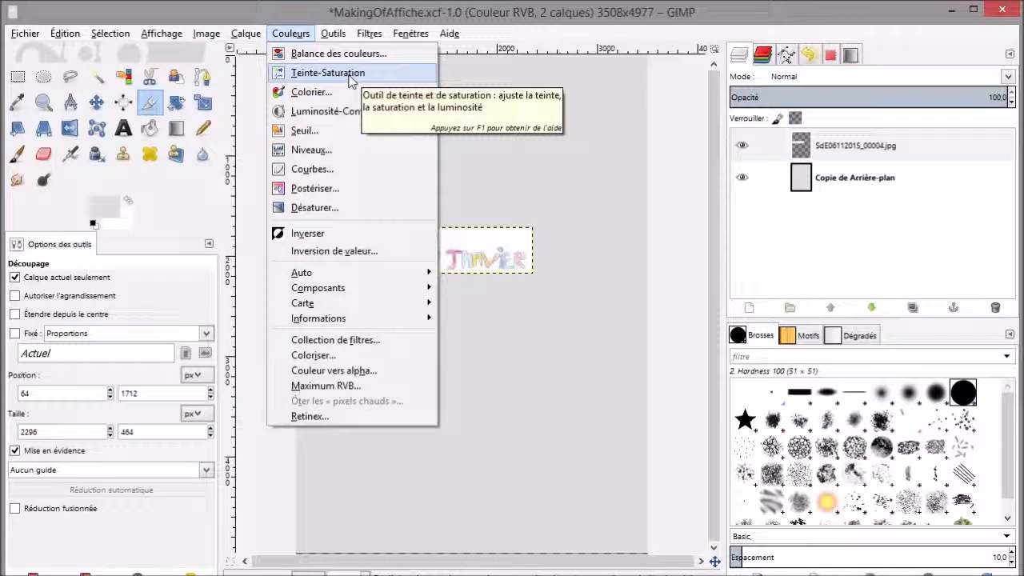
click(348, 171)
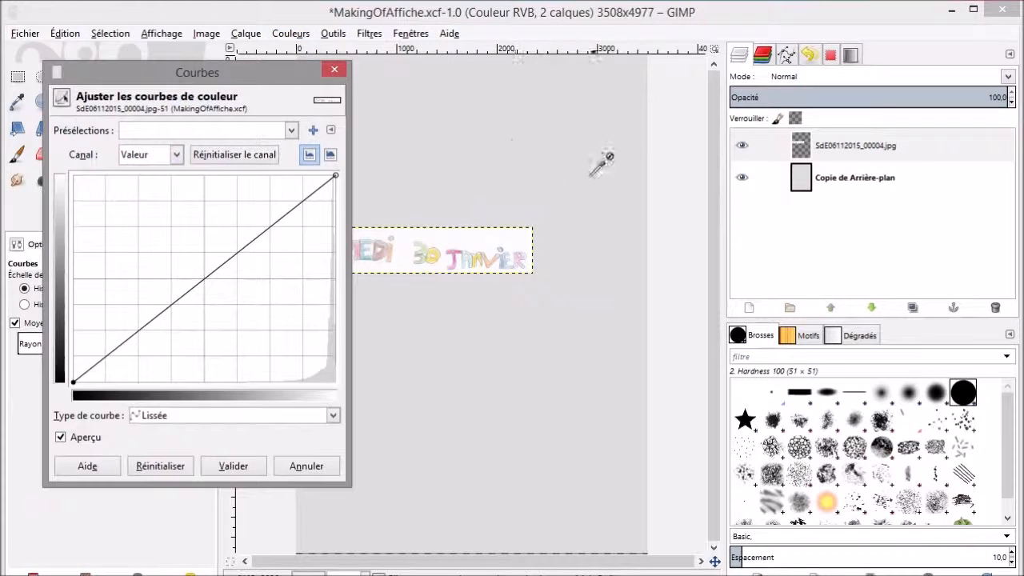
drag(271, 65, 217, 59)
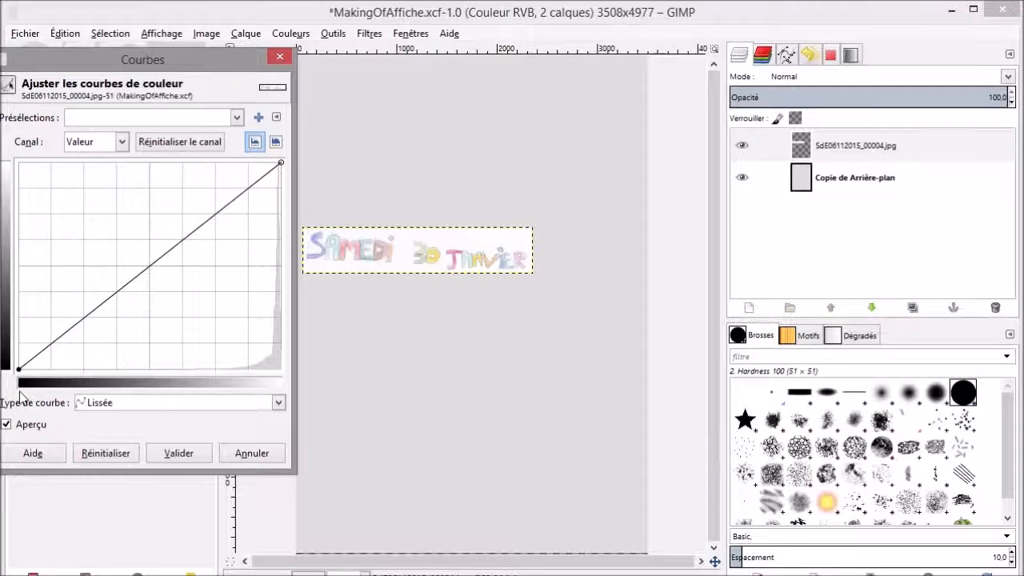
drag(20, 367, 195, 391)
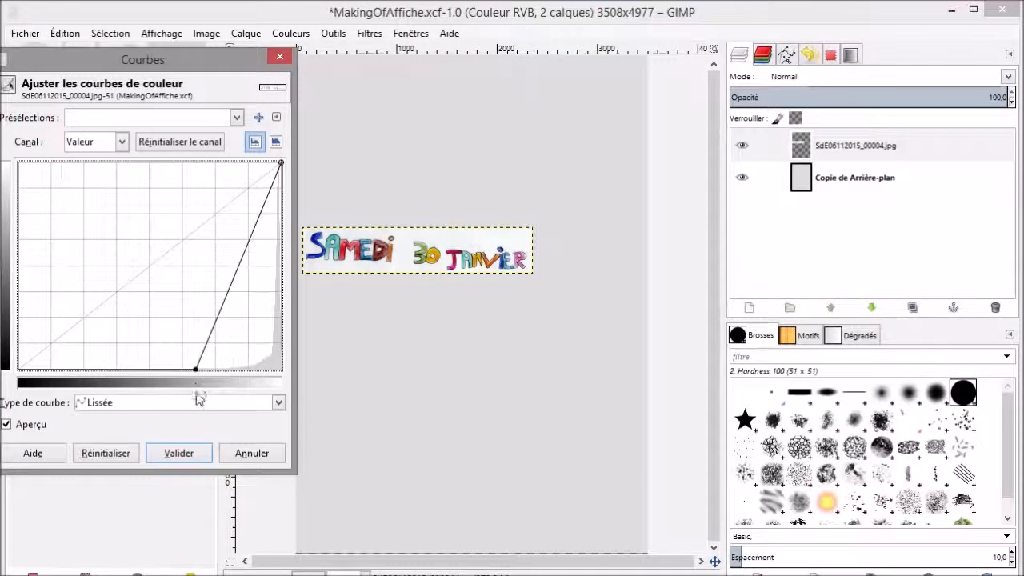
drag(279, 163, 274, 163)
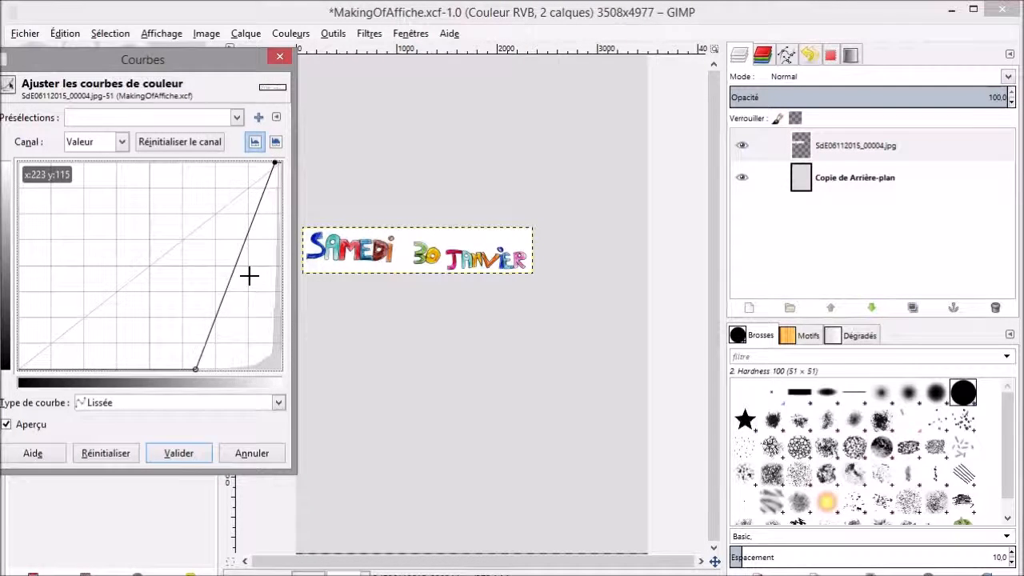
mouse_move(233, 269)
mouse_down()
mouse_move(218, 256)
mouse_move(227, 259)
mouse_up()
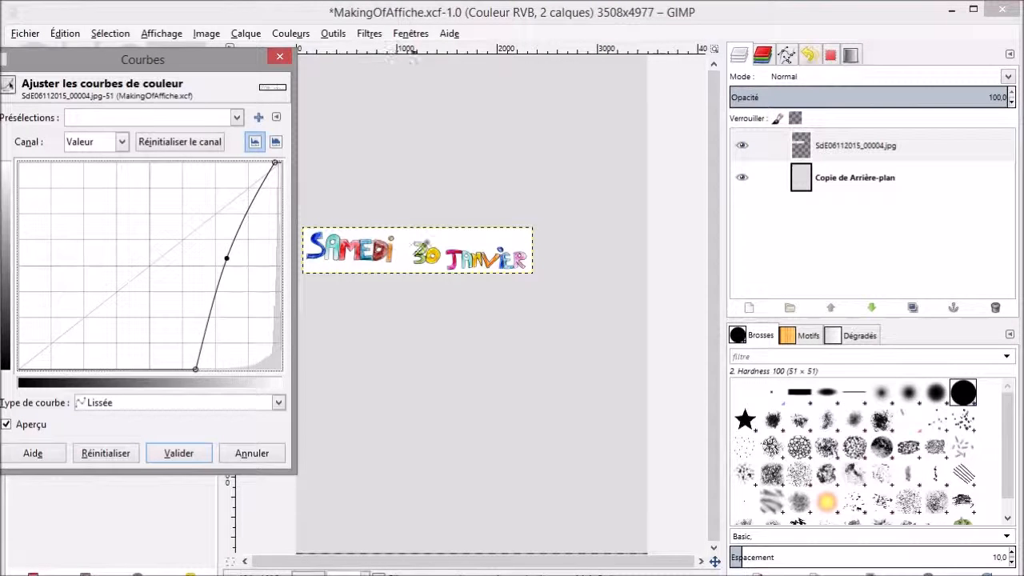
Try a darker midpoint on the value curve, reposition it at about x 204, y 140, and apply the Curves adjustment.
click(365, 575)
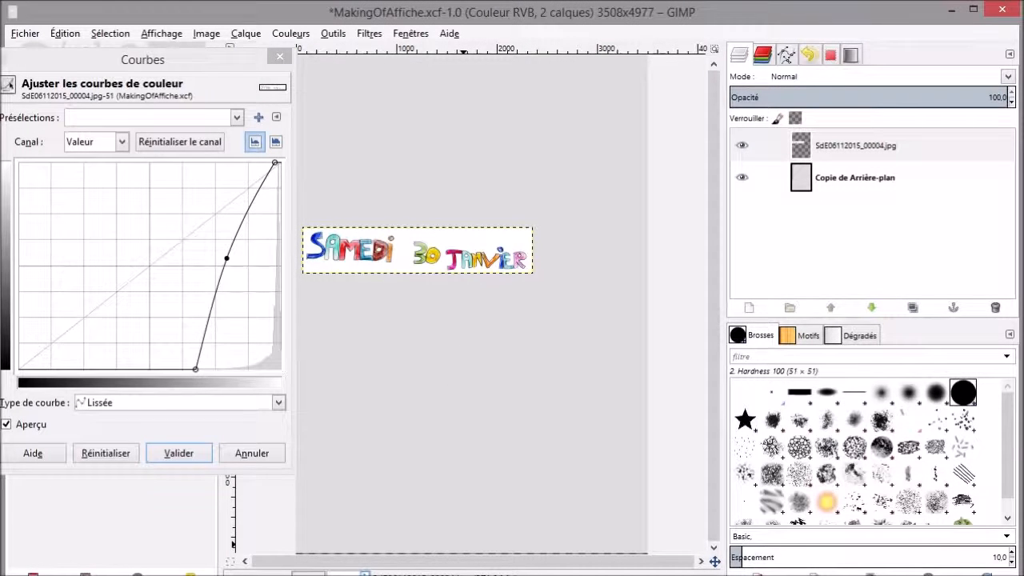
click(354, 546)
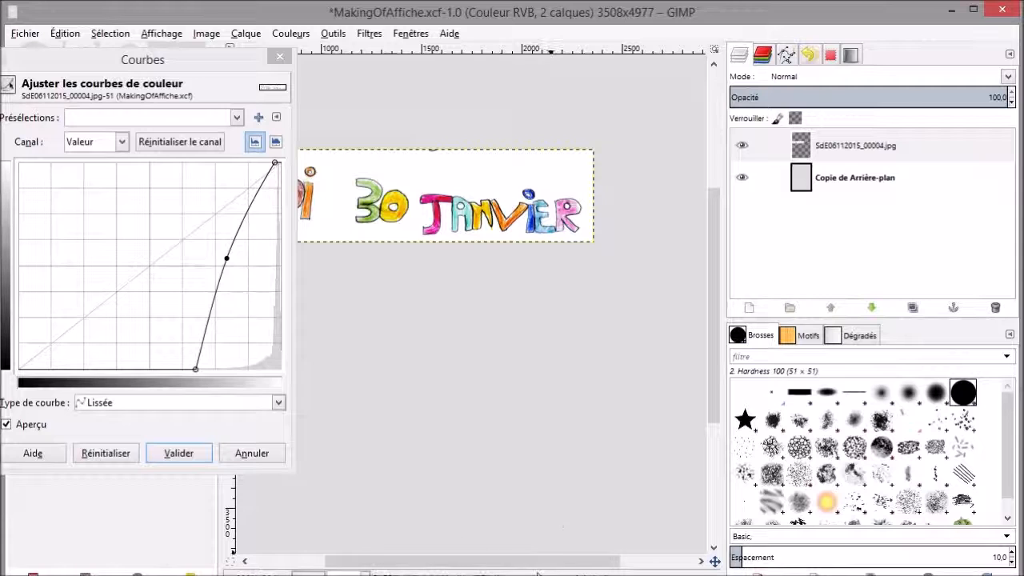
drag(541, 562, 456, 533)
scroll(507, 303, up, 3)
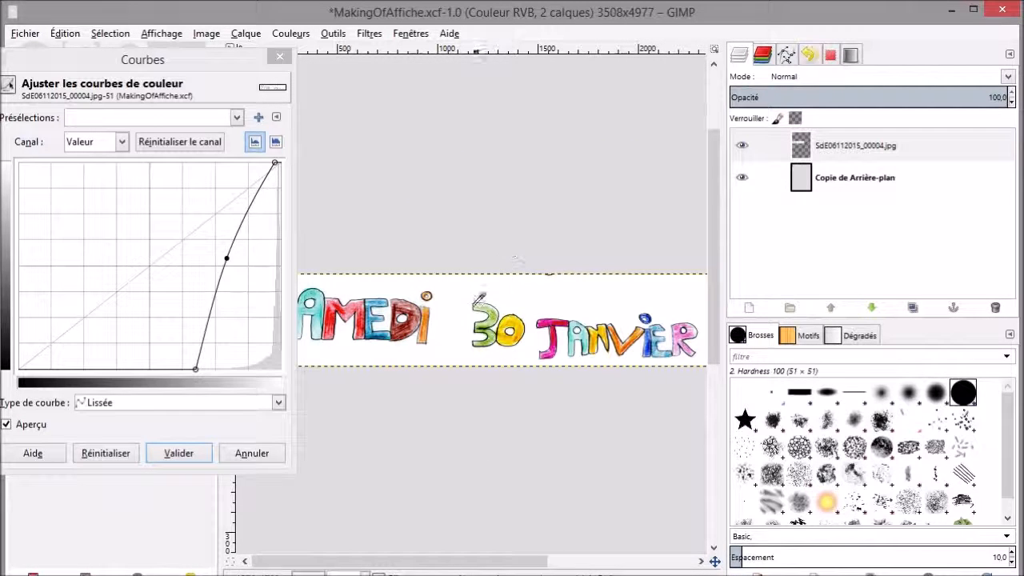
drag(226, 257, 264, 277)
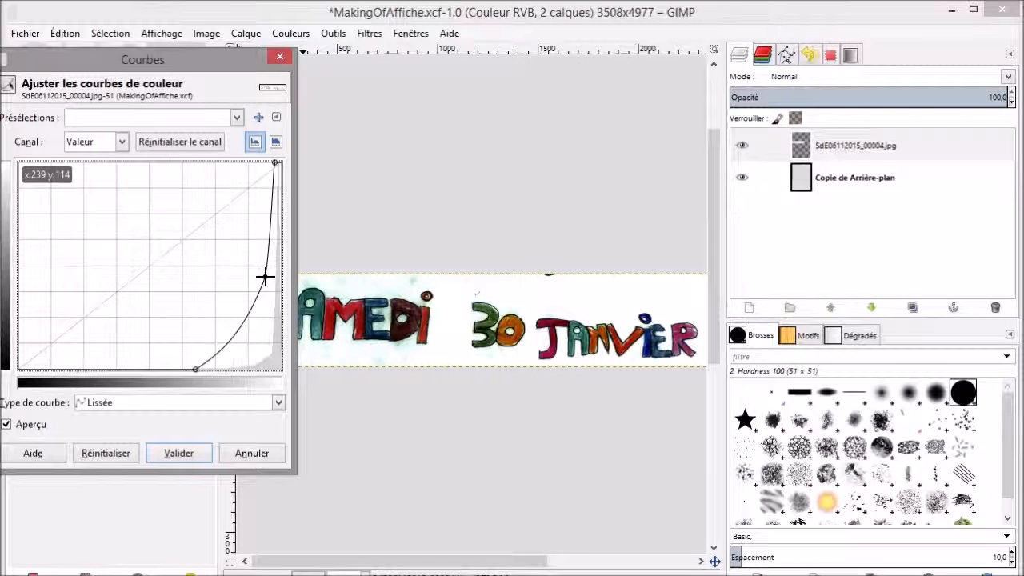
drag(264, 277, 229, 255)
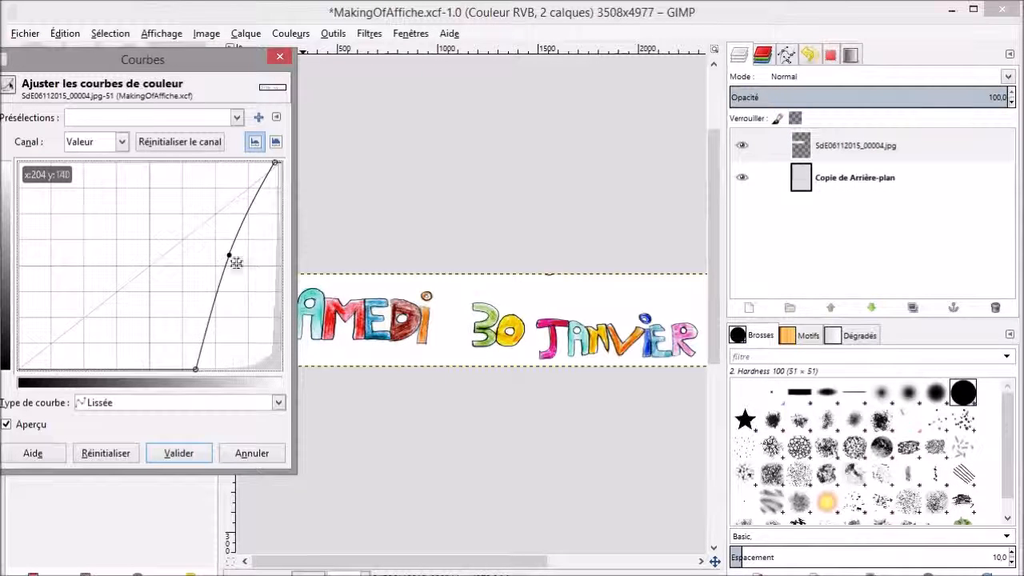
click(180, 452)
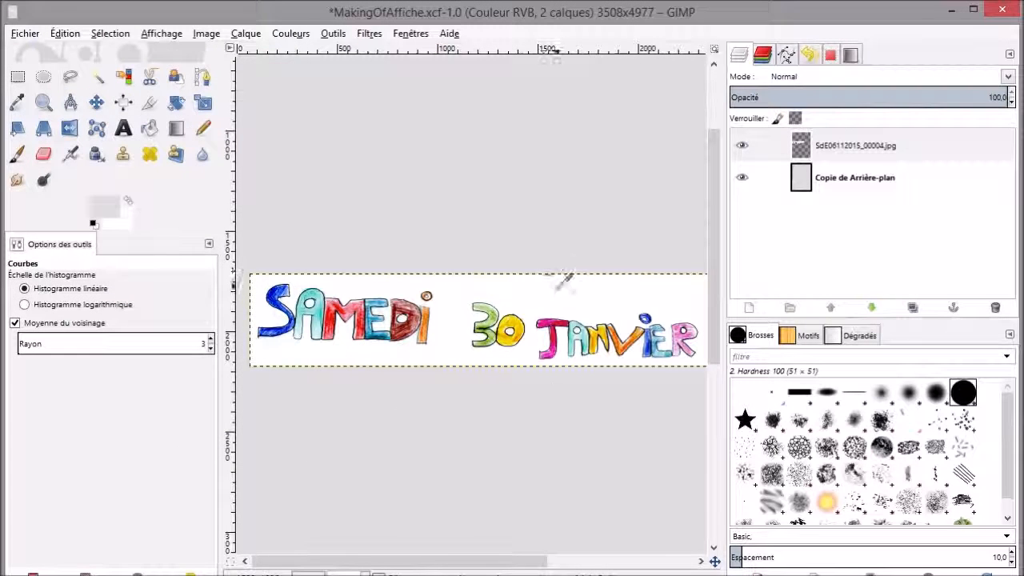
click(289, 34)
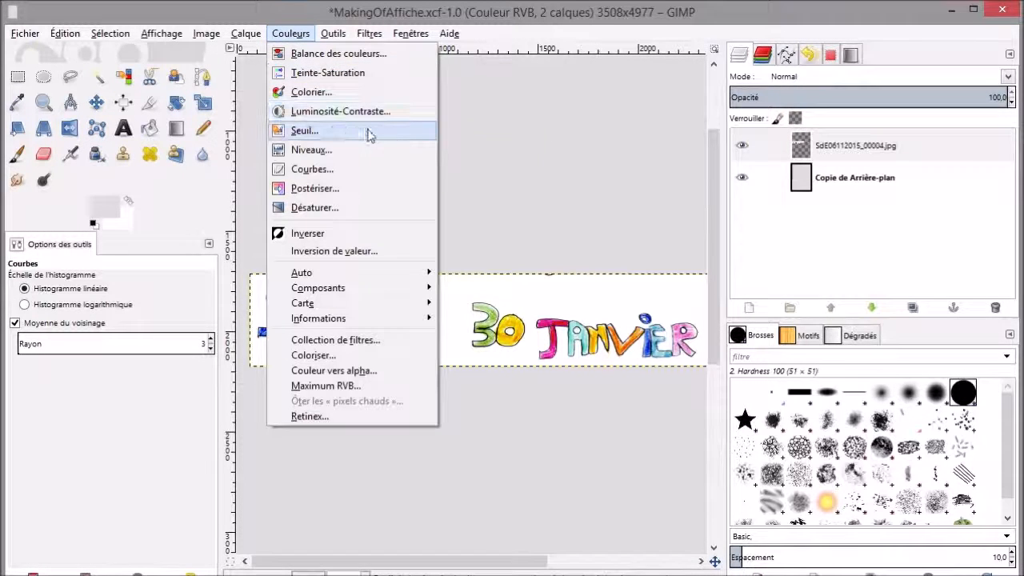
click(290, 33)
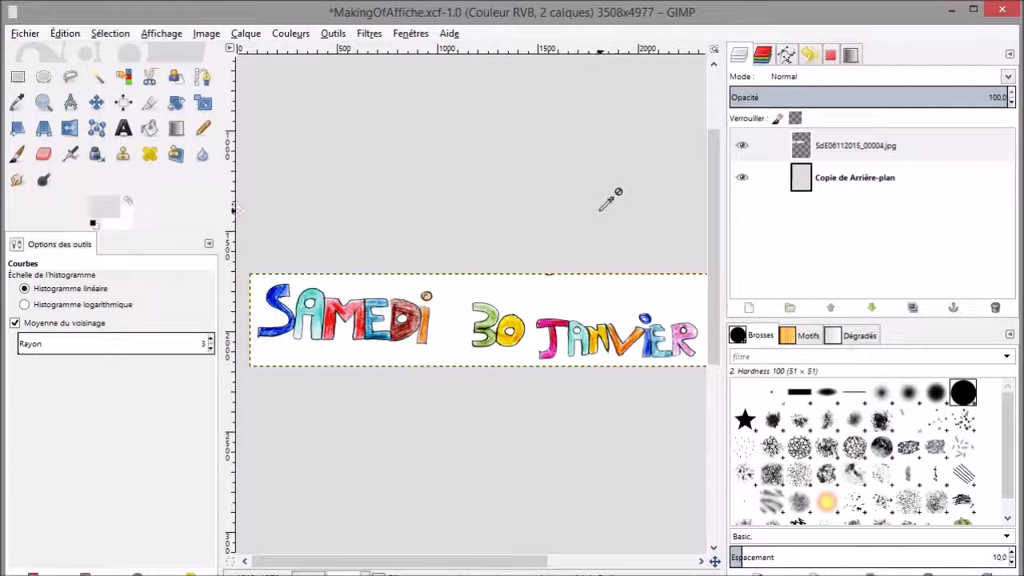
mouse_move(515, 568)
mouse_down()
mouse_move(563, 567)
mouse_move(514, 567)
mouse_up()
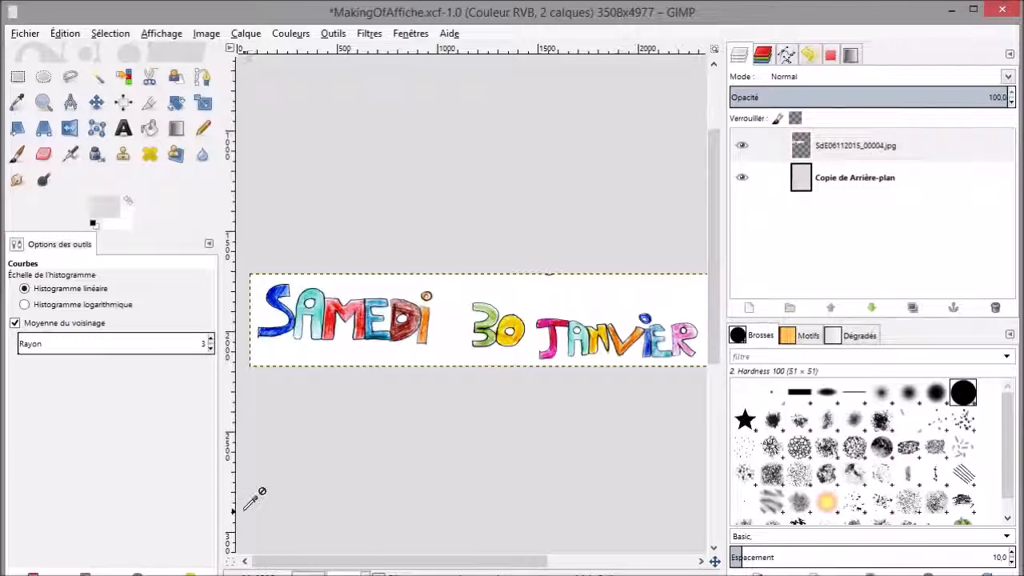
click(77, 78)
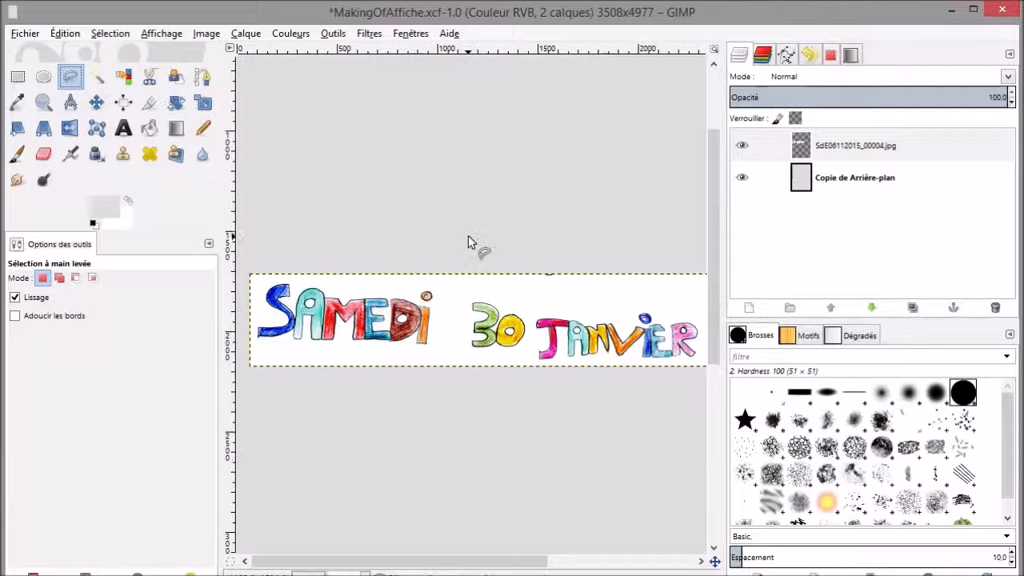
click(459, 300)
click(508, 294)
click(530, 307)
click(528, 341)
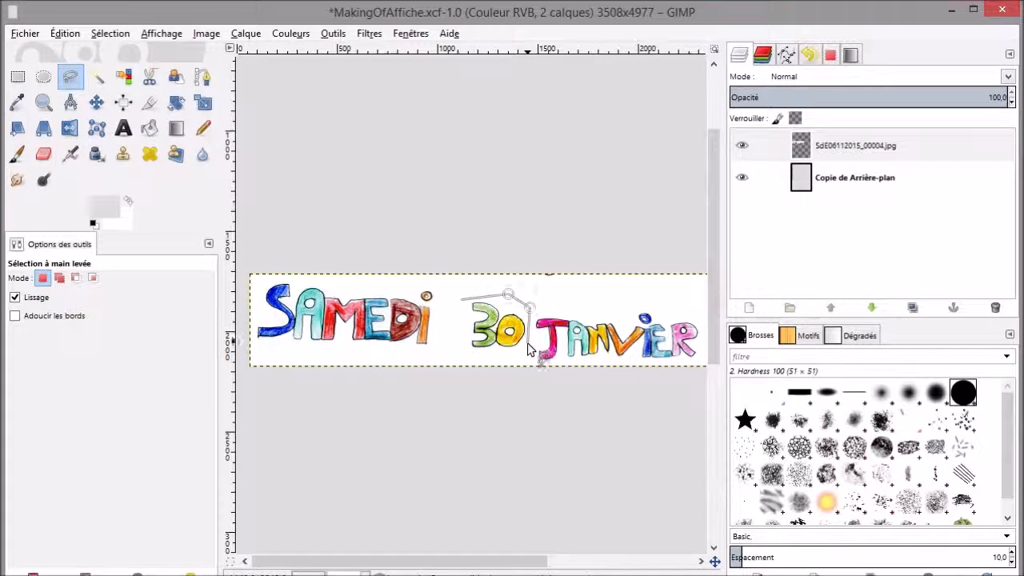
click(492, 361)
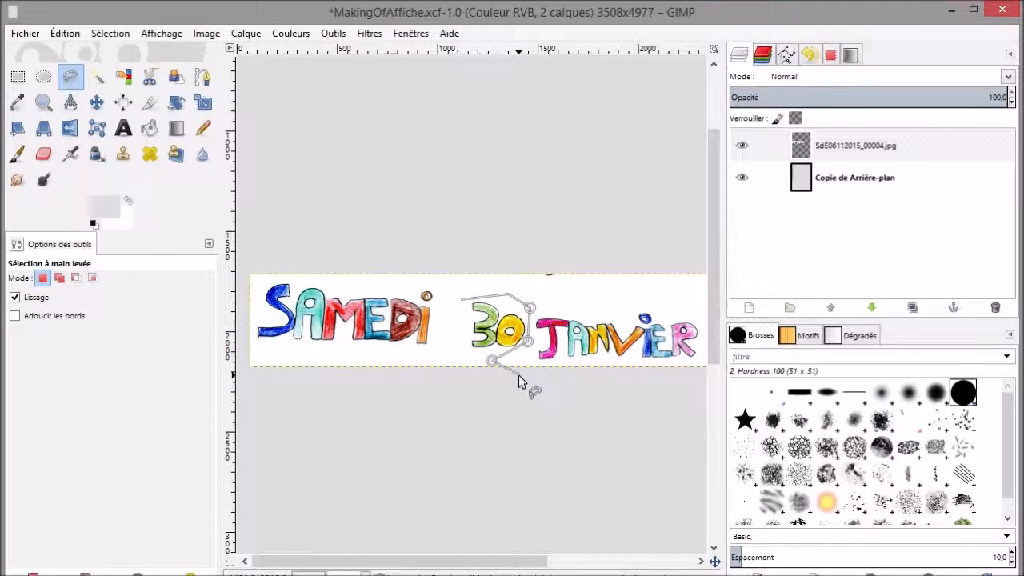
click(539, 352)
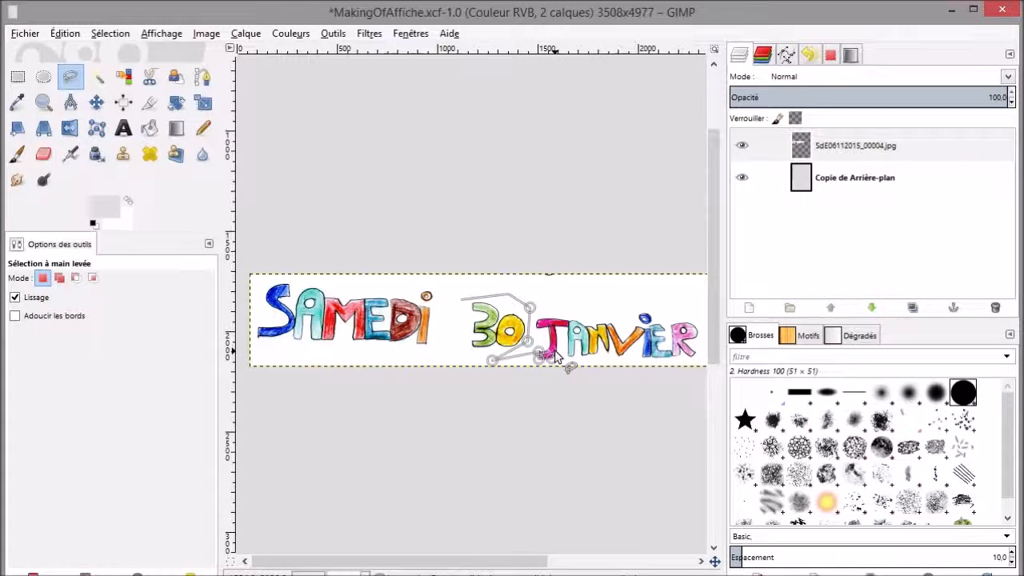
click(557, 341)
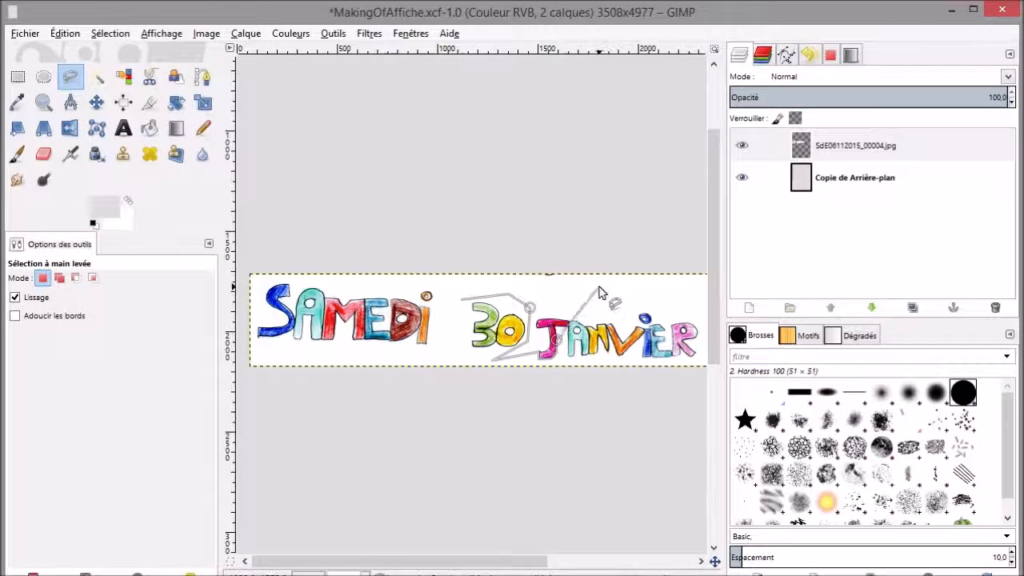
key(Escape)
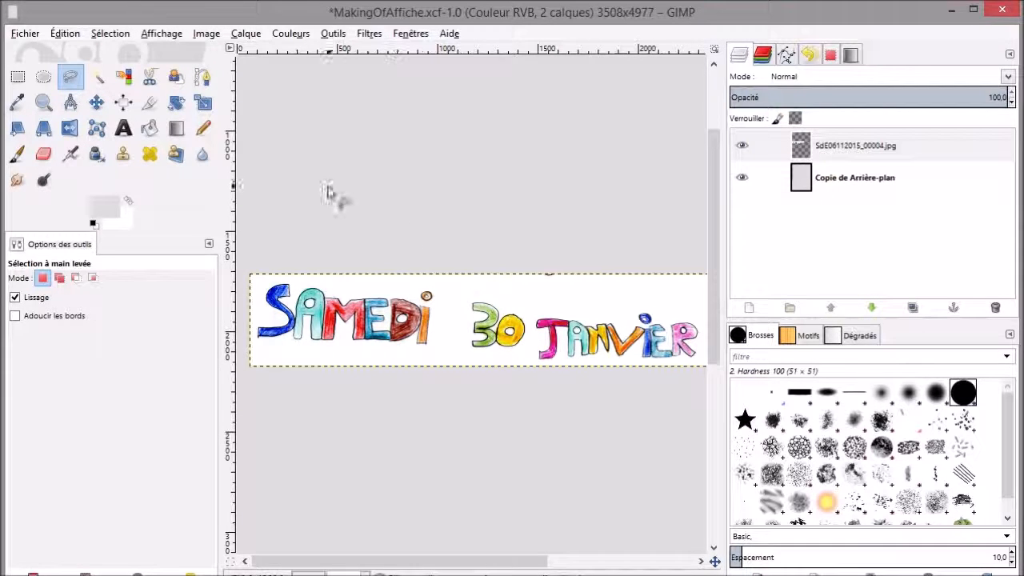
Select the white background around the "SAMEDI 30 JANVIER" lettering with the contiguous selection tool at a threshold of 30.
click(97, 79)
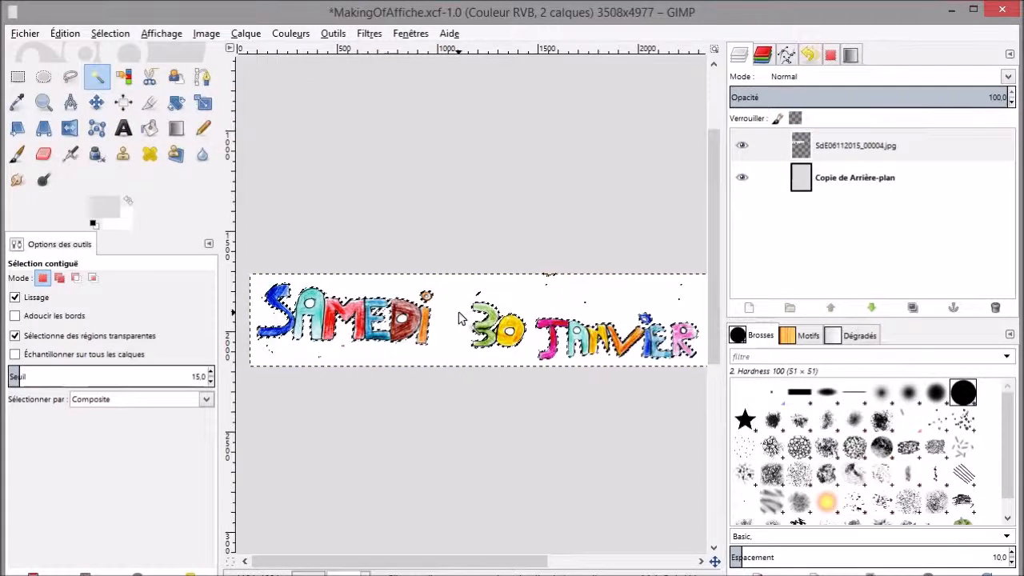
mouse_move(499, 564)
mouse_down()
mouse_move(547, 564)
mouse_move(499, 551)
mouse_up()
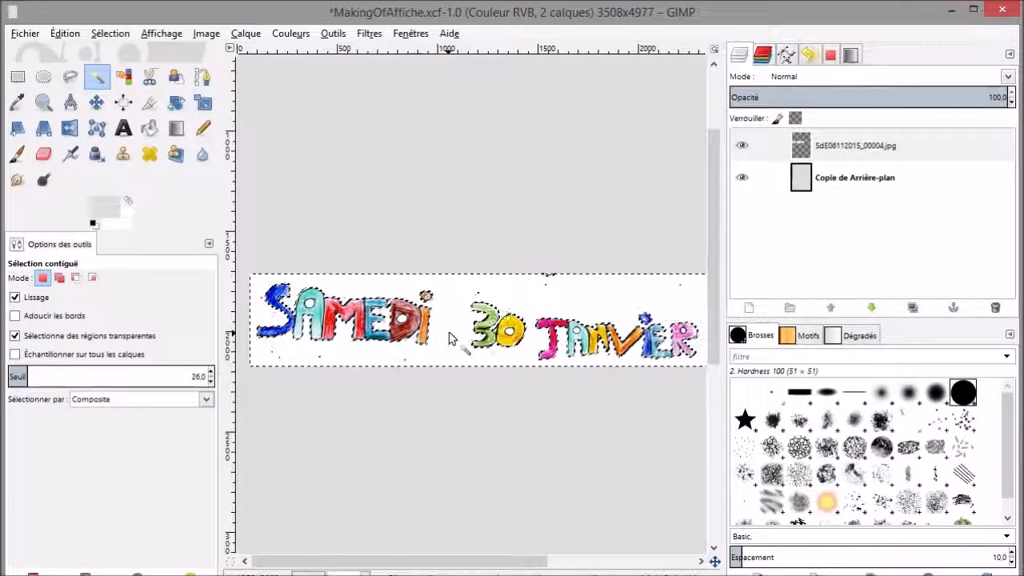
drag(487, 558, 509, 550)
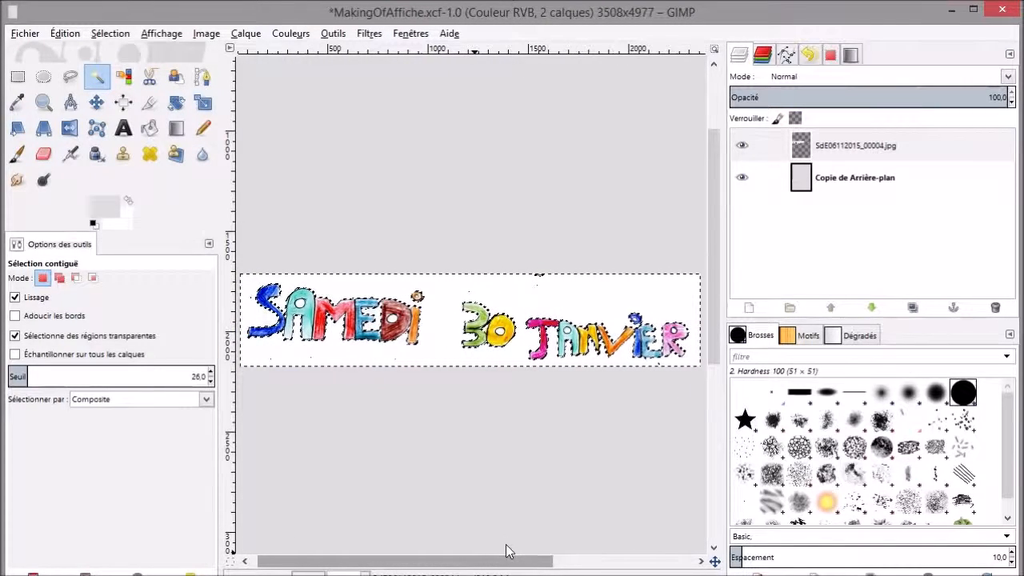
click(212, 370)
click(448, 317)
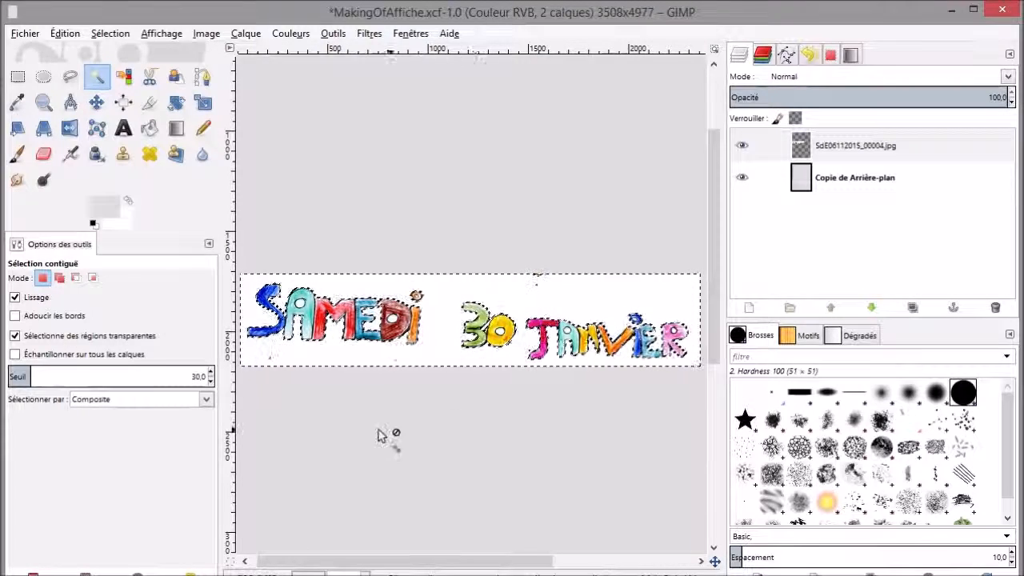
Delete the selected white background from the lettering layer and clear the selection.
mouse_move(473, 560)
mouse_down()
mouse_move(451, 557)
mouse_move(509, 556)
mouse_move(456, 556)
mouse_move(479, 556)
mouse_up()
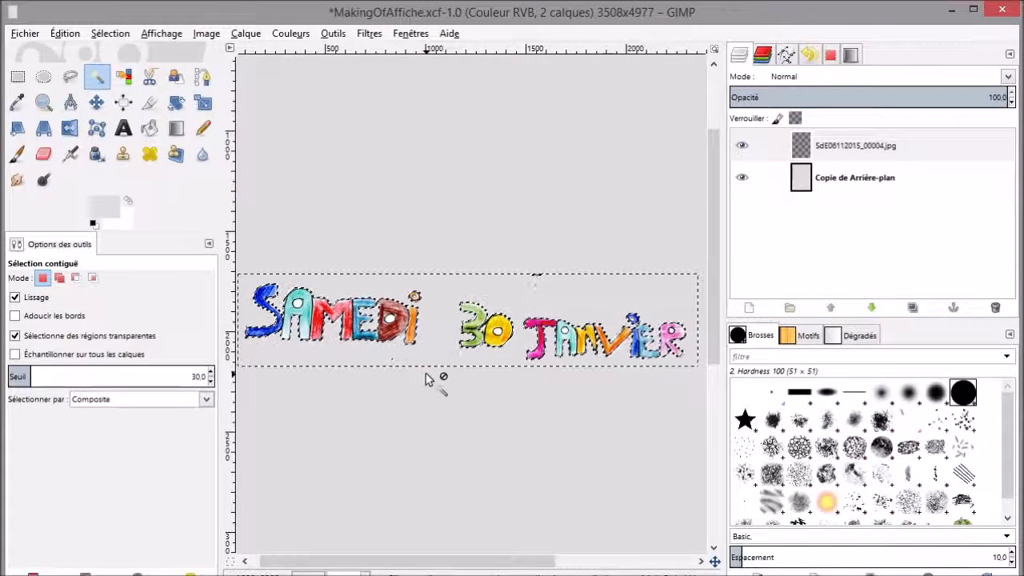
scroll(448, 364, down, 3)
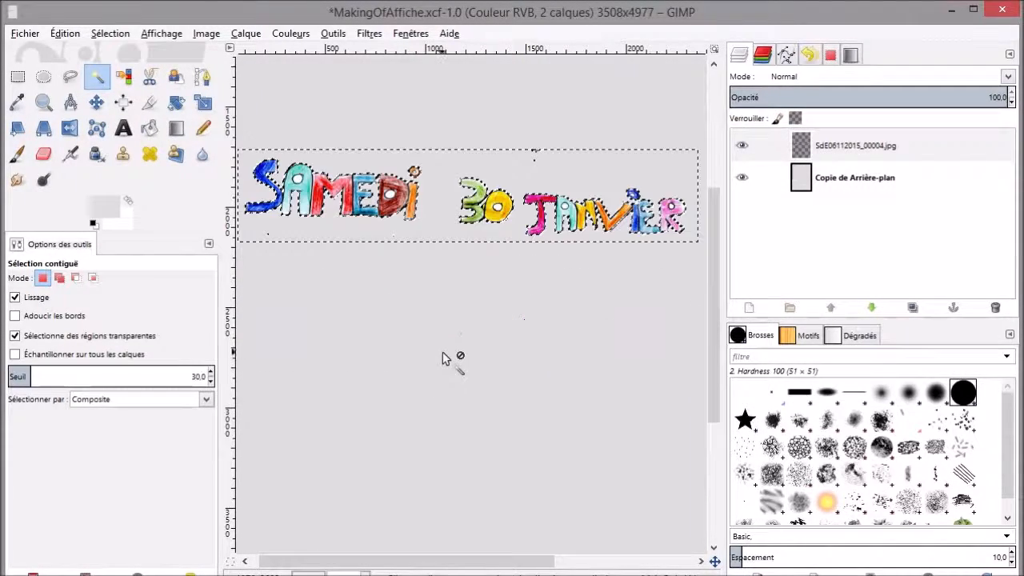
scroll(457, 355, up, 3)
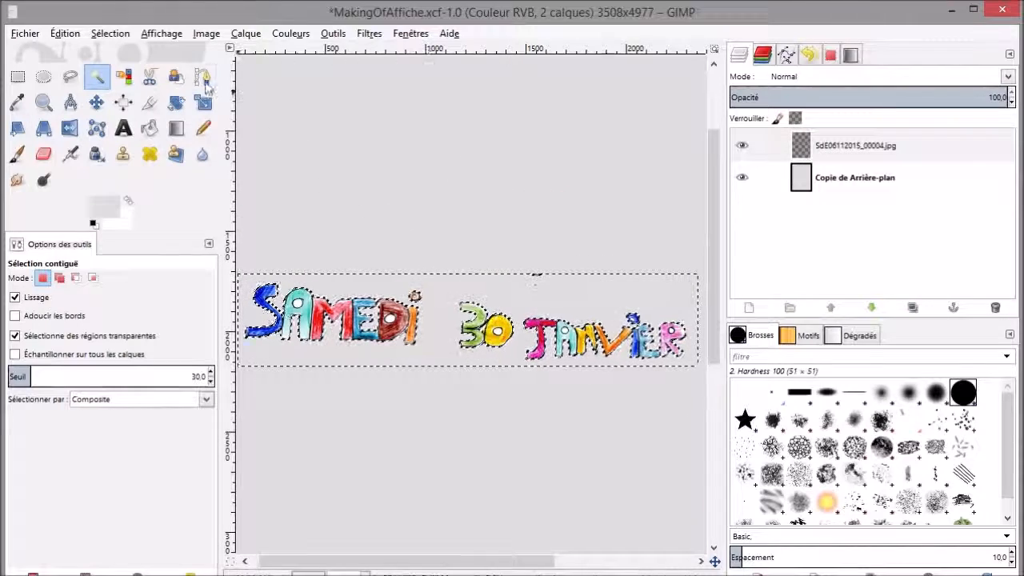
click(111, 34)
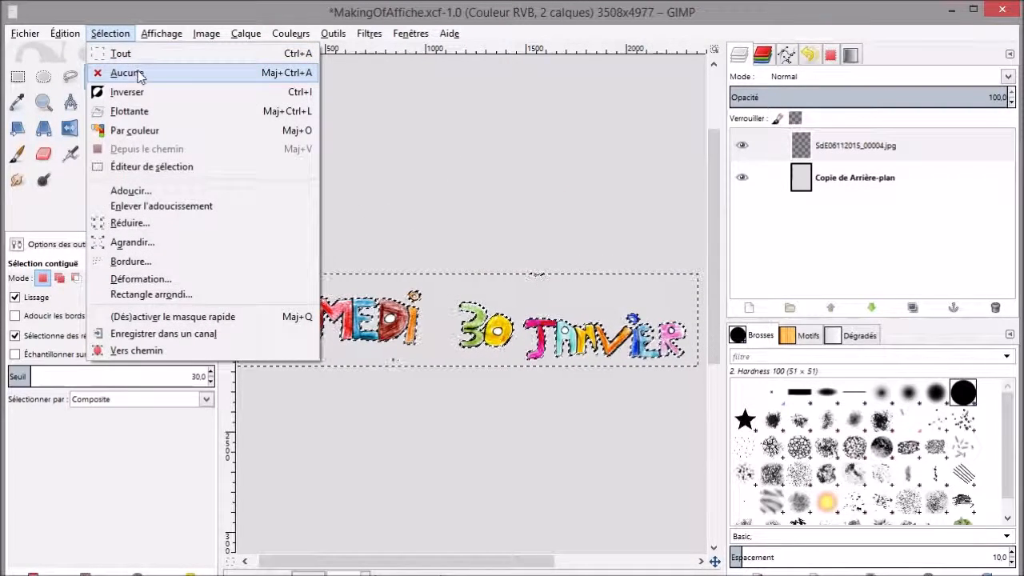
click(139, 73)
Move the lettering layer up to the horizontal centre of the poster's upper part.
scroll(392, 234, down, 3)
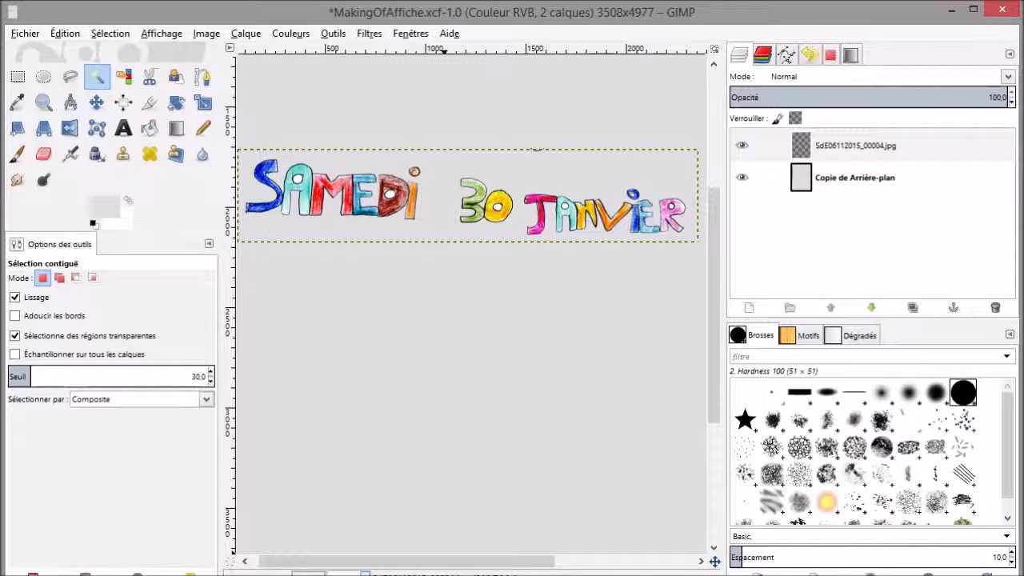
key(shift+ctrl+j)
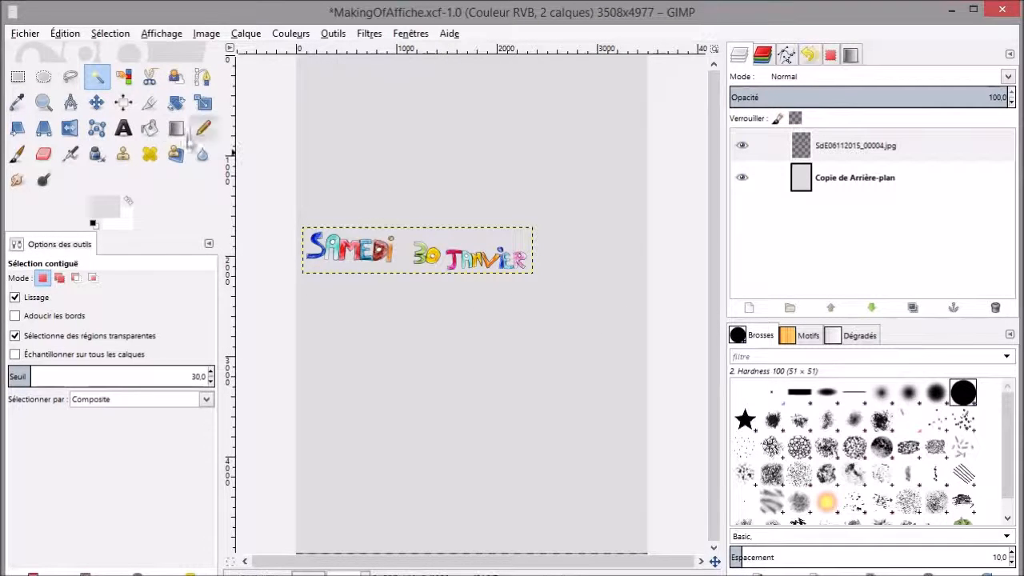
click(96, 102)
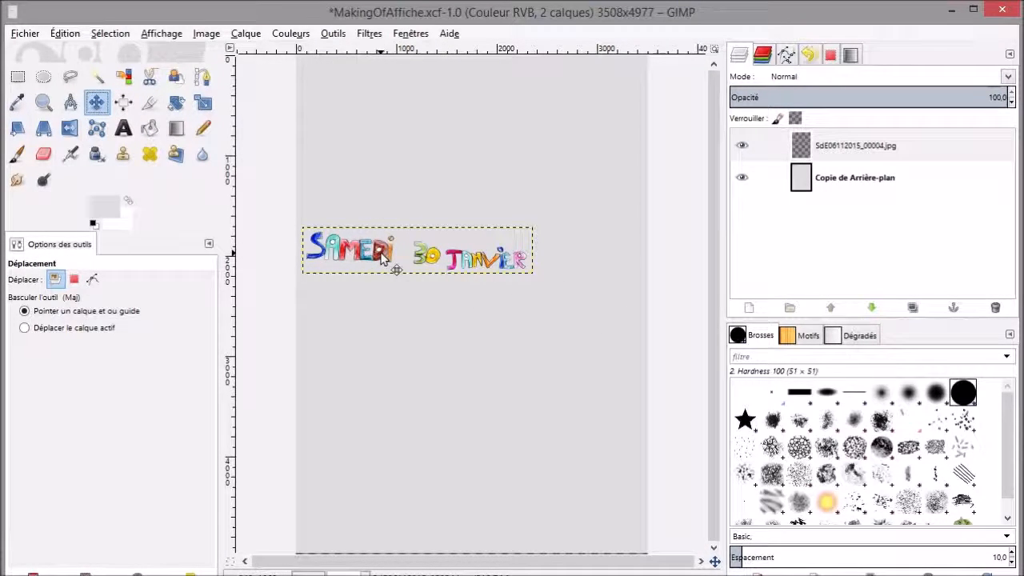
drag(383, 255, 440, 175)
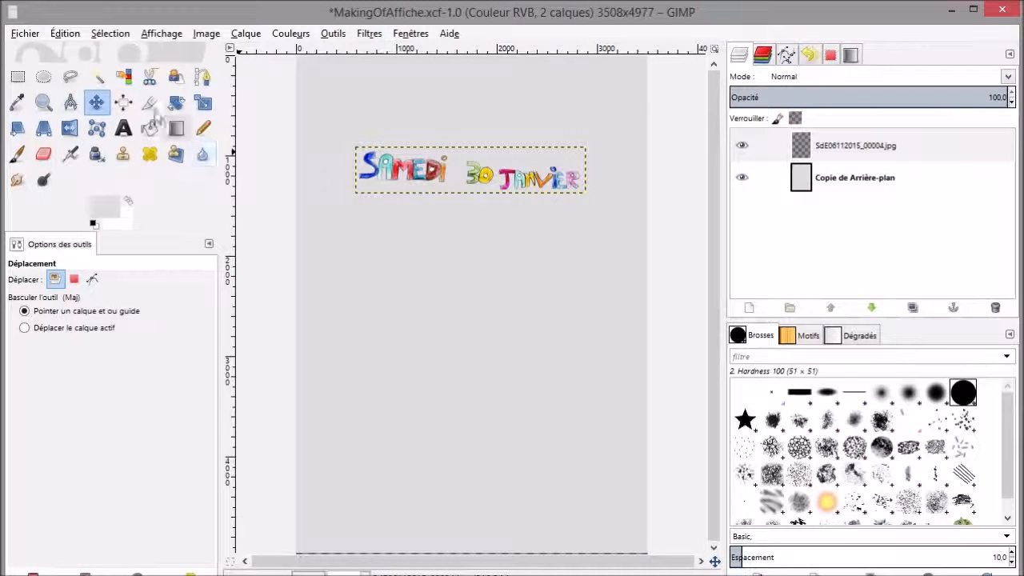
Rotate the lettering layer by about -16.8° around its centre so it slants upward, and shift it slightly down and to the left.
click(176, 102)
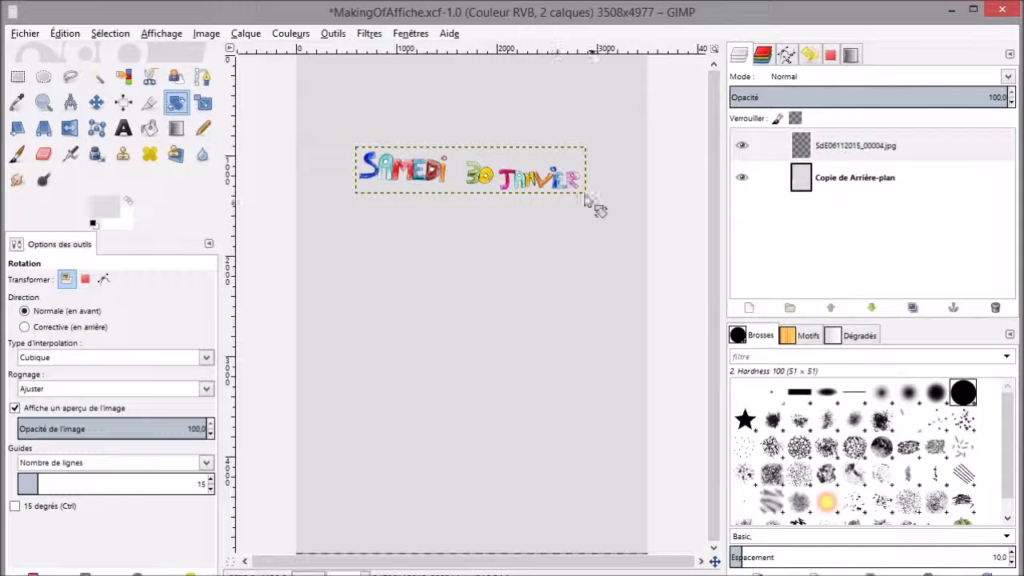
drag(587, 192, 567, 160)
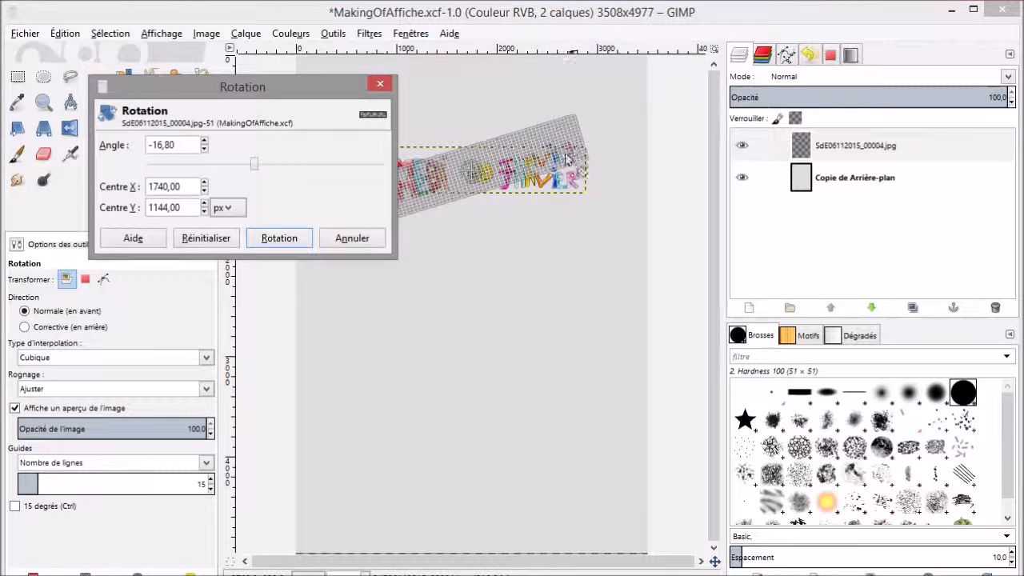
click(279, 238)
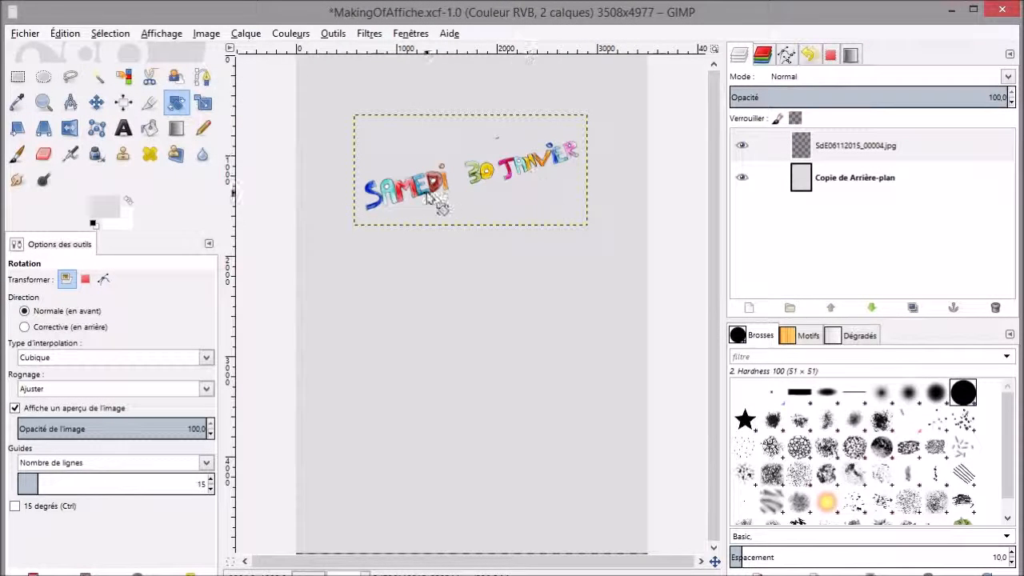
click(96, 102)
drag(445, 192, 431, 223)
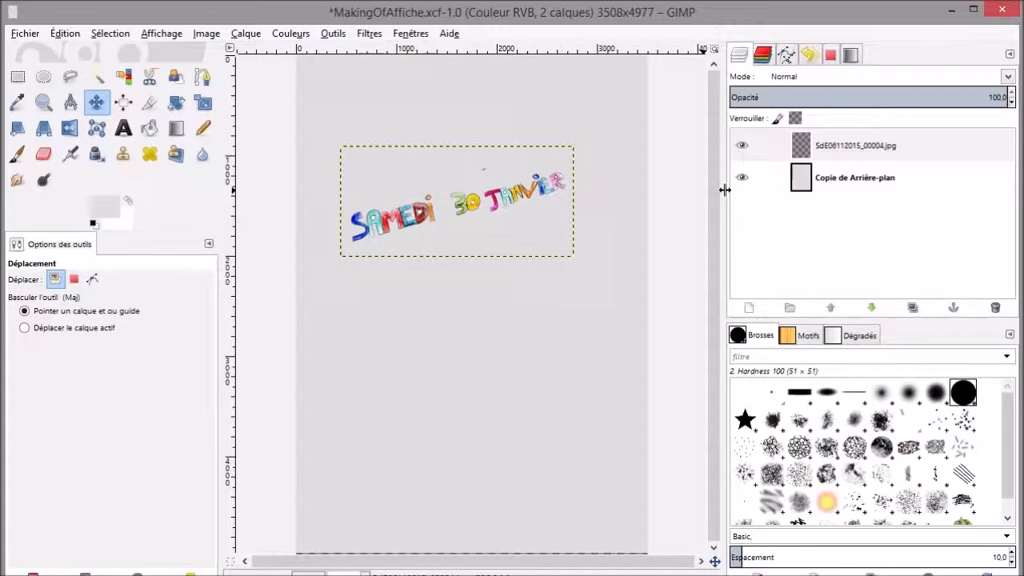
Add a drop shadow to the lettering layer with X and Y offsets of 30.
click(334, 35)
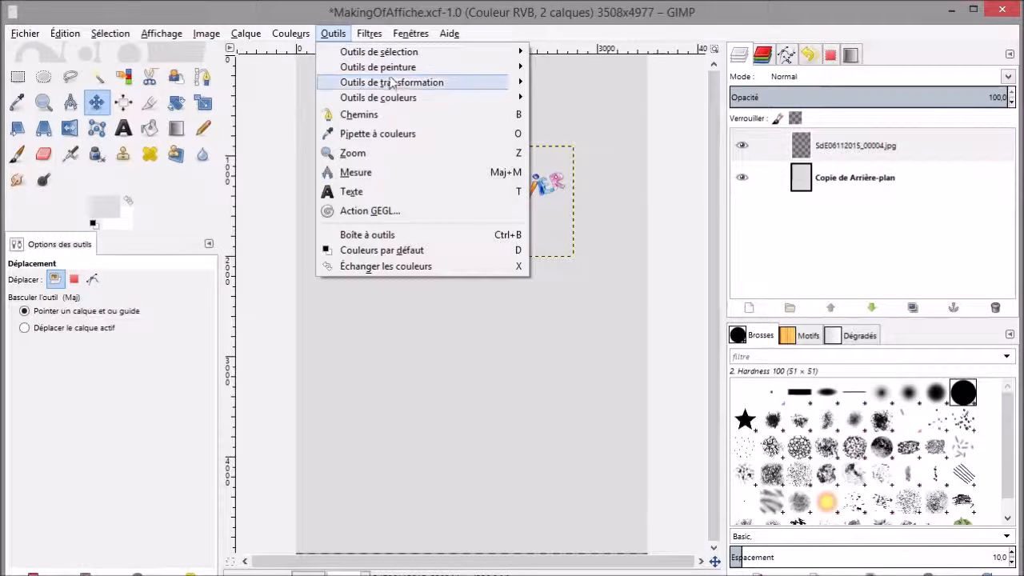
mouse_move(464, 105)
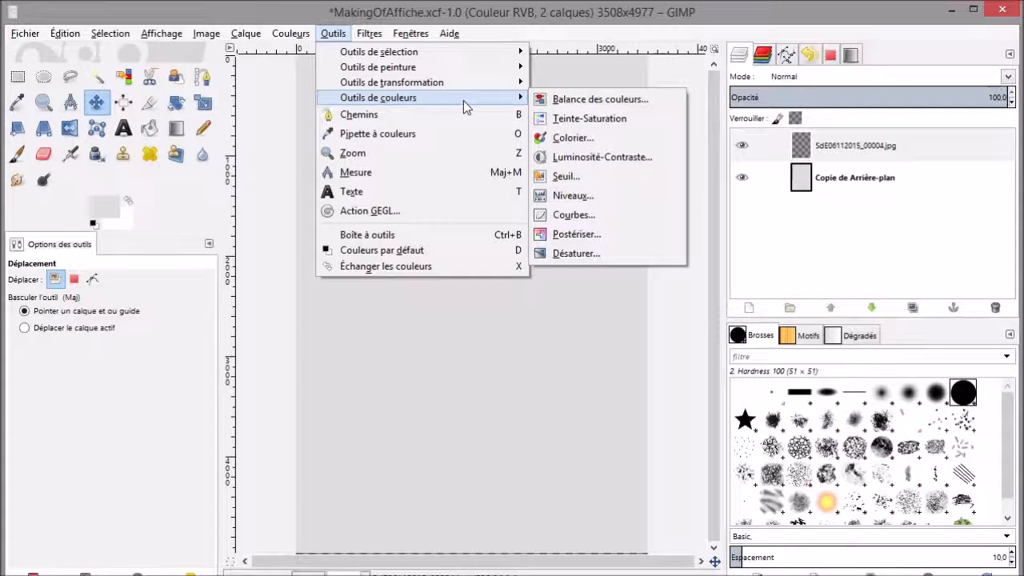
mouse_move(382, 39)
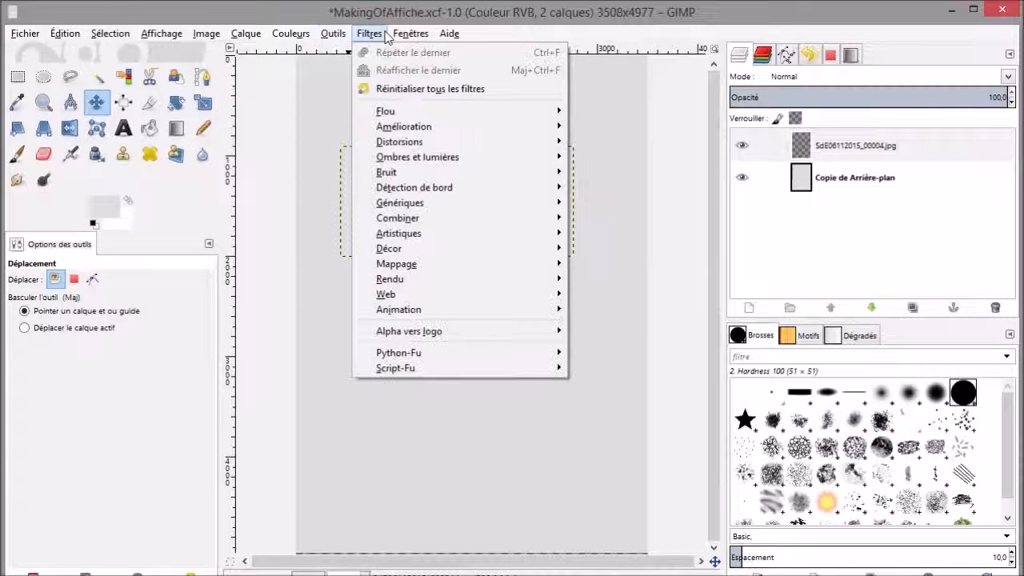
mouse_move(498, 158)
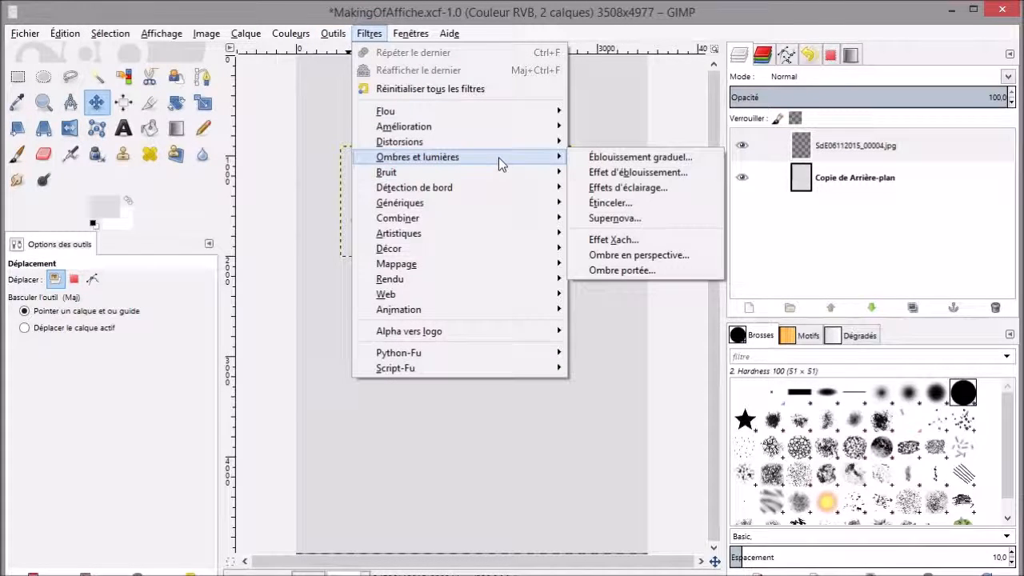
click(651, 276)
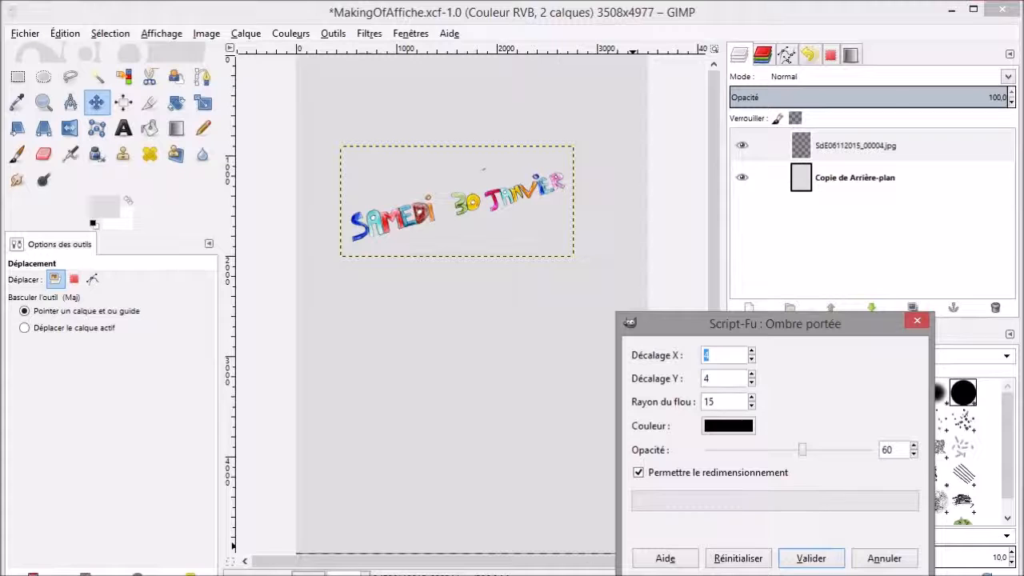
drag(784, 330, 625, 304)
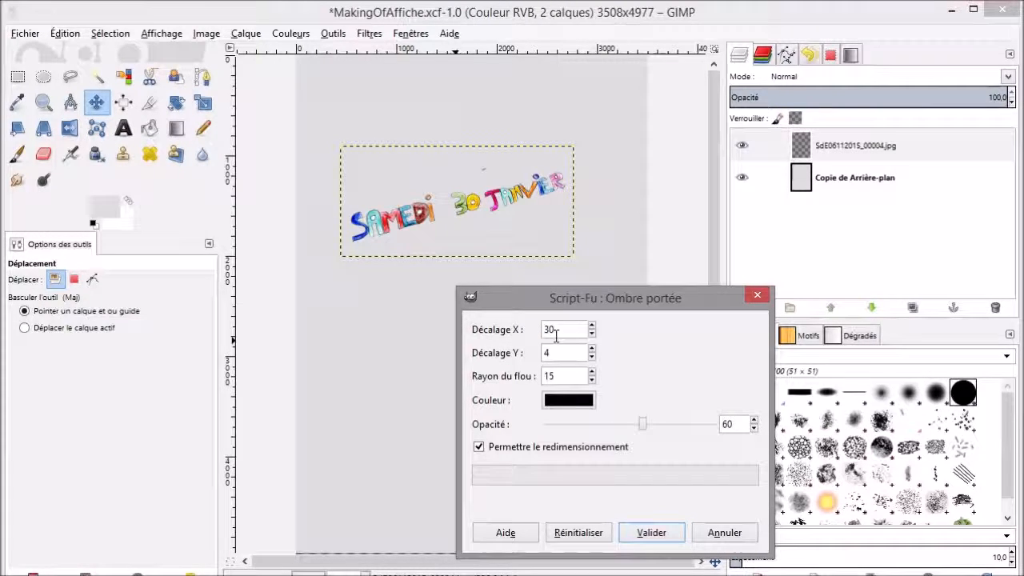
text(30)
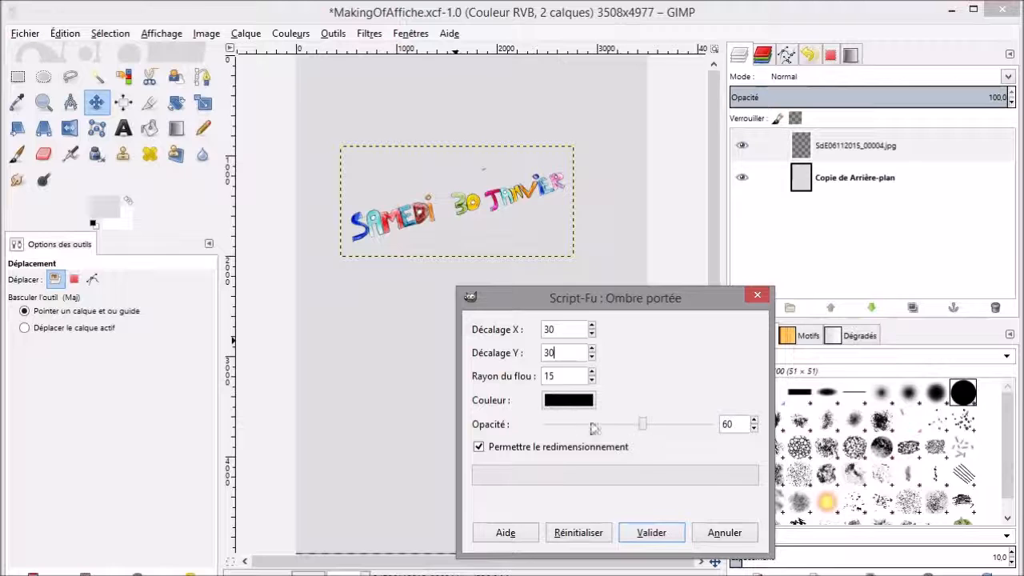
click(651, 532)
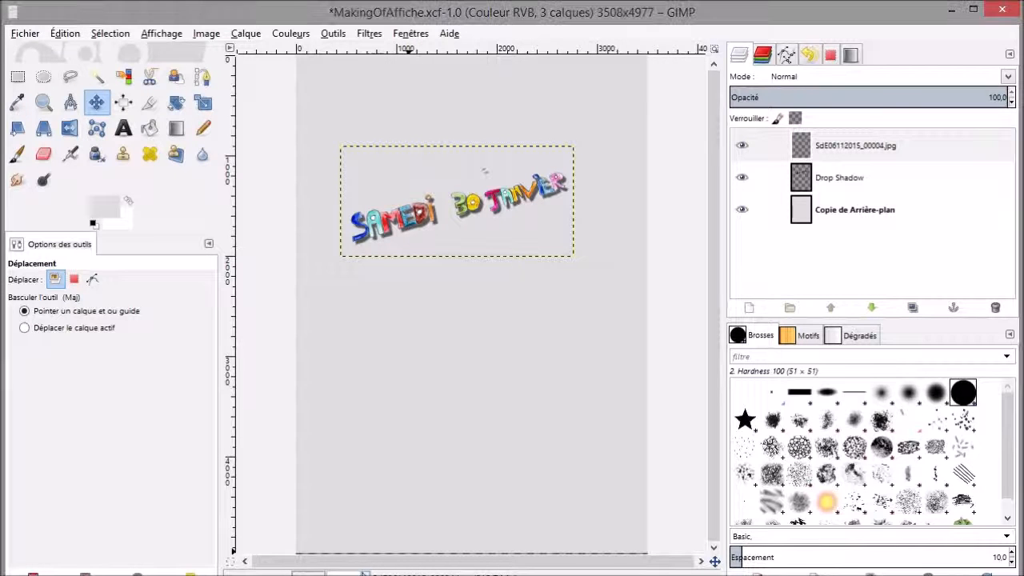
Inspect the lettering's drop shadow up close, hiding the lettering layer to examine the shadow on its own.
click(348, 573)
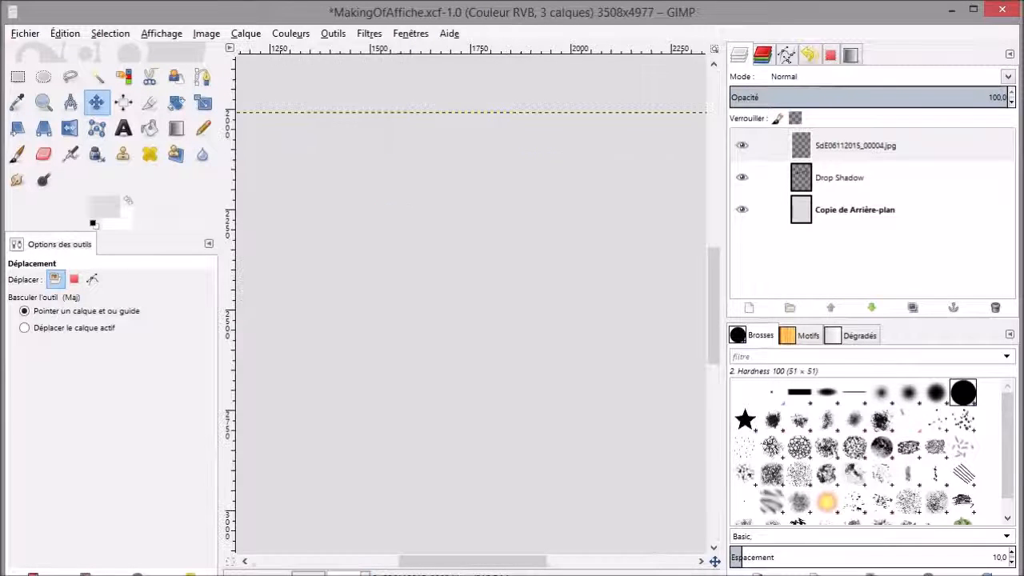
scroll(471, 380, up, 4)
scroll(498, 467, down, 1)
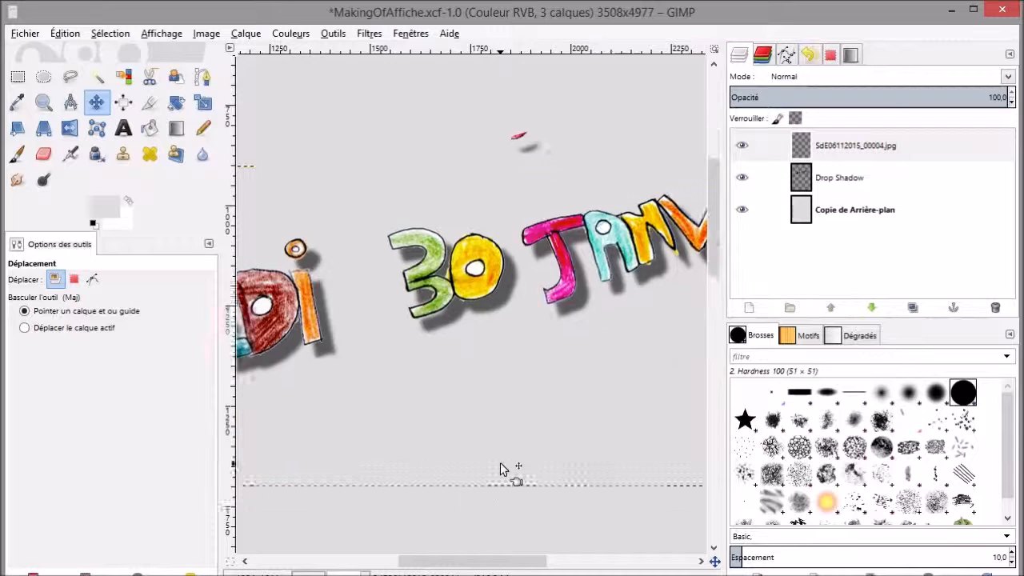
drag(522, 560, 489, 552)
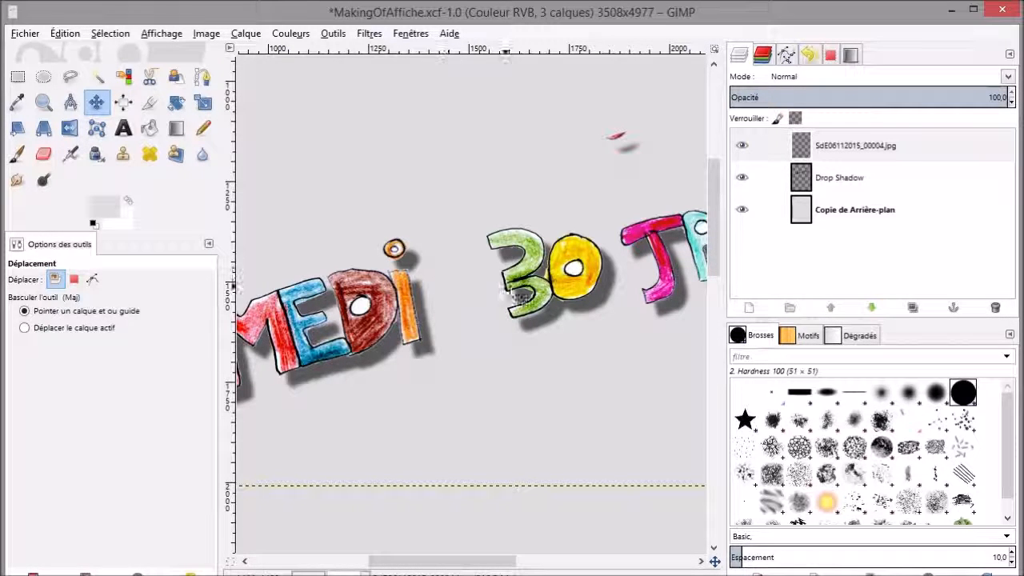
click(743, 146)
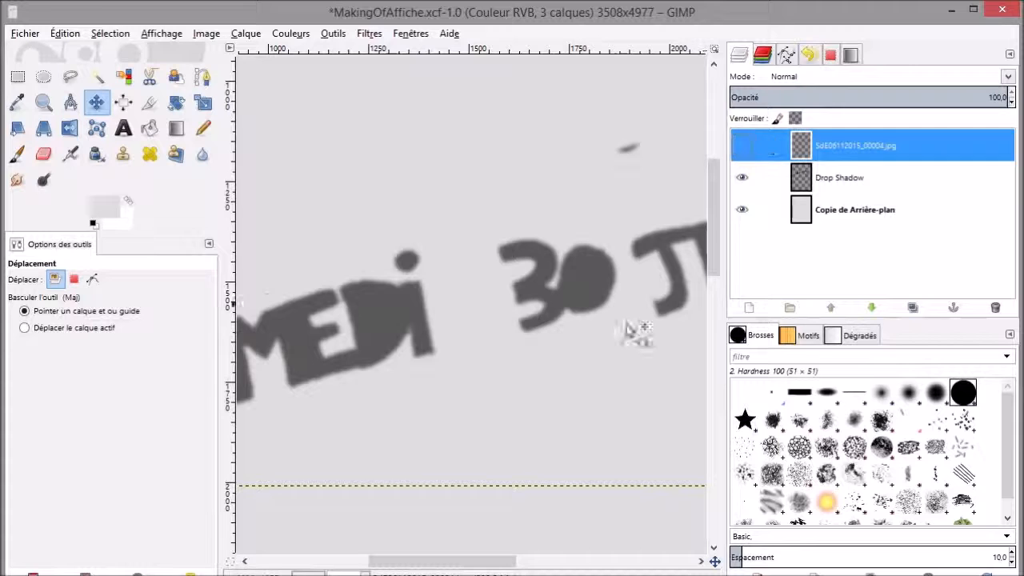
scroll(512, 348, down, 6)
scroll(521, 354, up, 3)
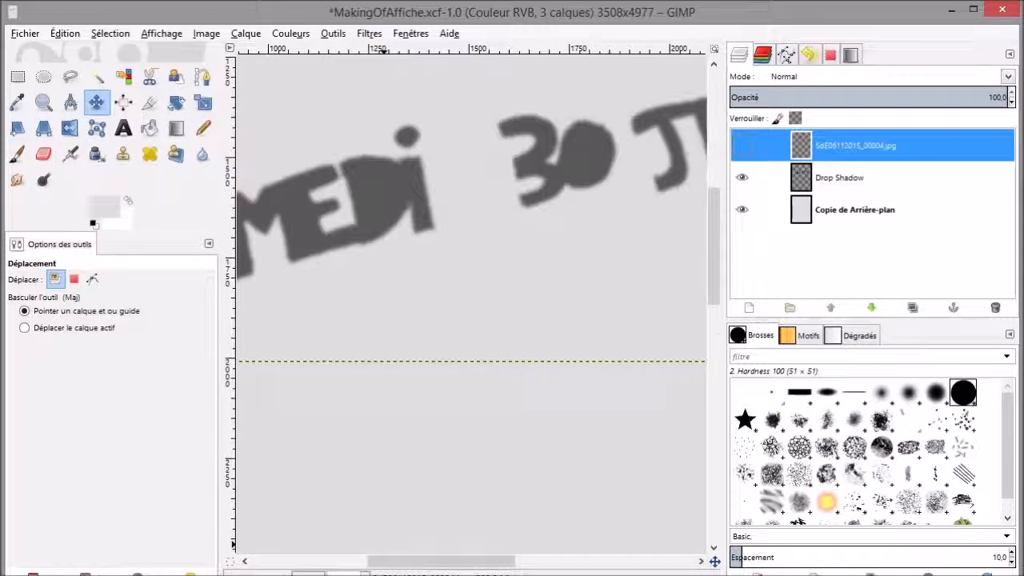
Lower the Drop Shadow layer's opacity to about 36 and make the lettering layer visible again.
click(354, 572)
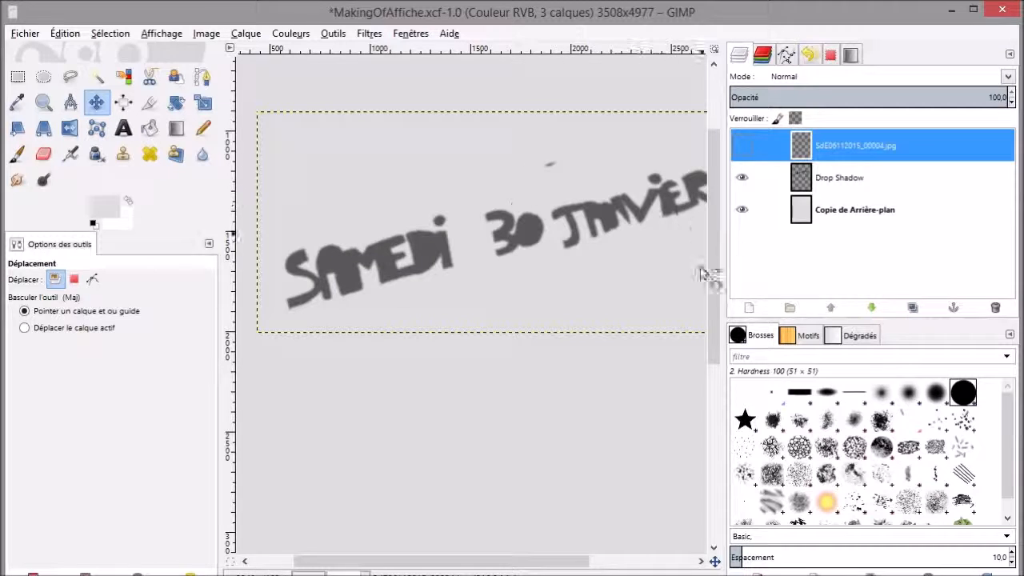
click(858, 173)
drag(891, 97, 837, 100)
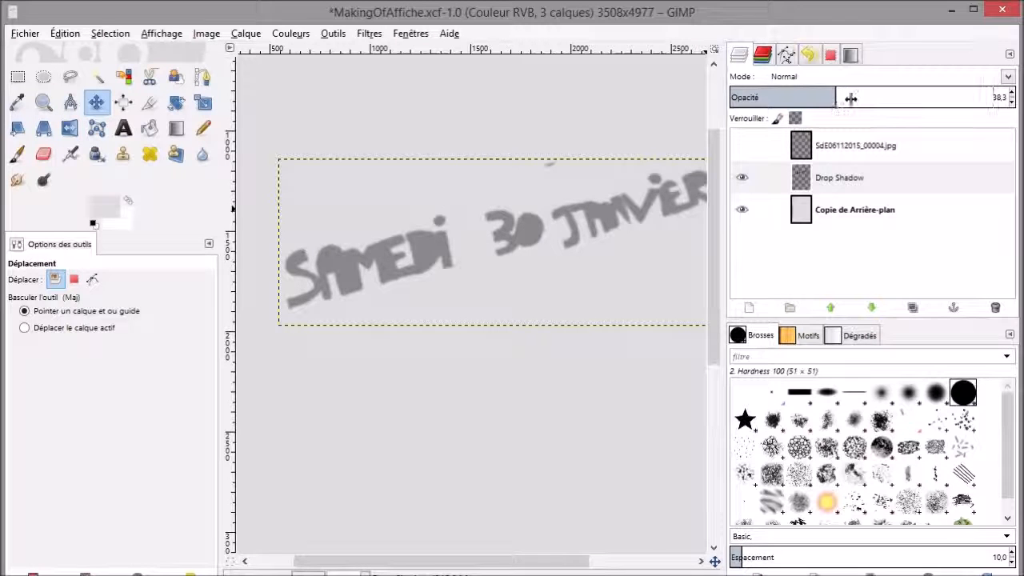
click(744, 144)
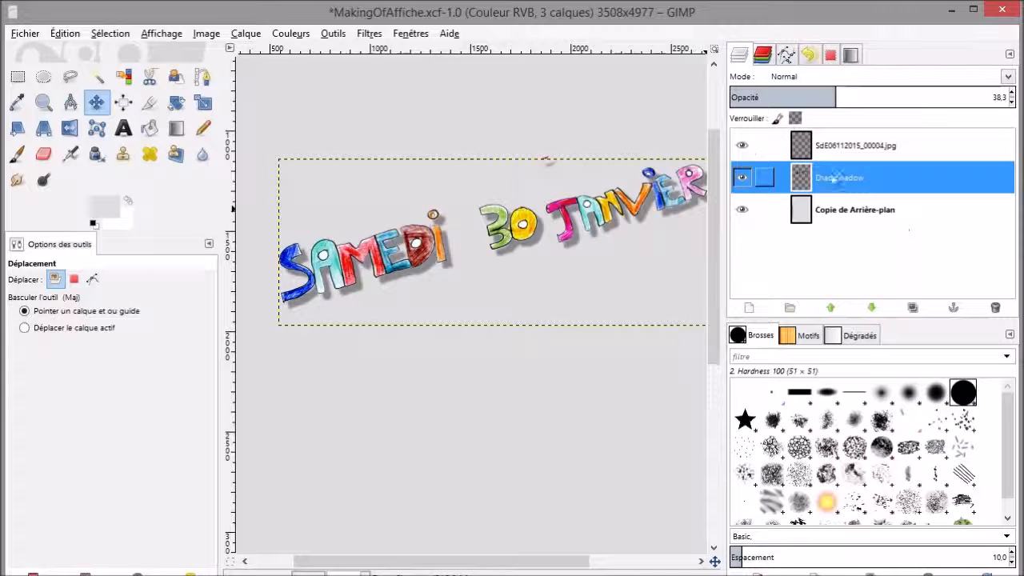
drag(846, 96, 986, 97)
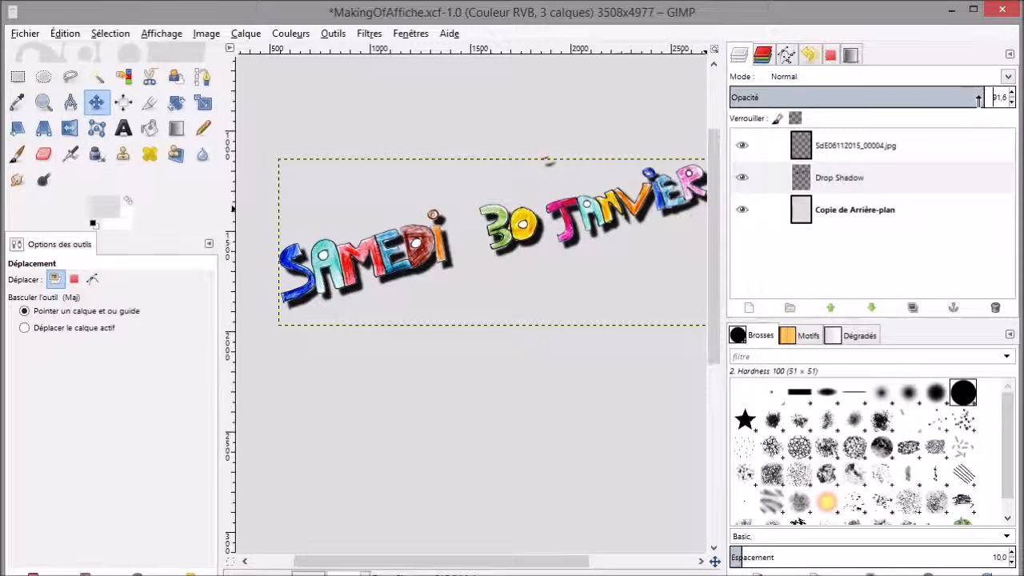
drag(982, 97, 898, 97)
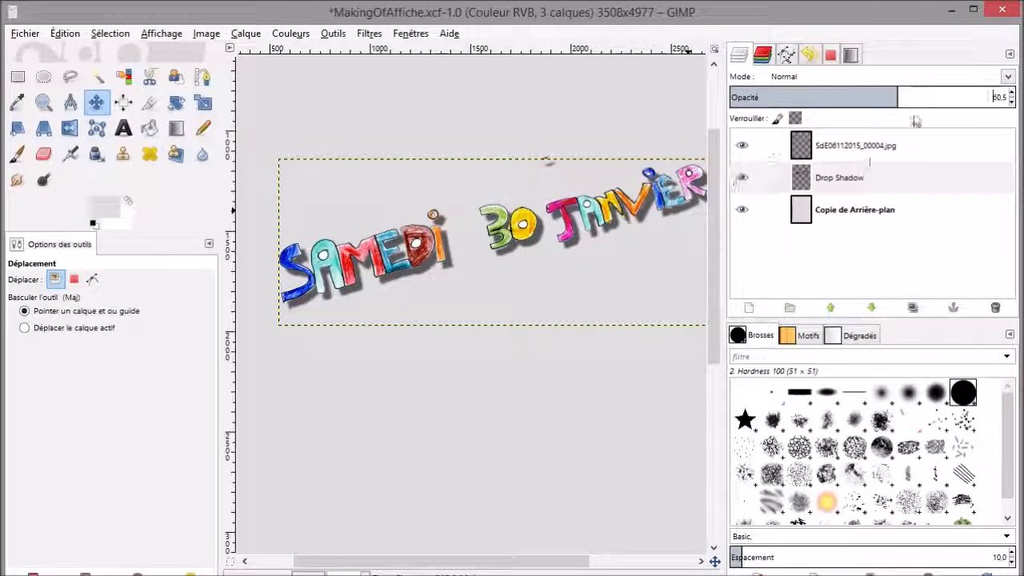
drag(898, 97, 825, 96)
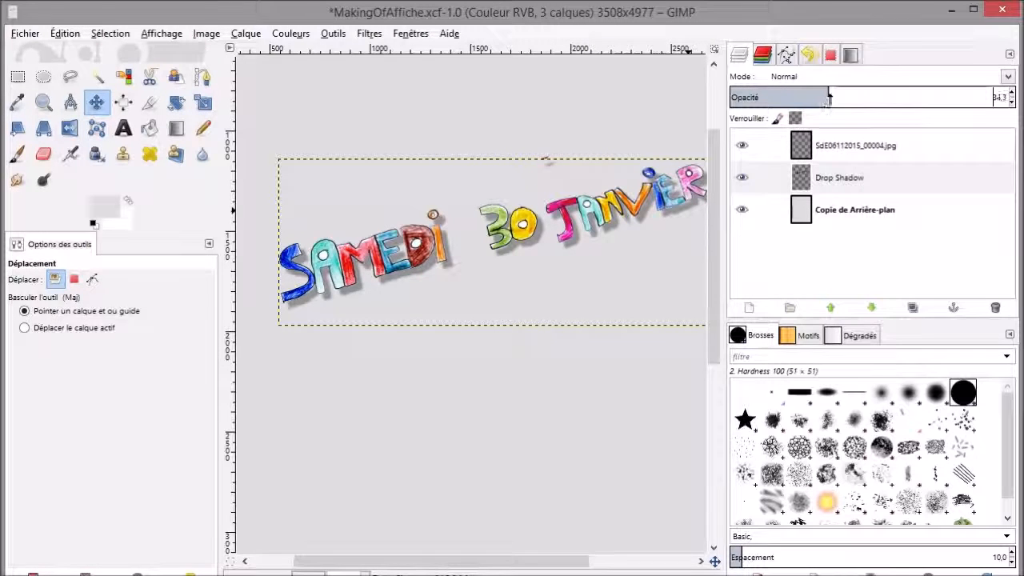
Add the scan SdE06112015_00005.jpg to the poster as a layer, place it above the lettering layer and make it active.
scroll(629, 331, down, 3)
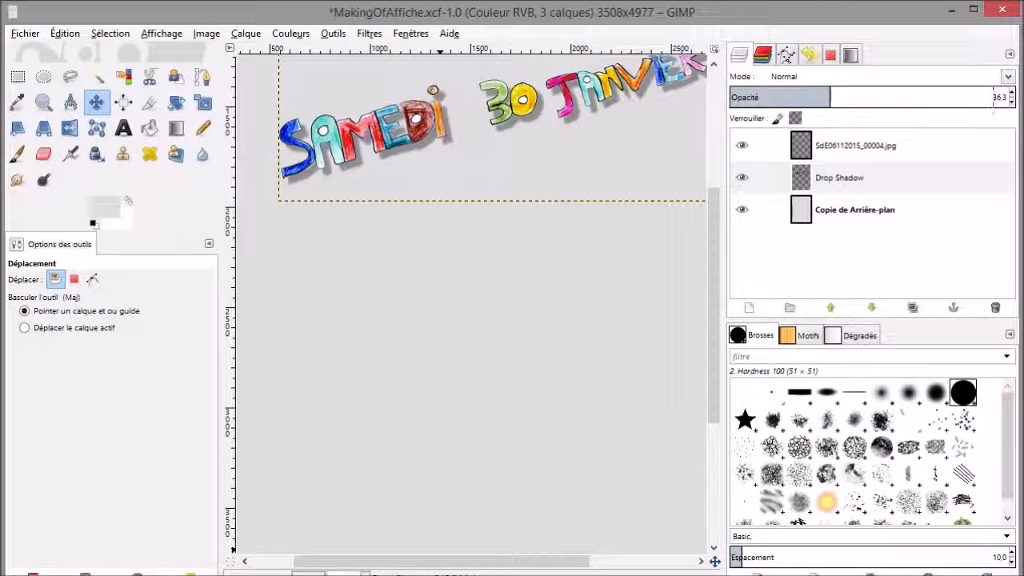
scroll(432, 429, down, 2)
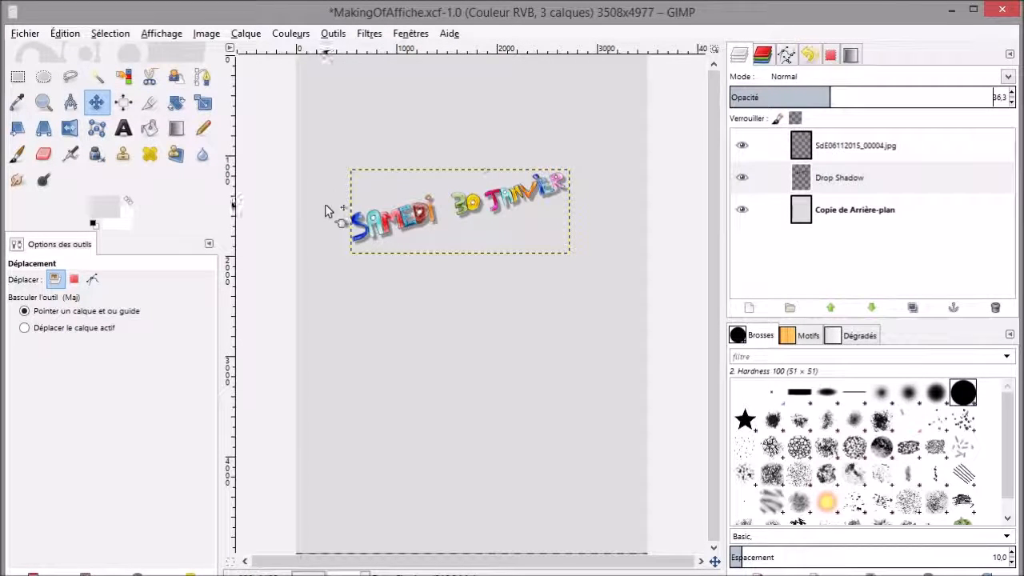
click(26, 36)
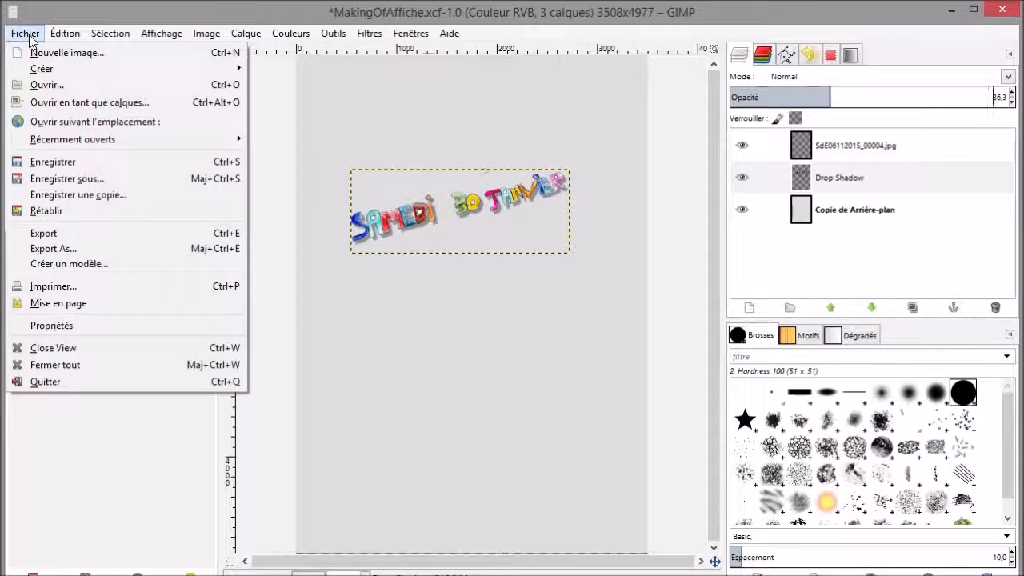
click(48, 84)
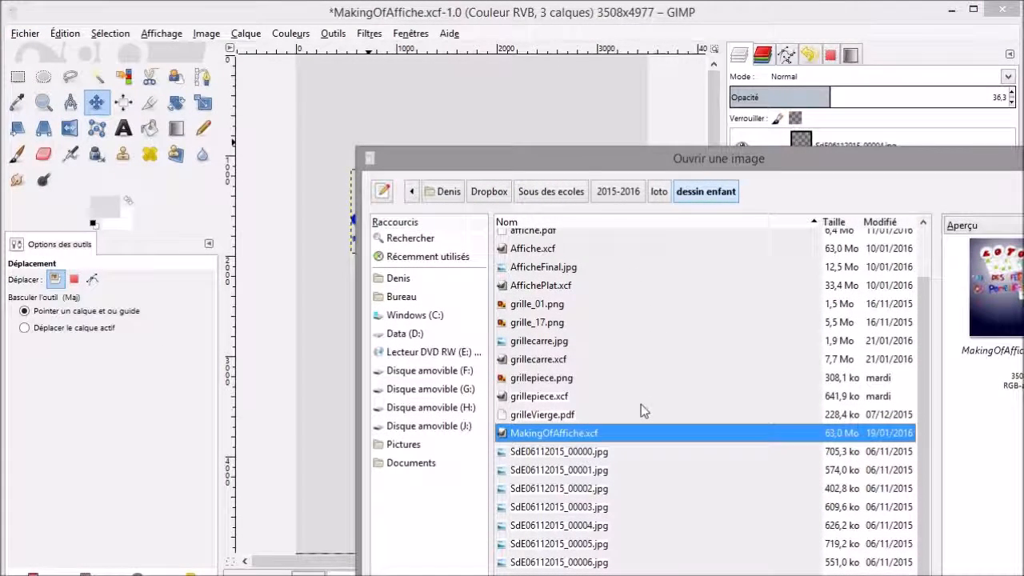
click(578, 489)
click(583, 524)
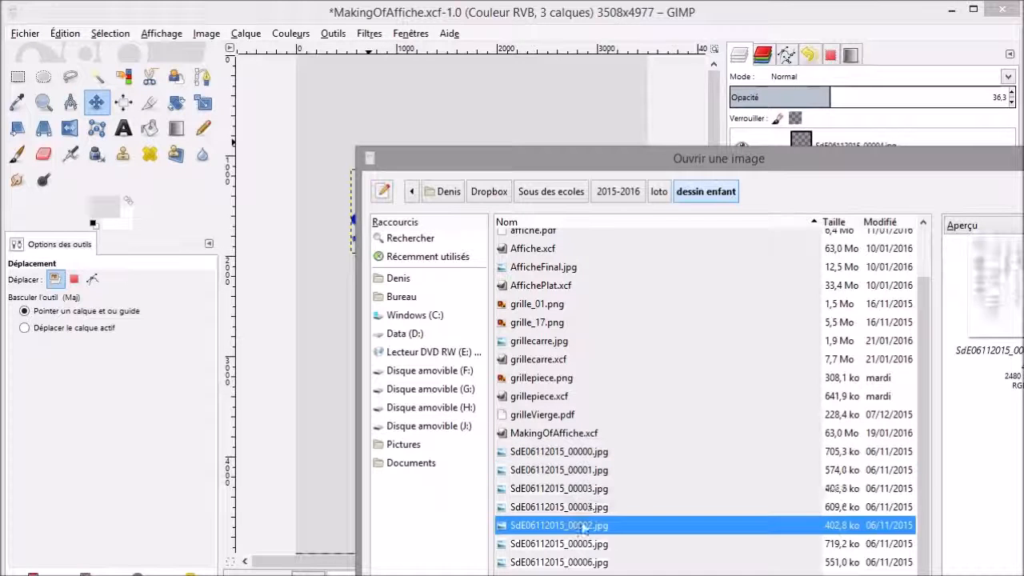
click(582, 514)
click(582, 556)
click(581, 547)
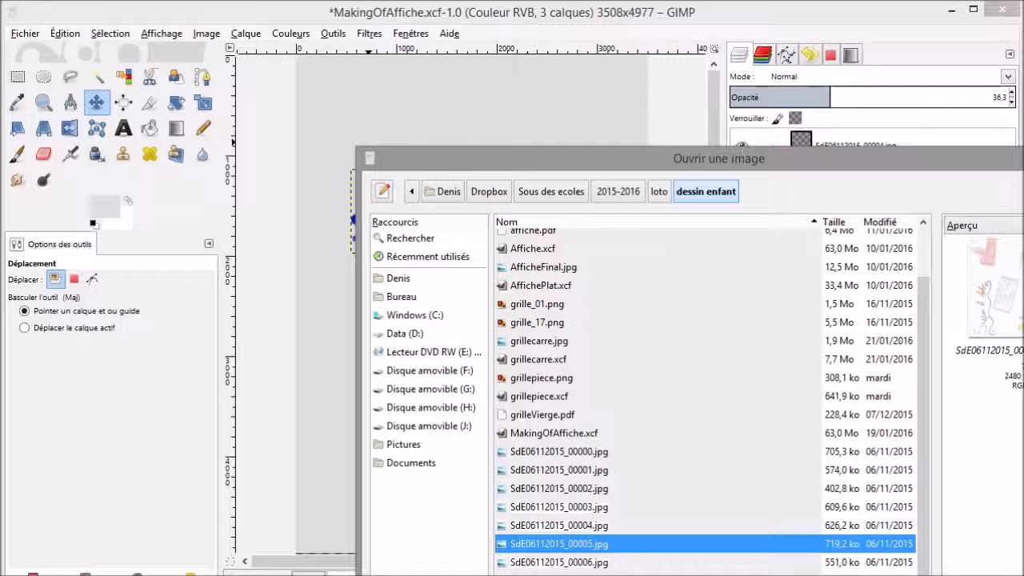
key(Return)
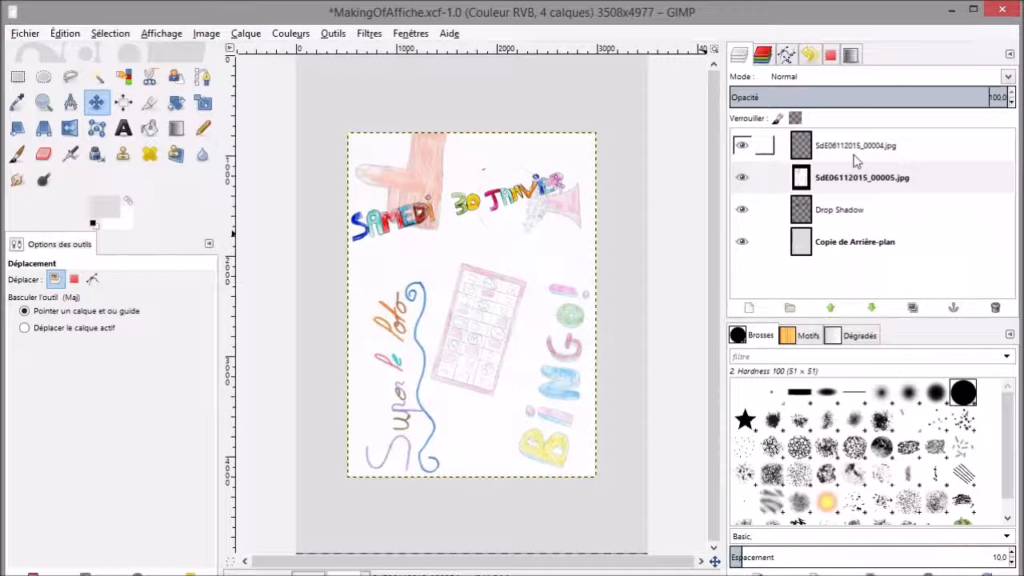
drag(858, 150, 856, 197)
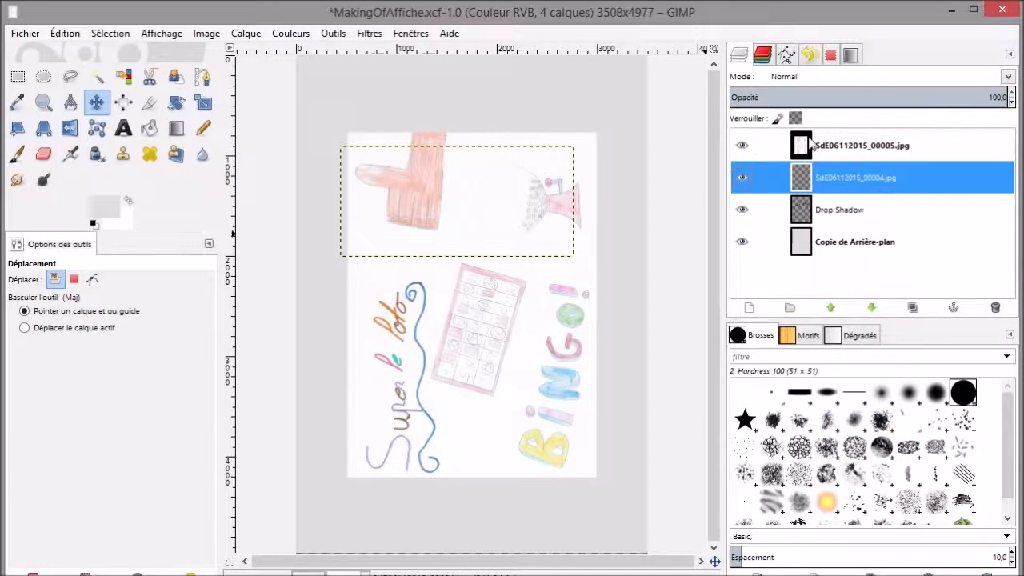
click(865, 147)
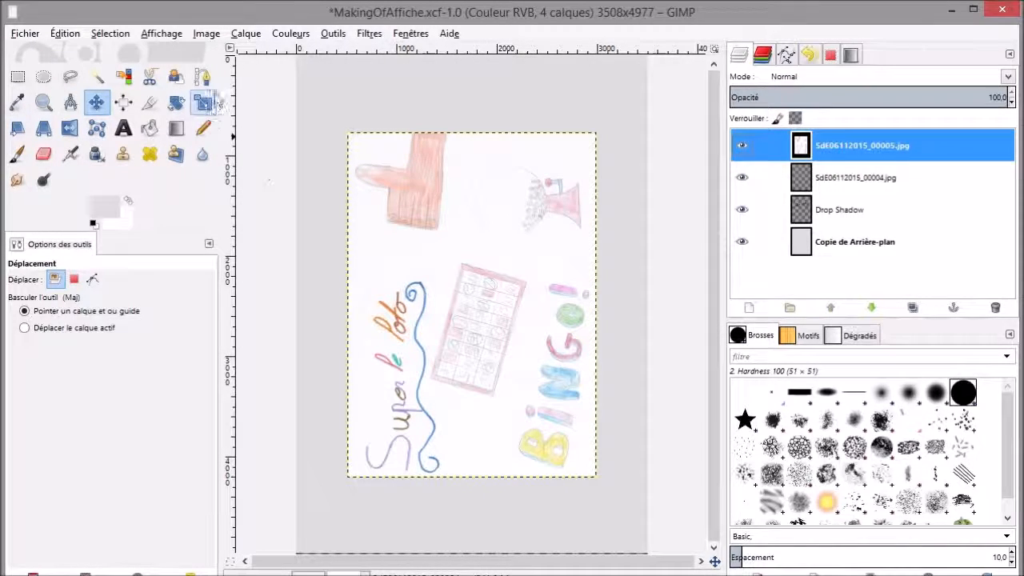
Rotate the scan layer clockwise by about 71.7° around its centre and fine-tune the angle so the lotto card sits level.
click(176, 103)
drag(540, 201, 601, 317)
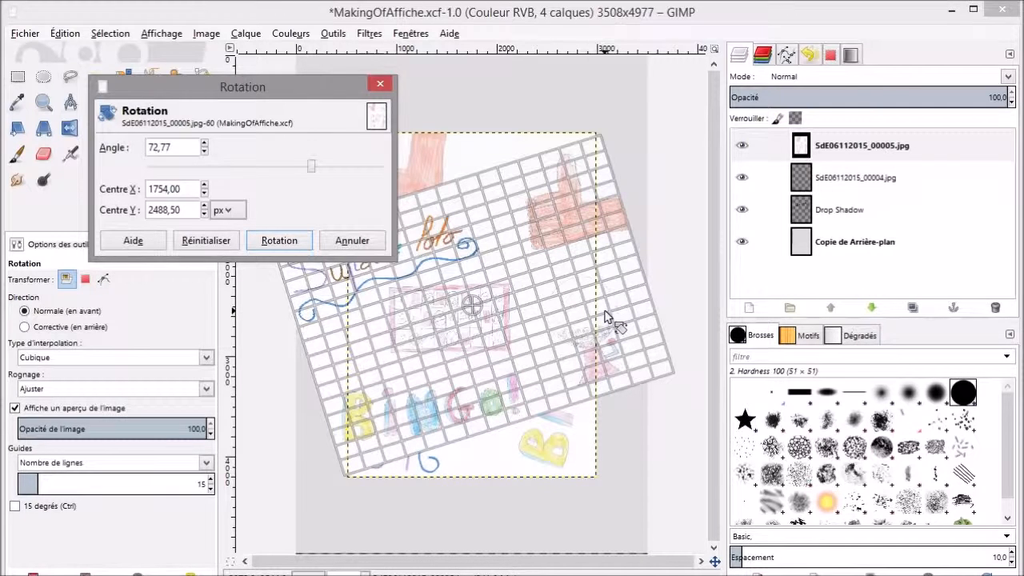
click(606, 312)
drag(605, 316, 600, 320)
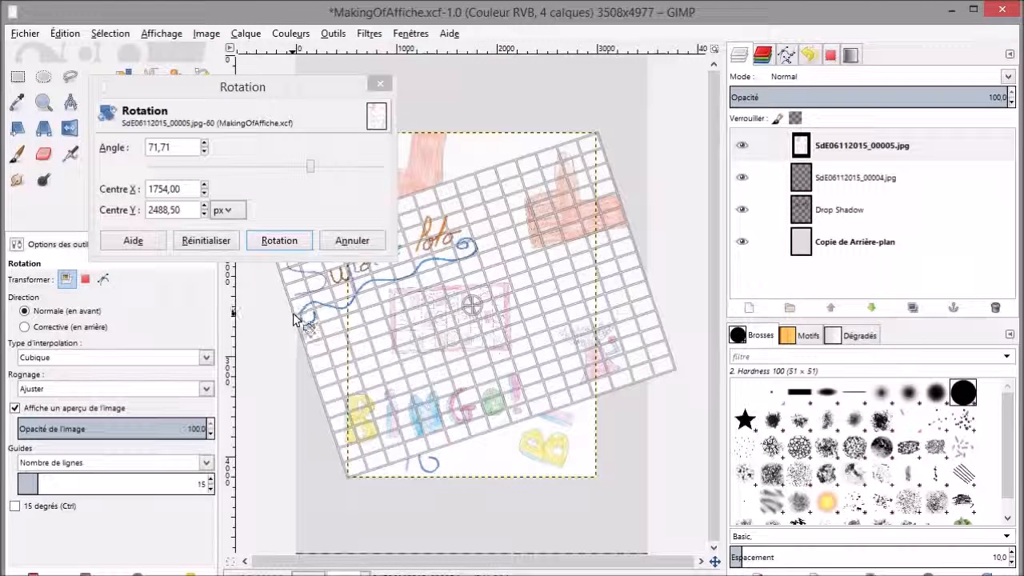
click(300, 239)
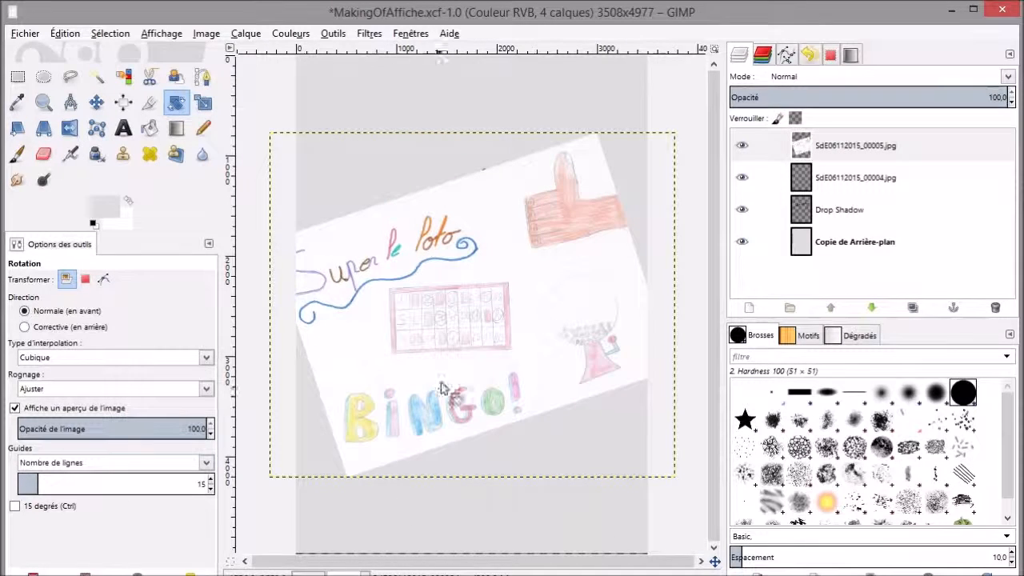
click(616, 443)
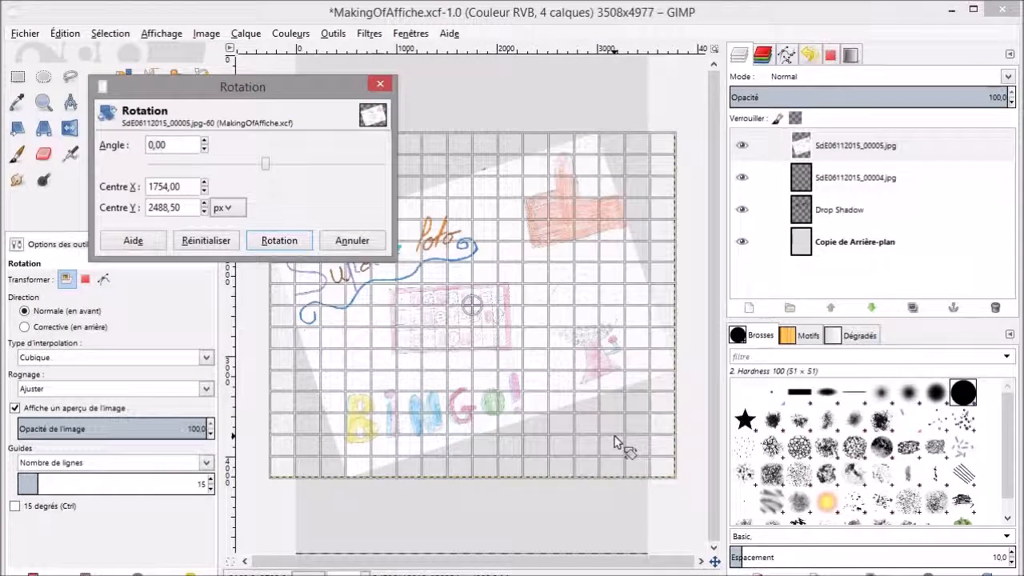
drag(617, 444, 613, 449)
click(279, 241)
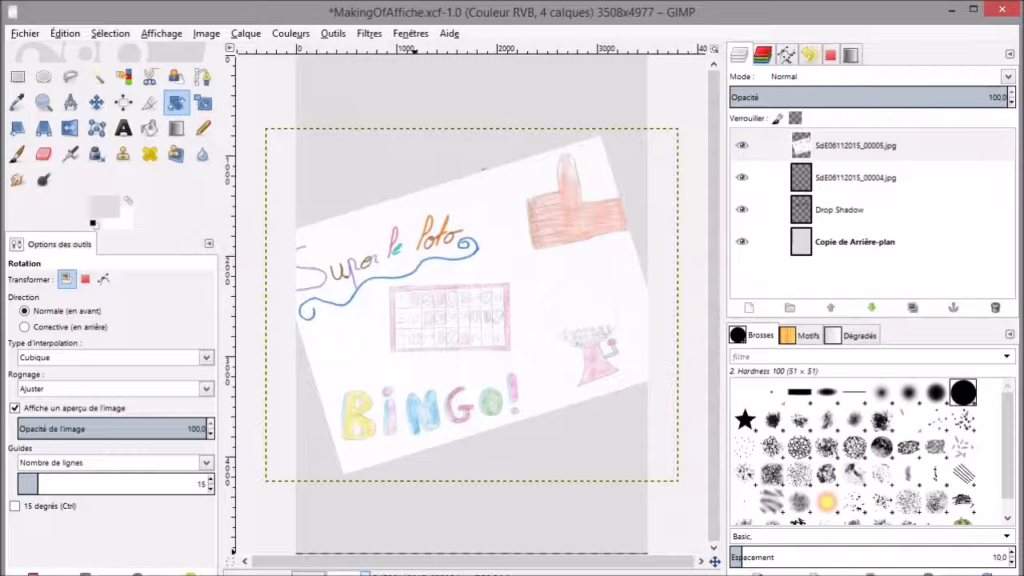
Crop only the scan layer closely around the pink lotto card, to about 1264 × 752 px.
click(352, 573)
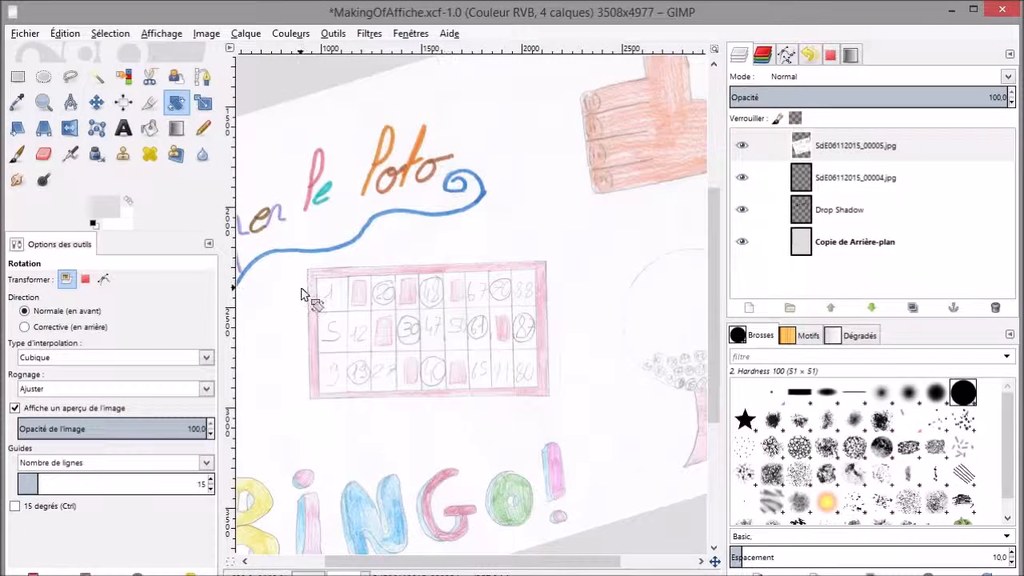
click(149, 103)
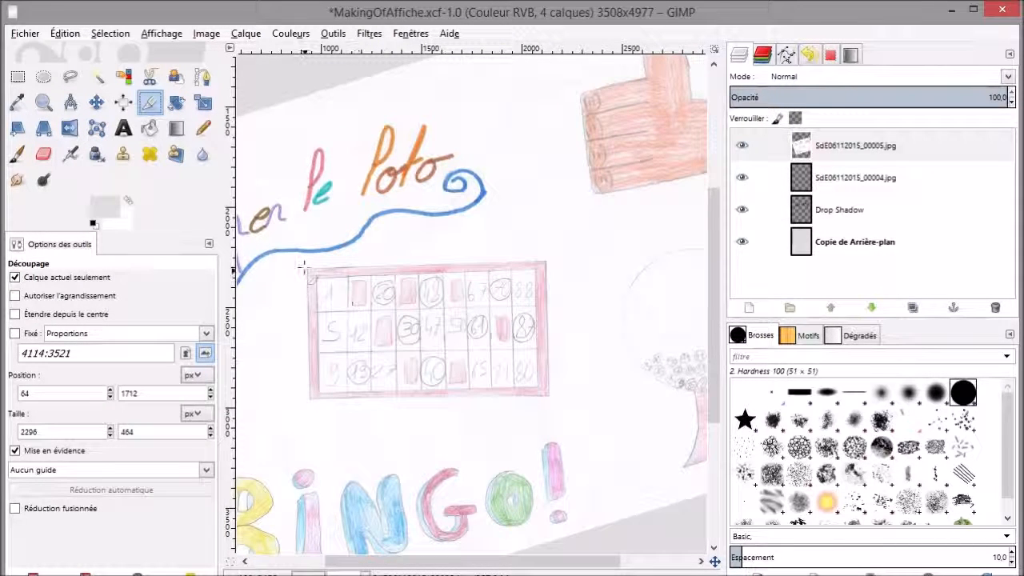
drag(553, 256, 303, 409)
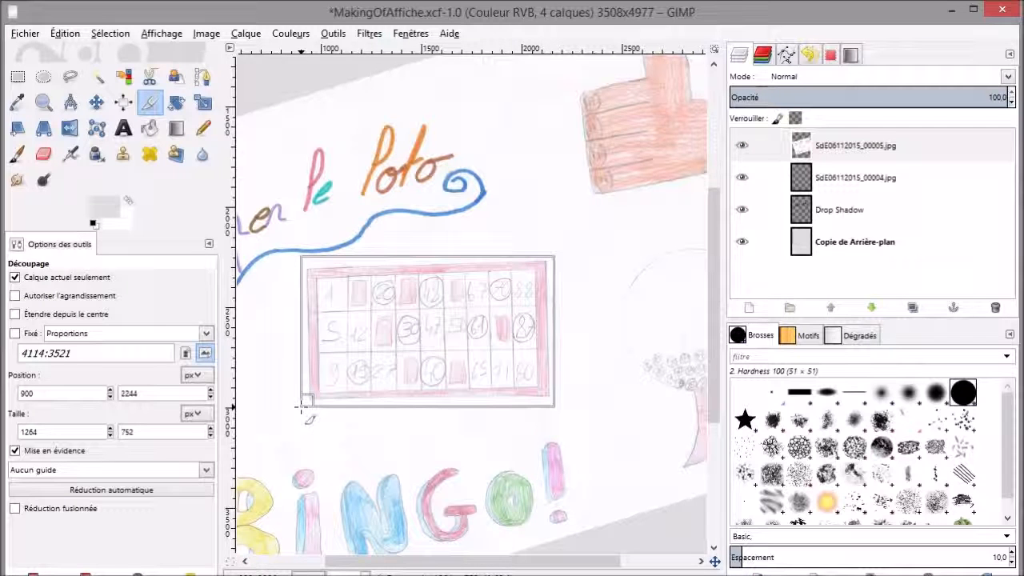
drag(304, 407, 308, 409)
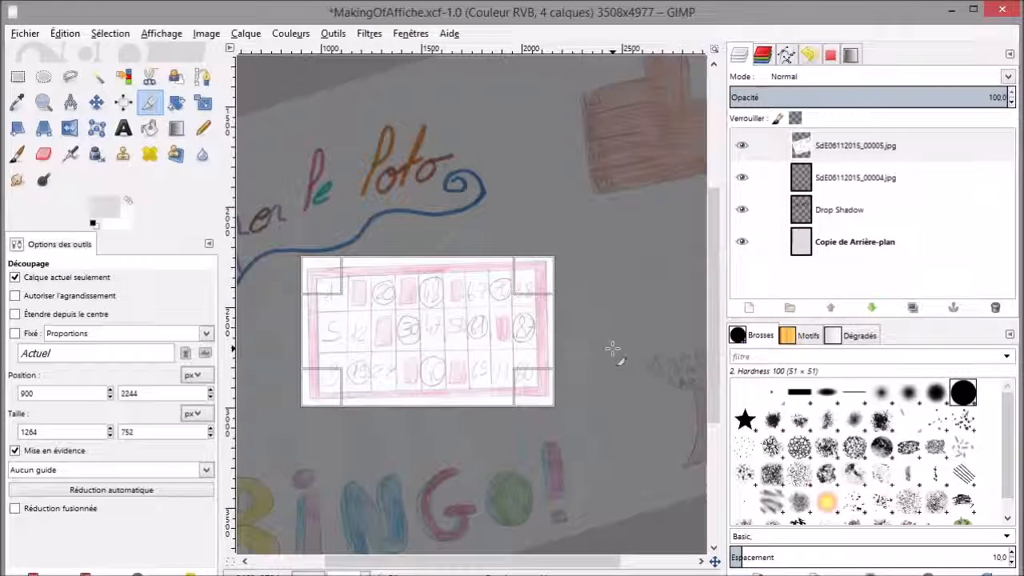
key(Return)
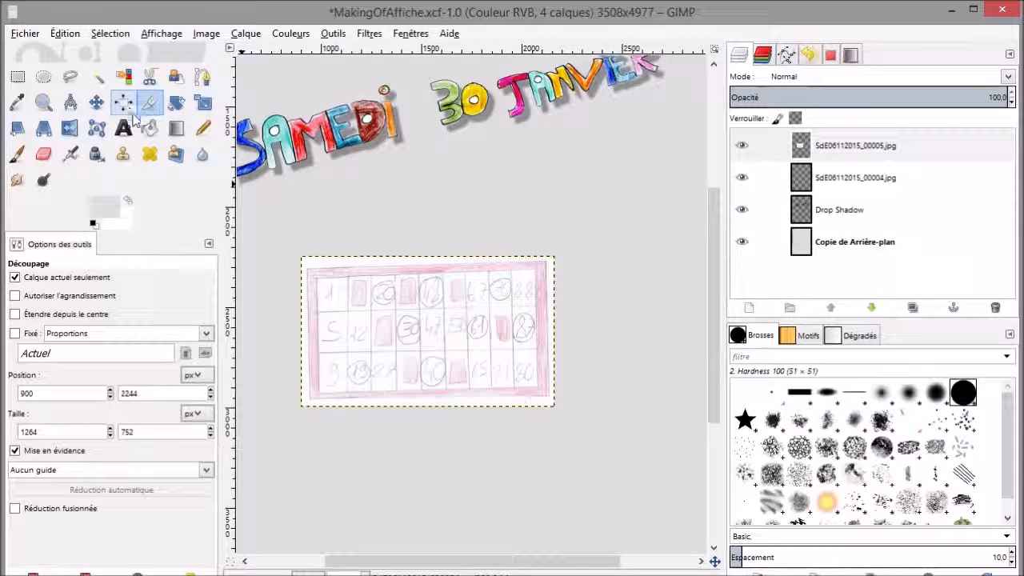
Strengthen the lotto card's colours with Curves, raising the black point to roughly three quarters of the input range and moving the white point slightly inward.
click(289, 34)
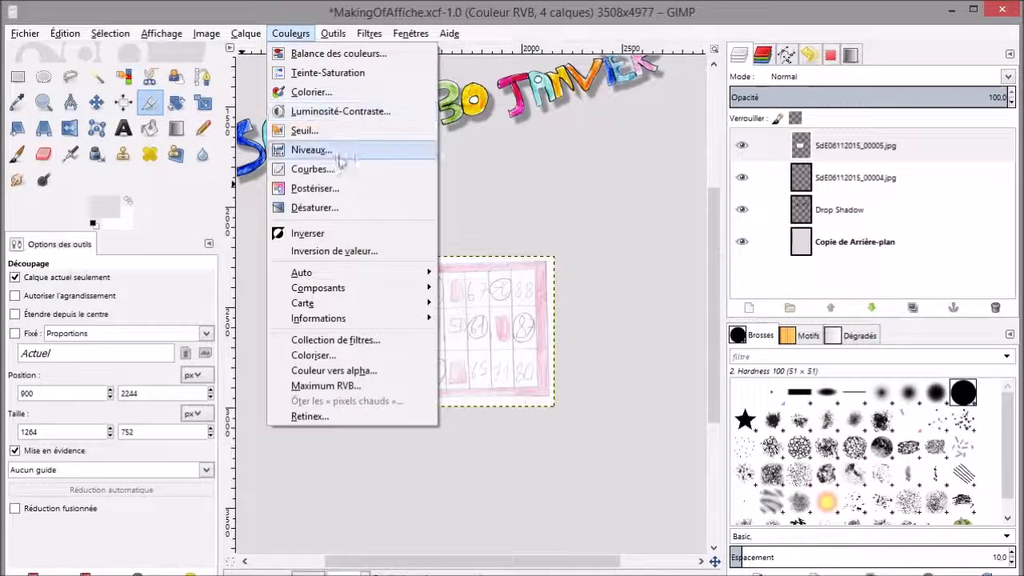
click(312, 169)
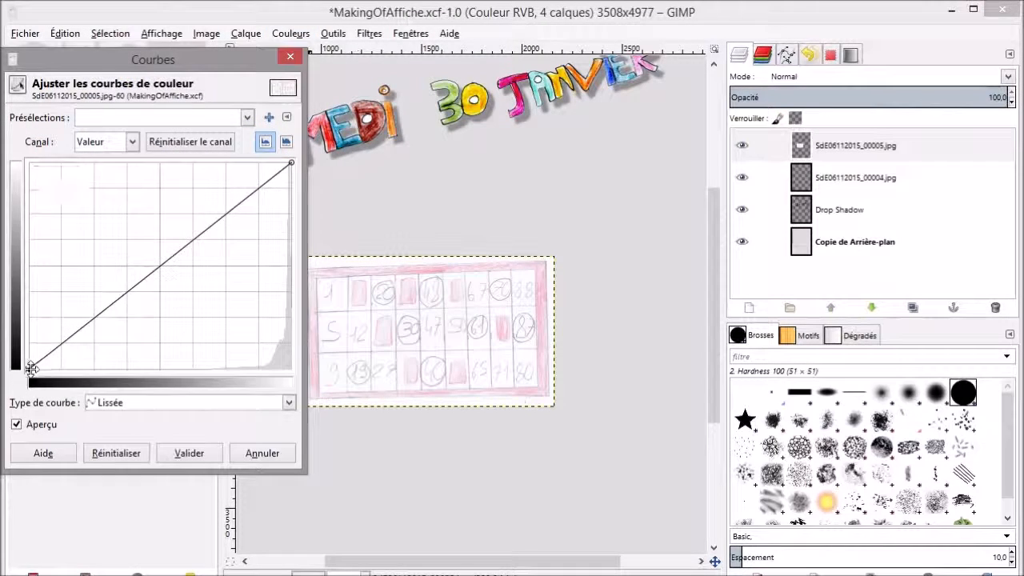
drag(30, 366, 222, 401)
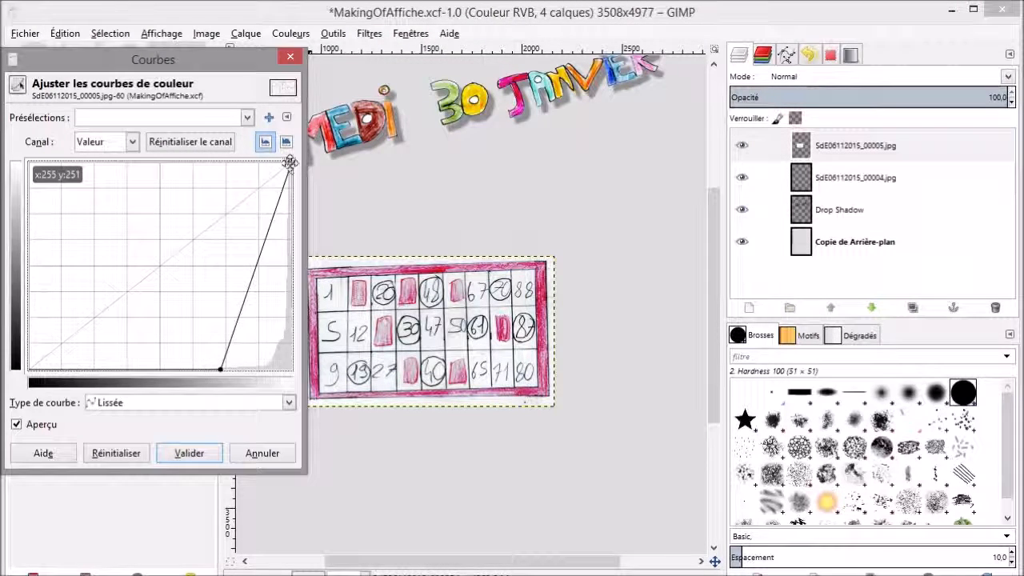
drag(291, 163, 318, 147)
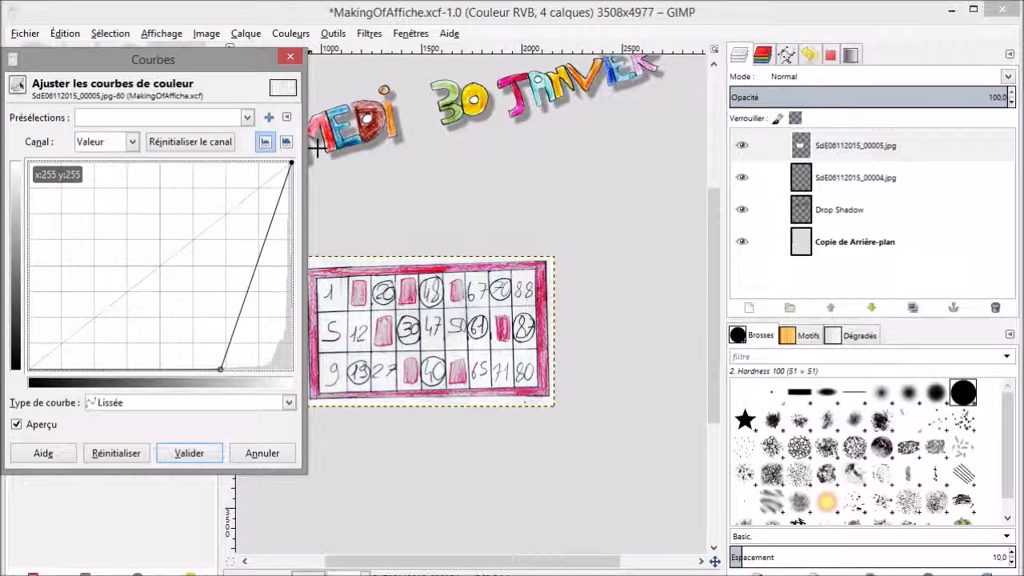
drag(307, 148, 290, 144)
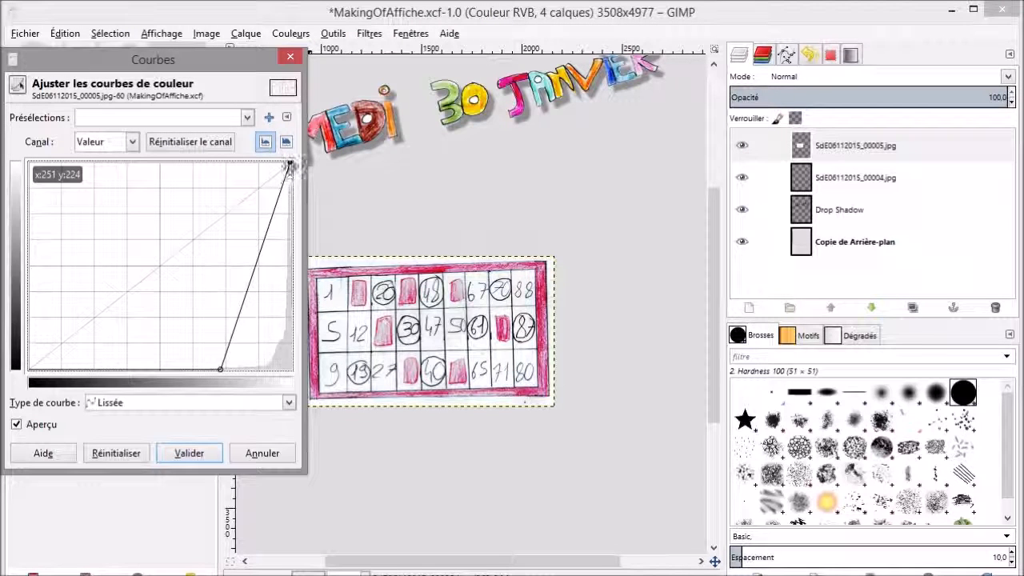
drag(287, 162, 288, 161)
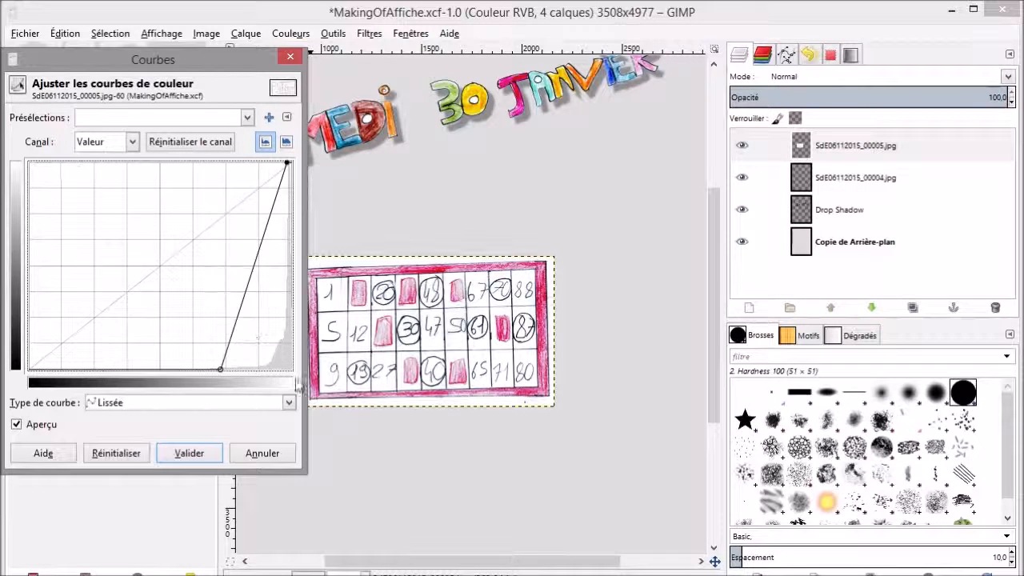
drag(220, 369, 232, 371)
mouse_move(254, 283)
mouse_down()
mouse_move(272, 293)
mouse_move(242, 270)
mouse_up()
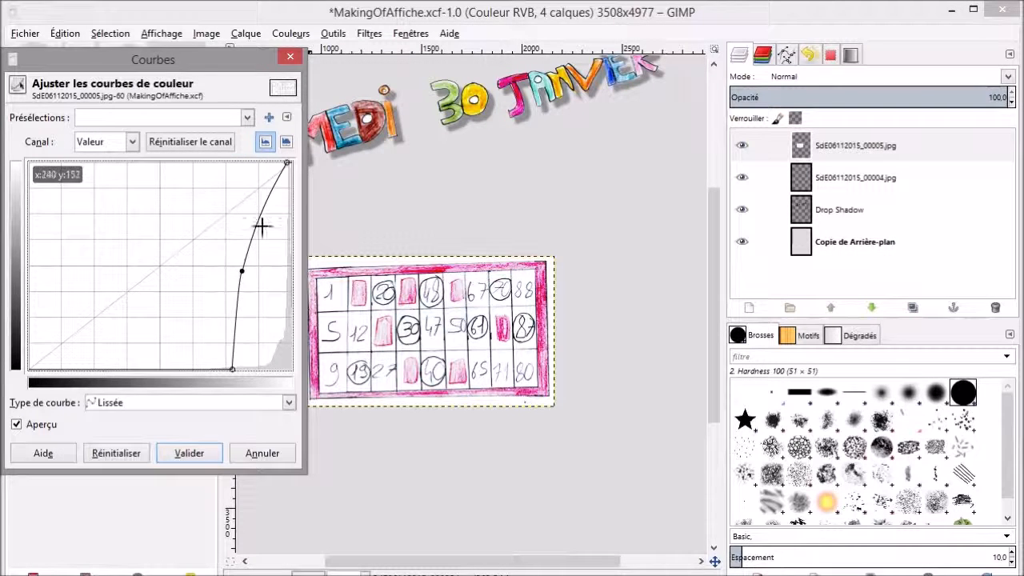
drag(241, 272, 240, 273)
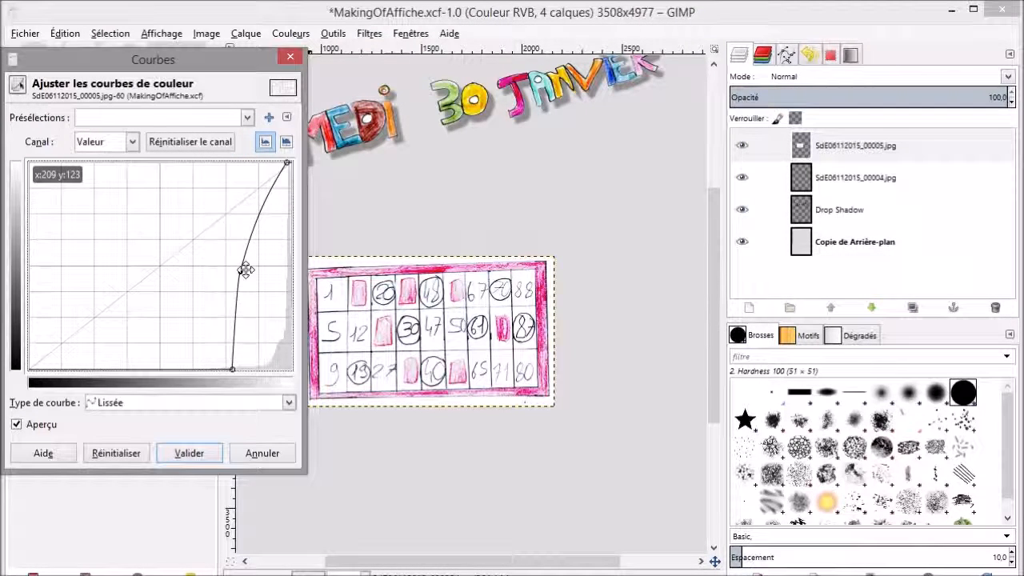
key(Delete)
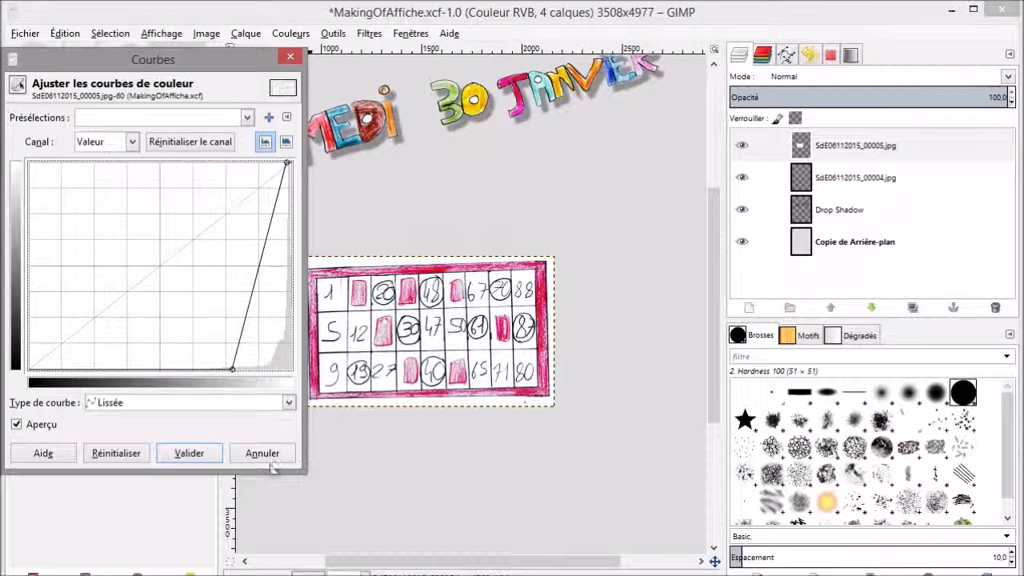
Apply the Curves adjustment to the lotto card layer.
click(189, 453)
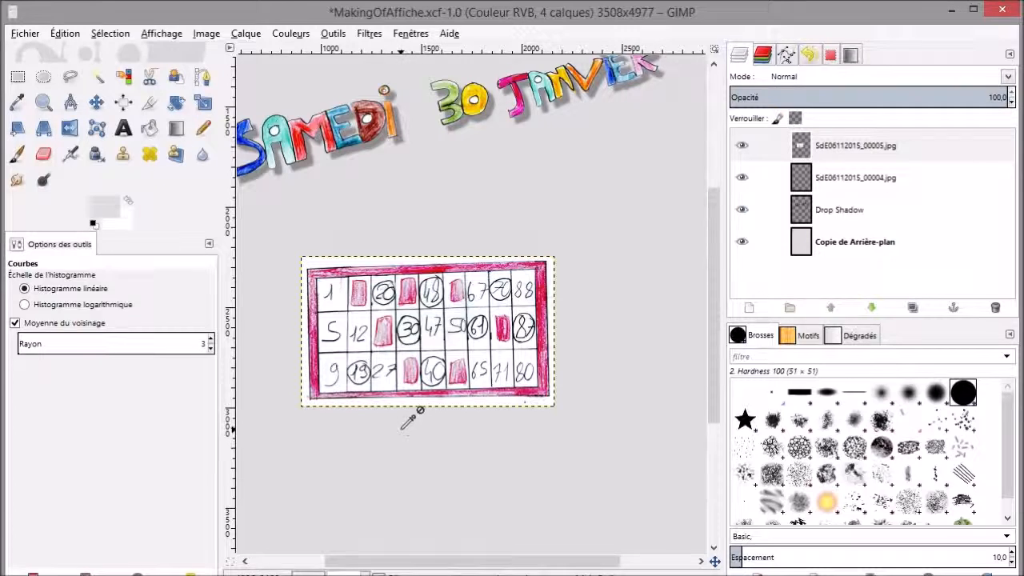
Outline the pink lotto card along its outer border with a straight-edged Free Select selection through its four corners.
click(96, 76)
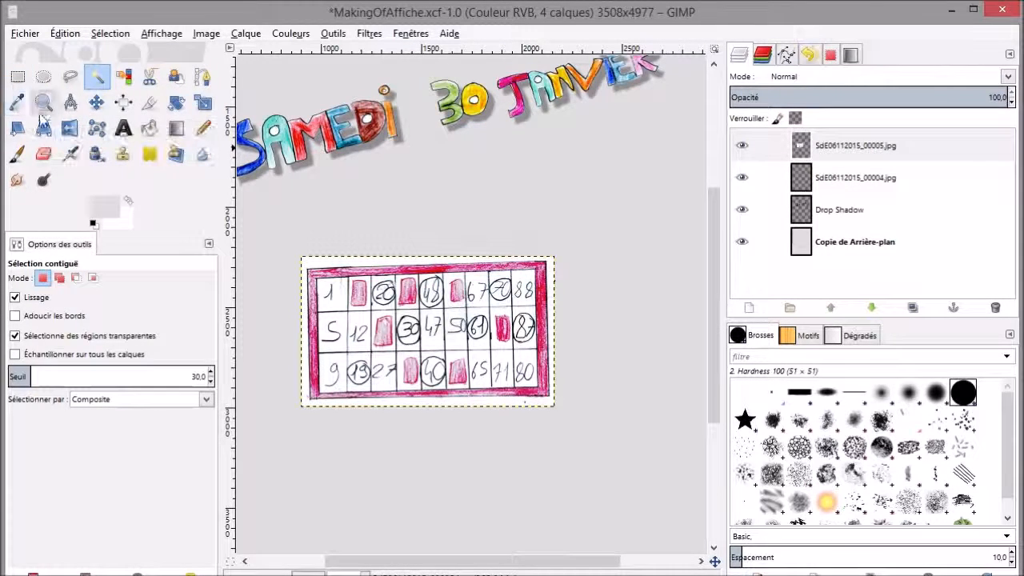
click(70, 76)
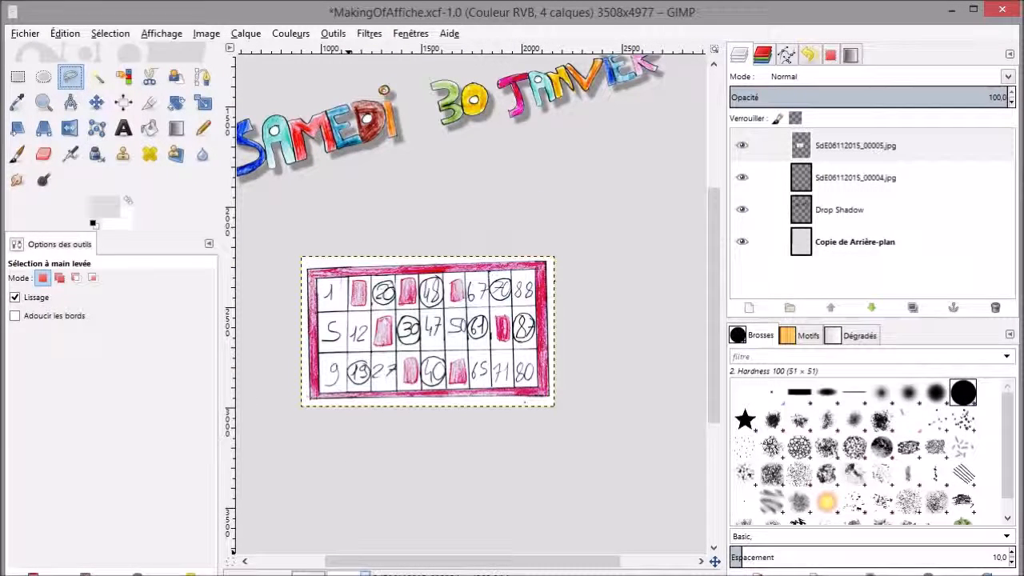
click(341, 566)
drag(491, 562, 466, 562)
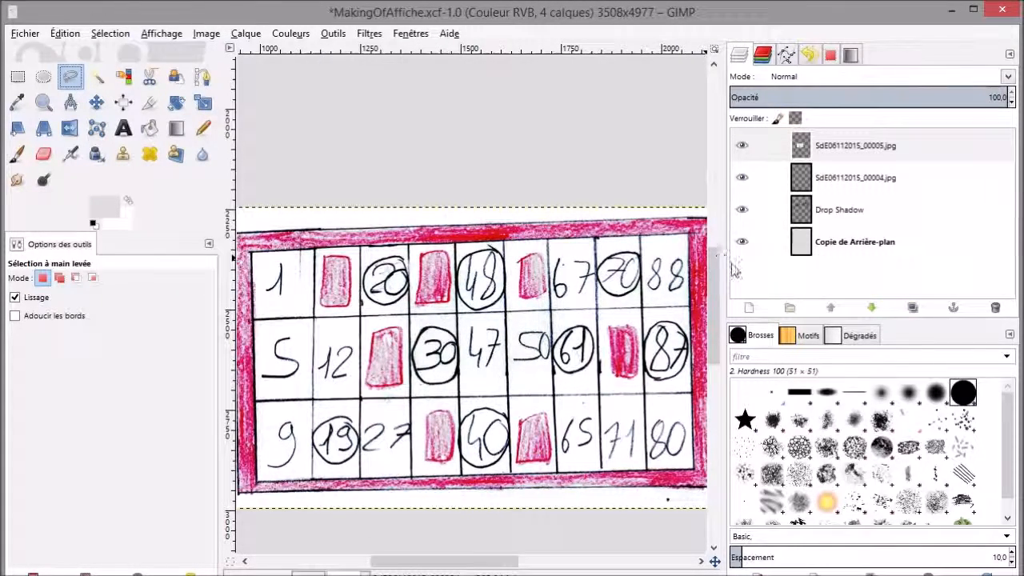
drag(721, 264, 825, 261)
drag(600, 566, 573, 558)
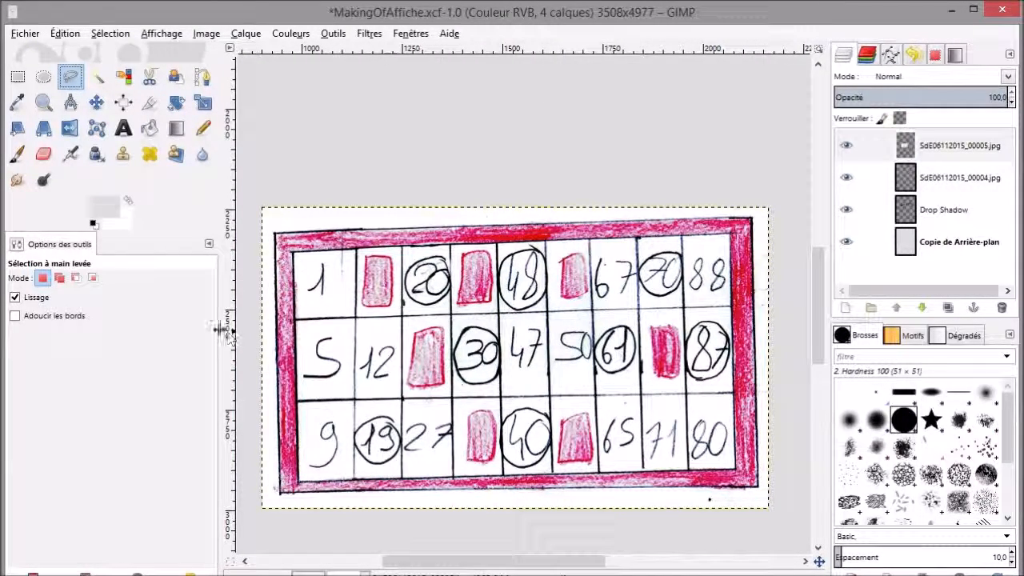
drag(218, 334, 165, 329)
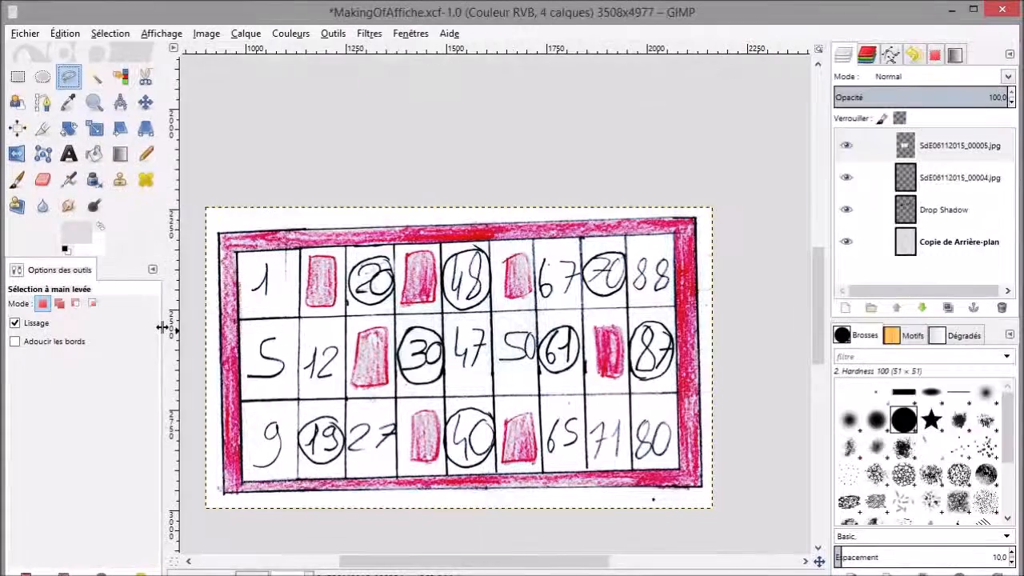
click(222, 240)
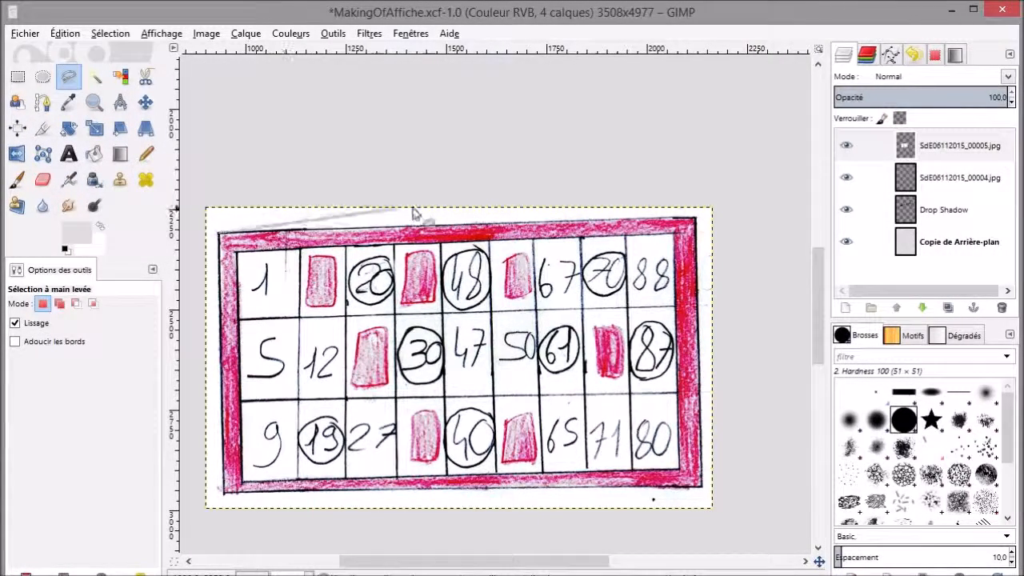
click(695, 221)
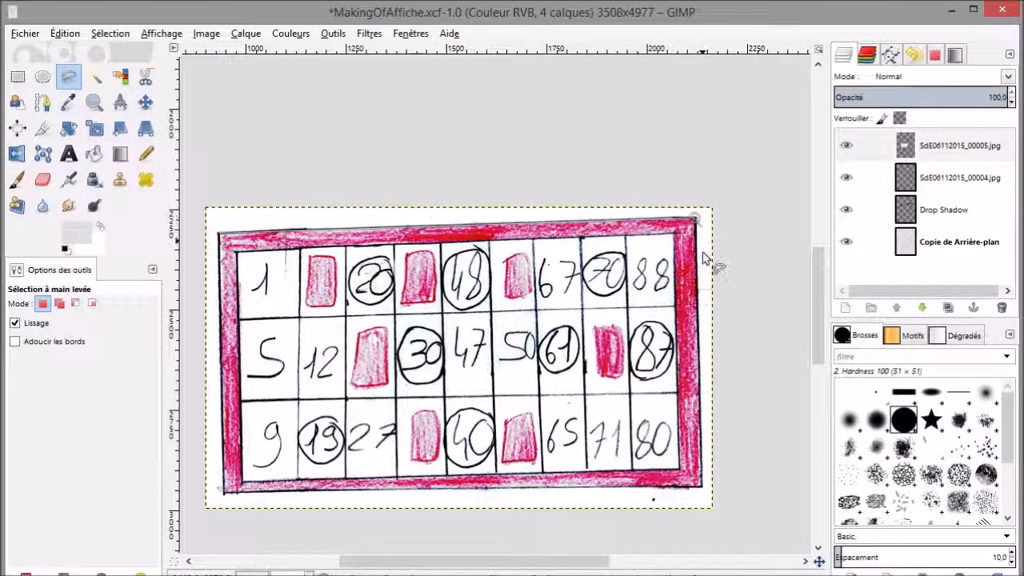
click(701, 486)
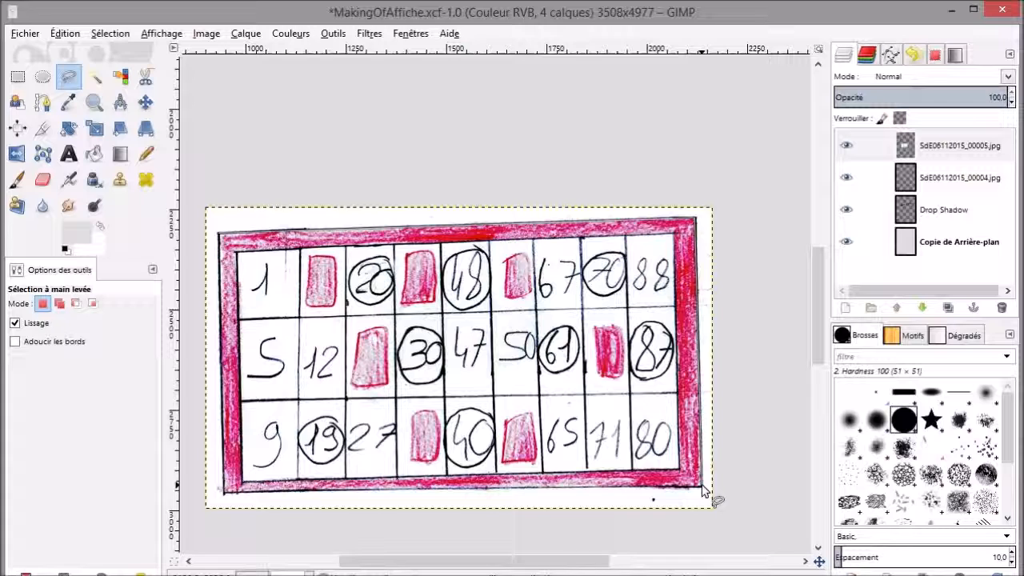
click(223, 489)
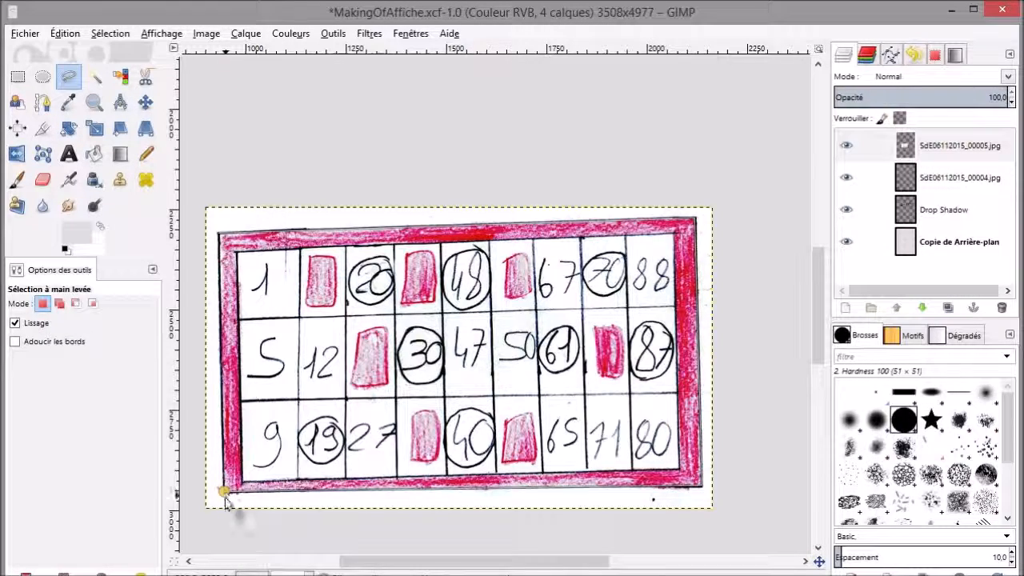
click(218, 233)
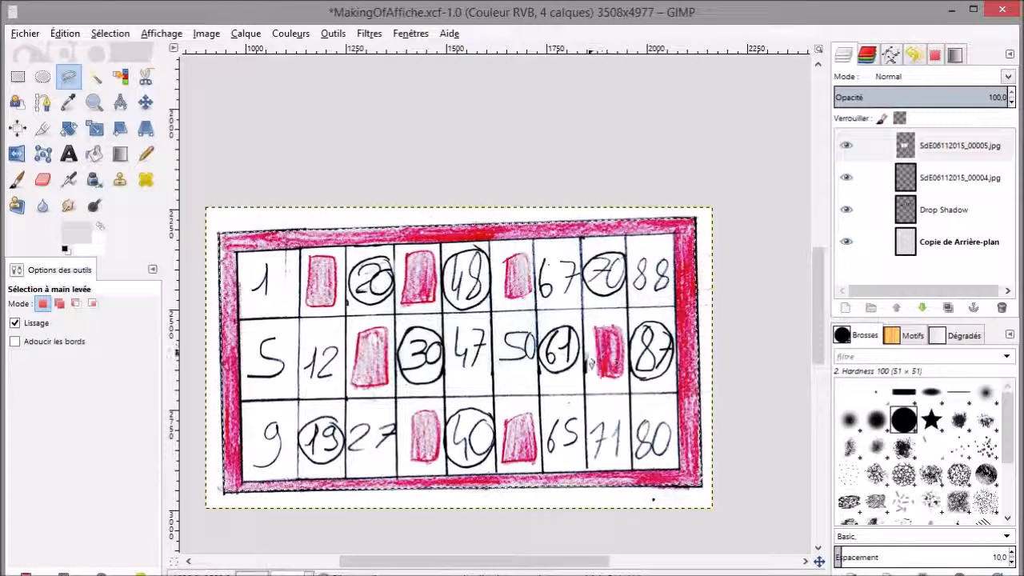
Erase the white margin around the lotto card by inverting the selection and deleting the outside area, and clear the selection.
key(Delete)
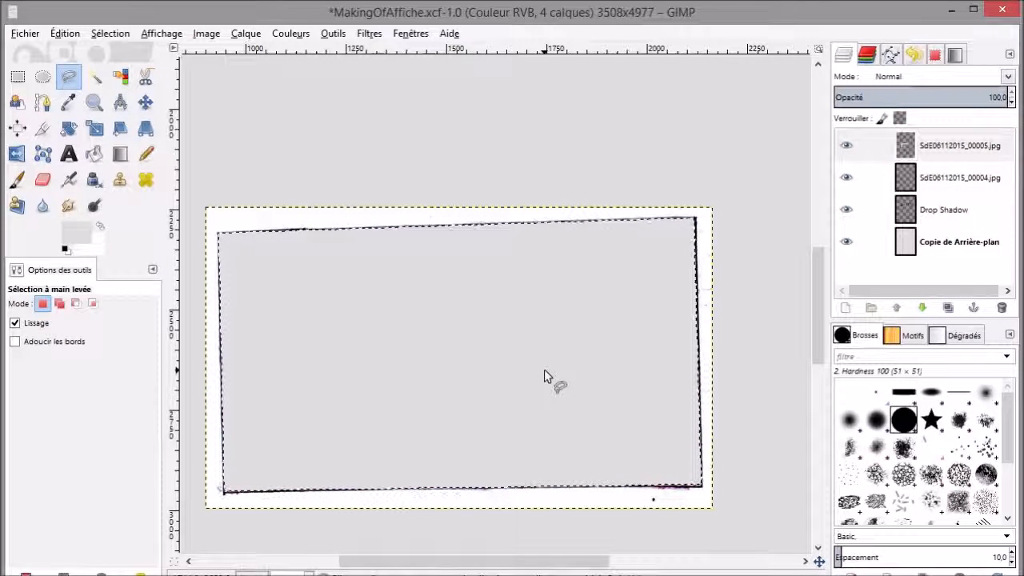
key(ctrl+z)
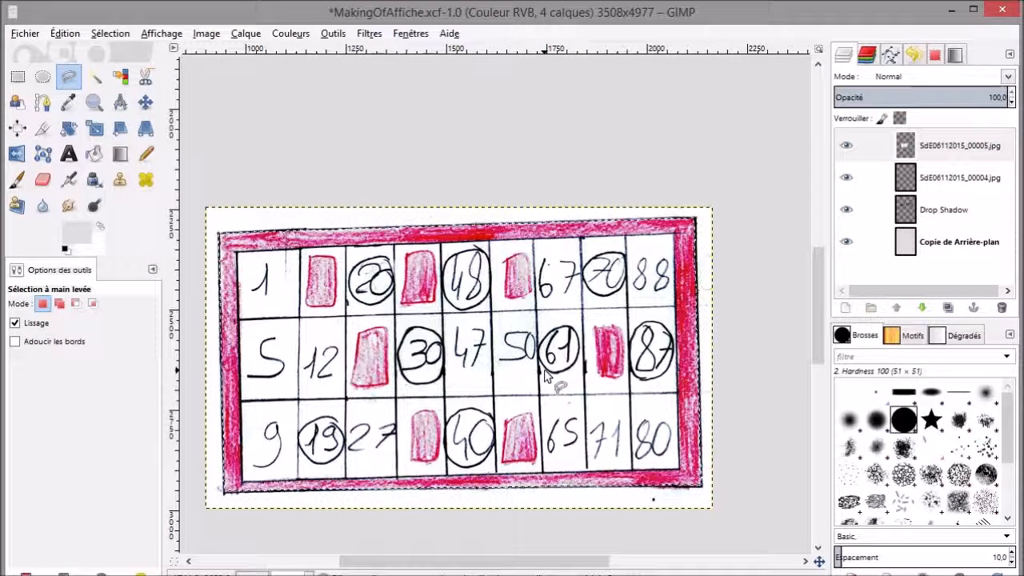
click(114, 34)
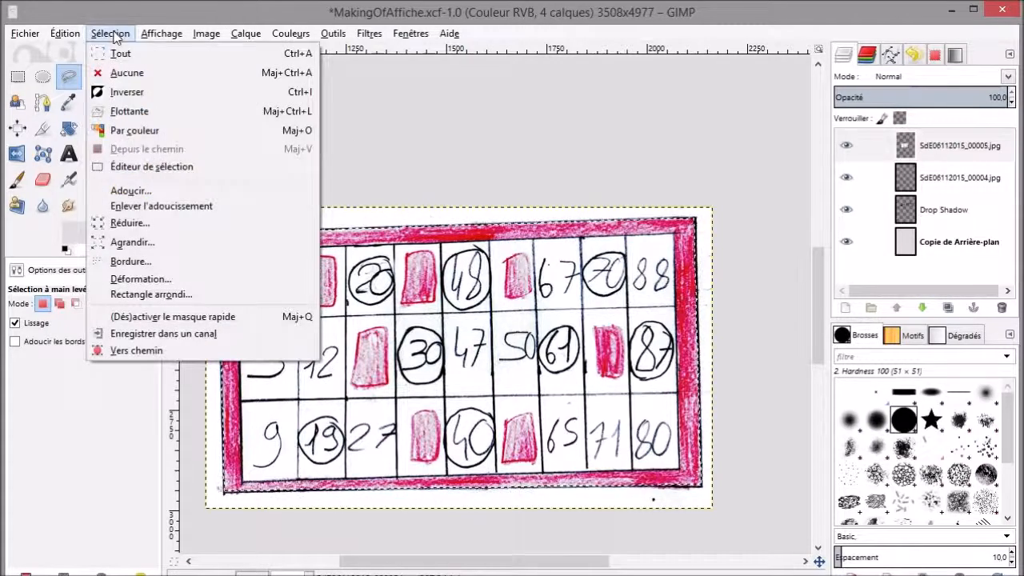
click(139, 95)
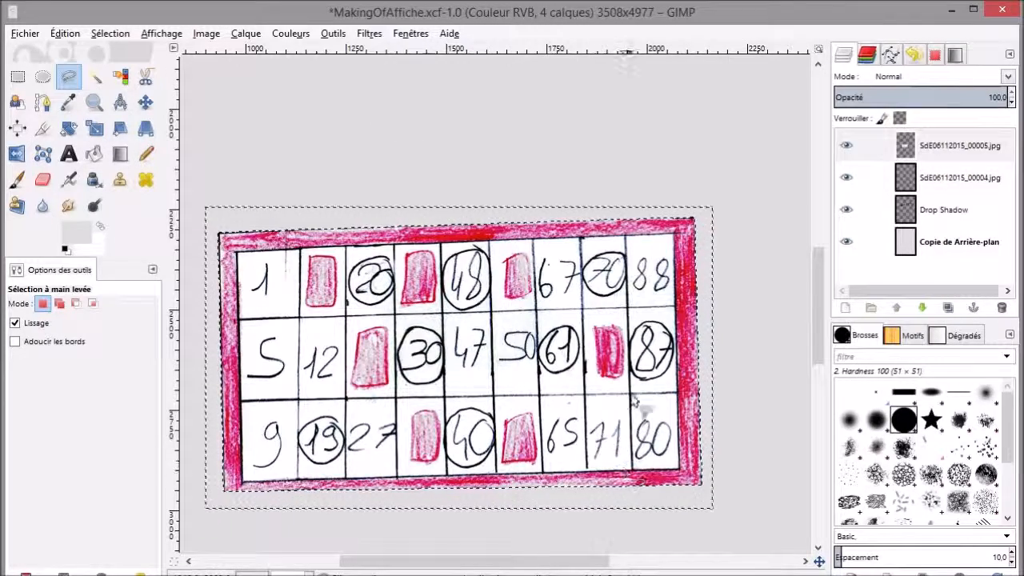
click(111, 33)
click(127, 69)
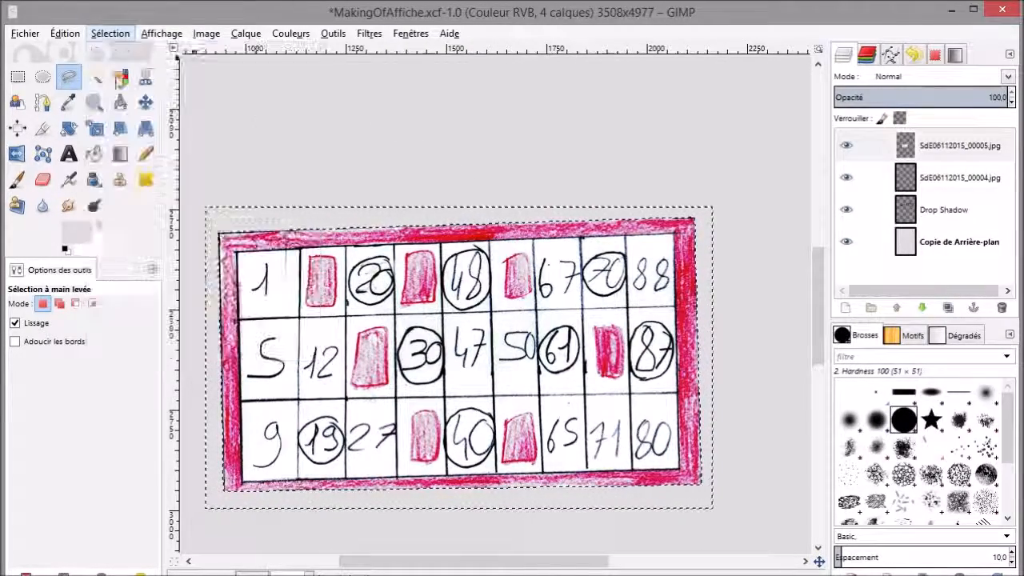
scroll(637, 263, down, 8)
scroll(625, 296, up, 10)
scroll(613, 317, down, 2)
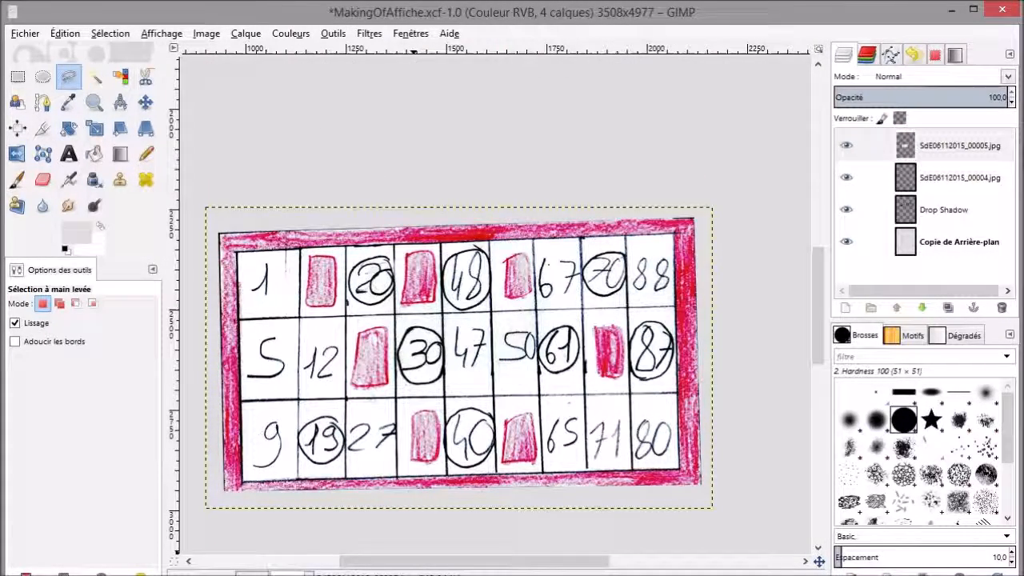
click(293, 573)
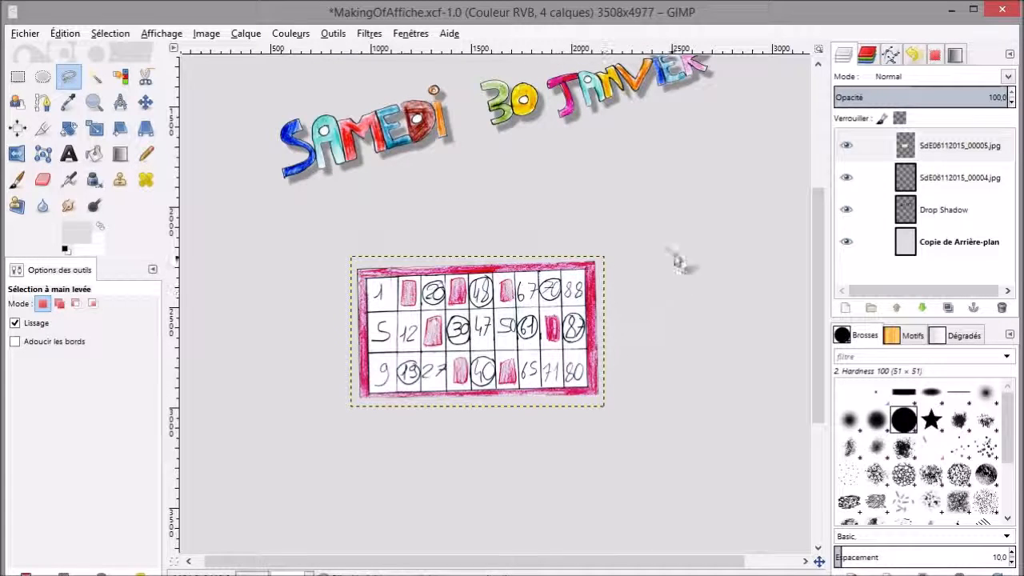
Rename the lotto card layer SdE06112015_00005.jpg as "1".
click(950, 145)
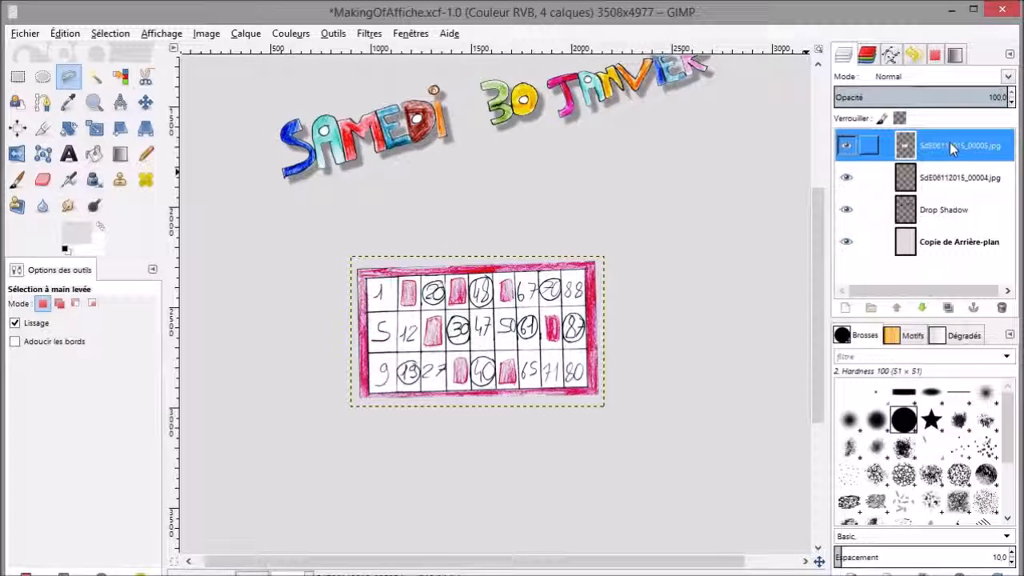
key(1)
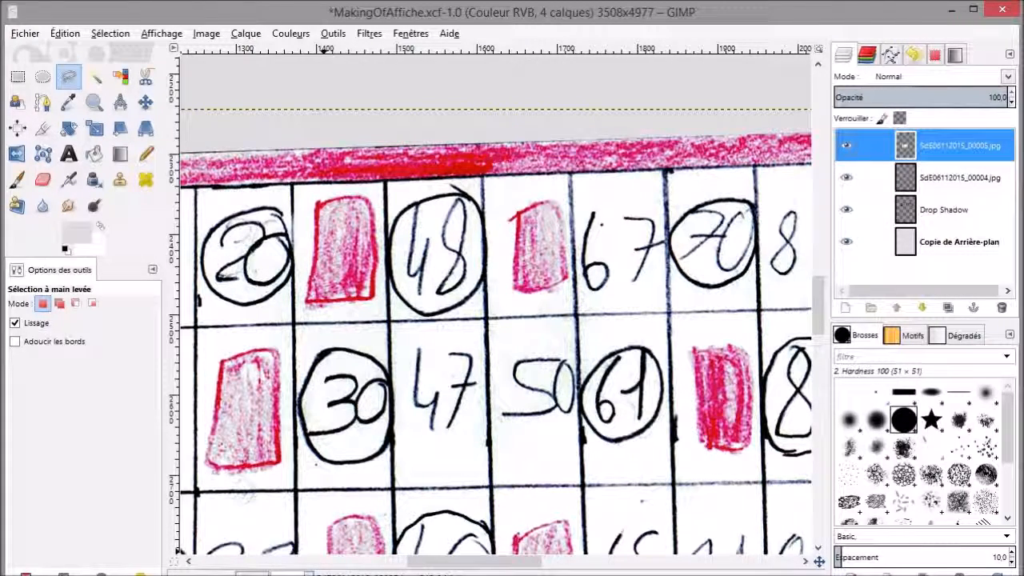
click(308, 575)
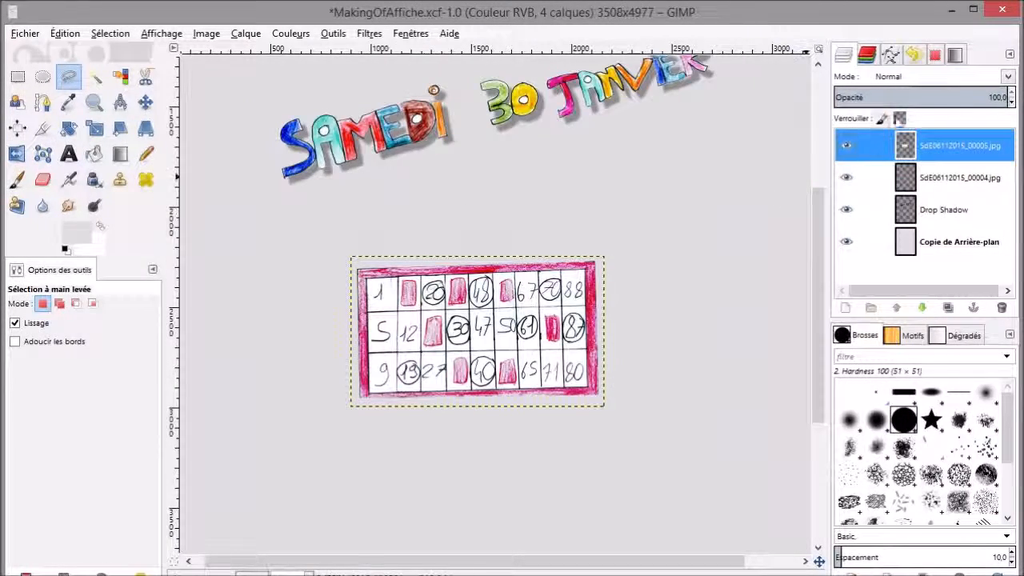
double_click(956, 145)
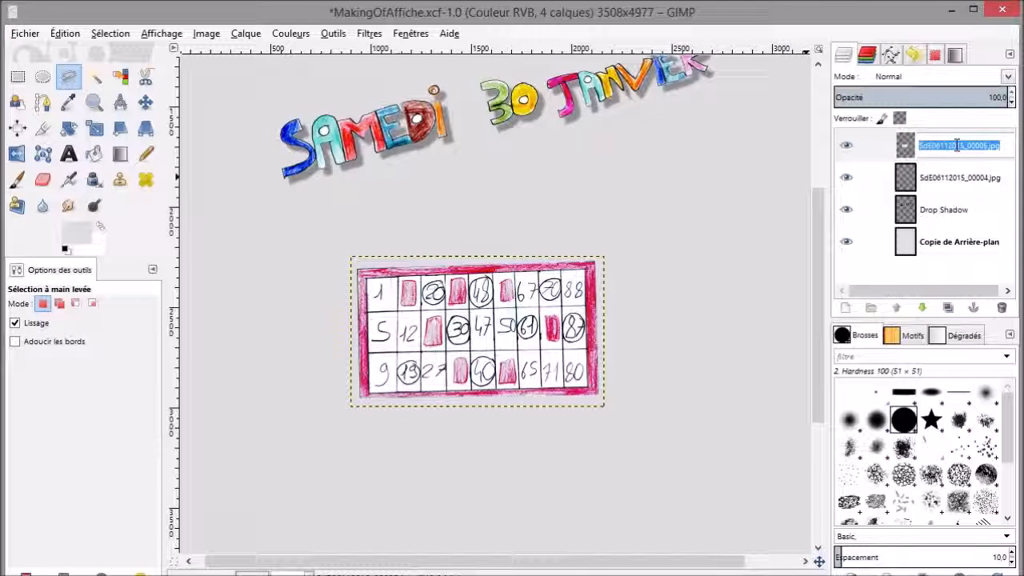
text(1)
key(Return)
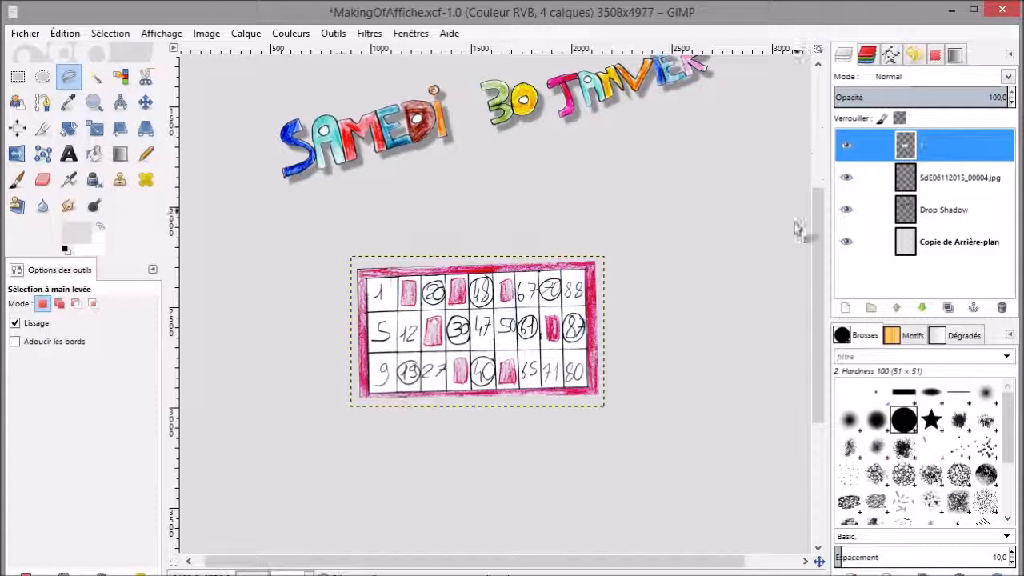
Duplicate lotto card layer 1 three times.
click(949, 308)
click(946, 182)
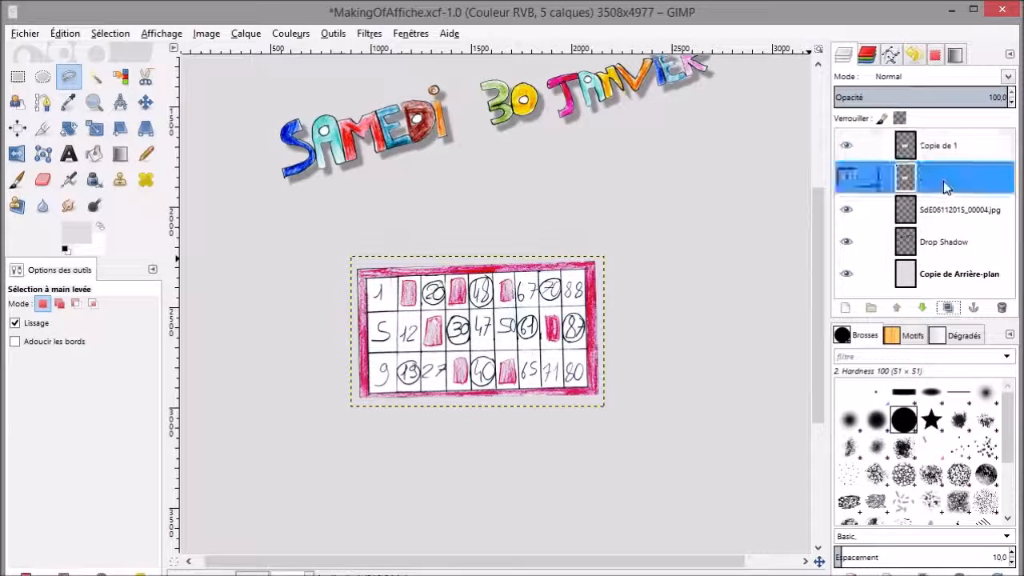
click(949, 308)
click(944, 209)
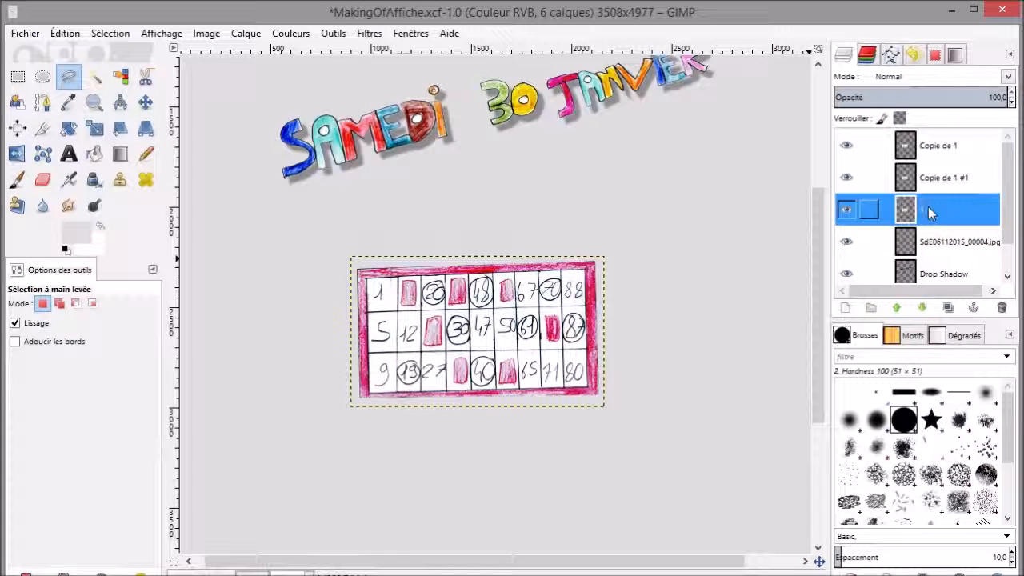
click(949, 308)
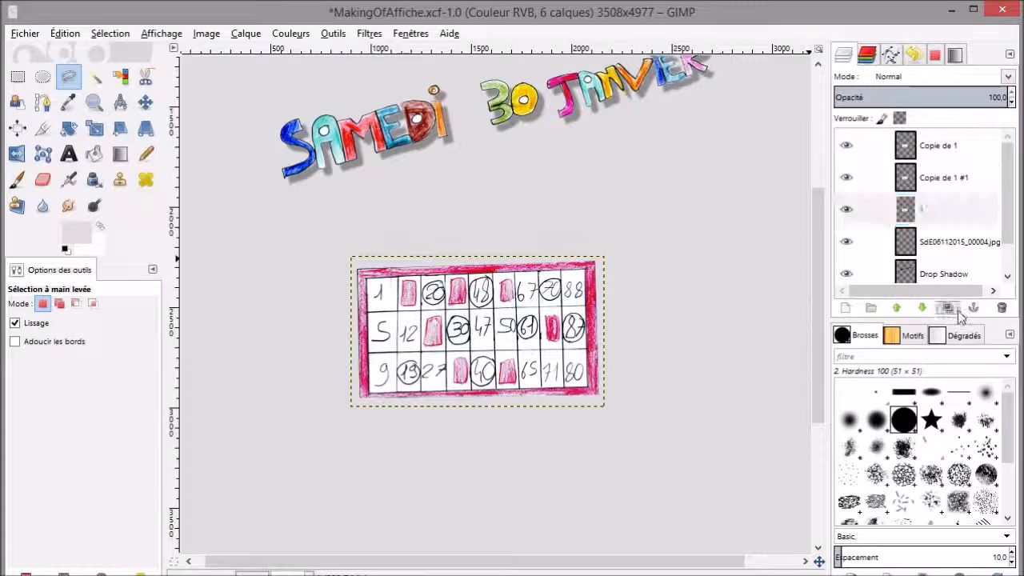
Rename the three lotto card copies 2, 3 and 4, going upward from the copy directly above layer 1.
double_click(929, 214)
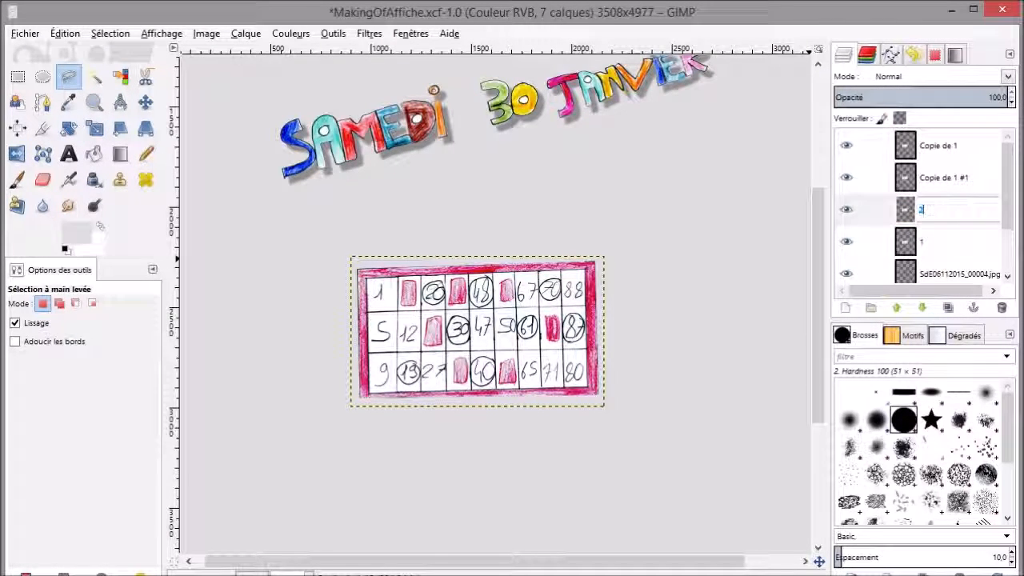
key(Return)
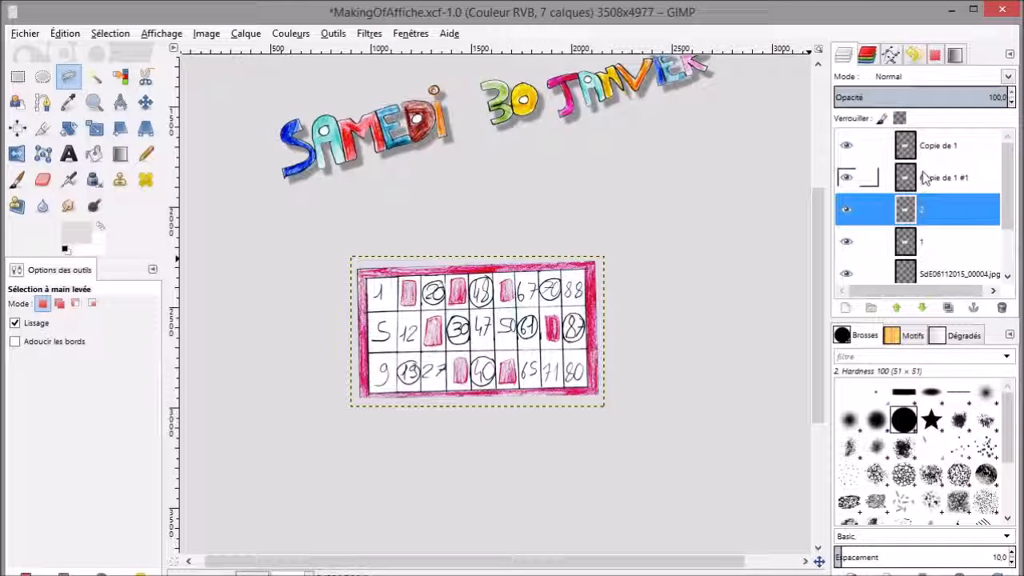
double_click(936, 183)
text(3)
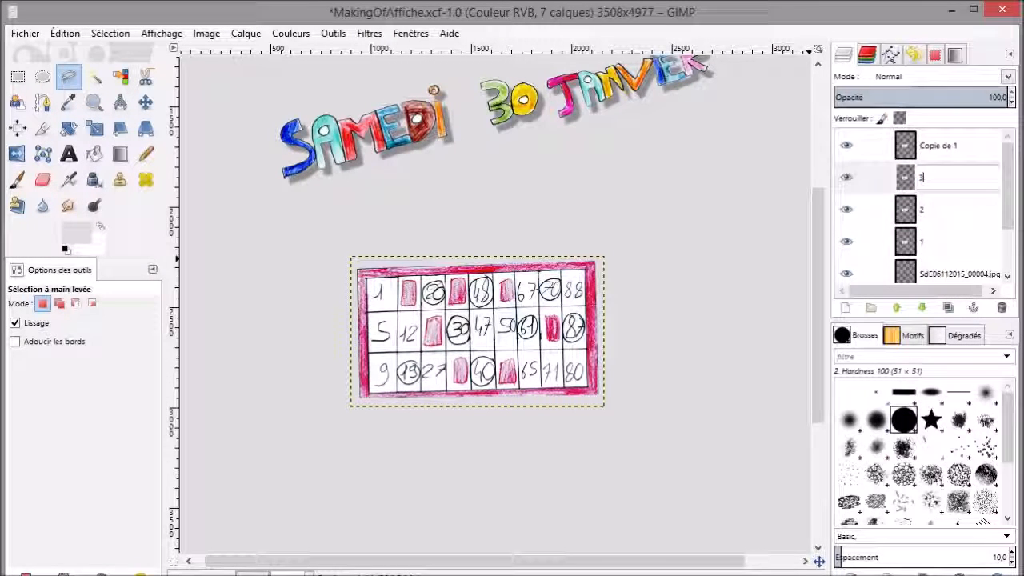
key(Return)
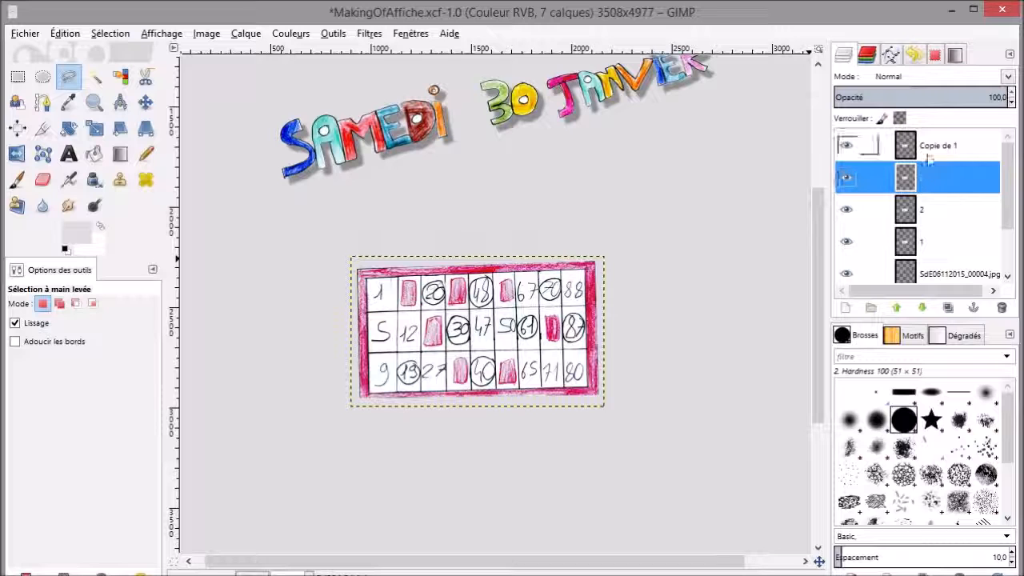
click(928, 154)
double_click(928, 150)
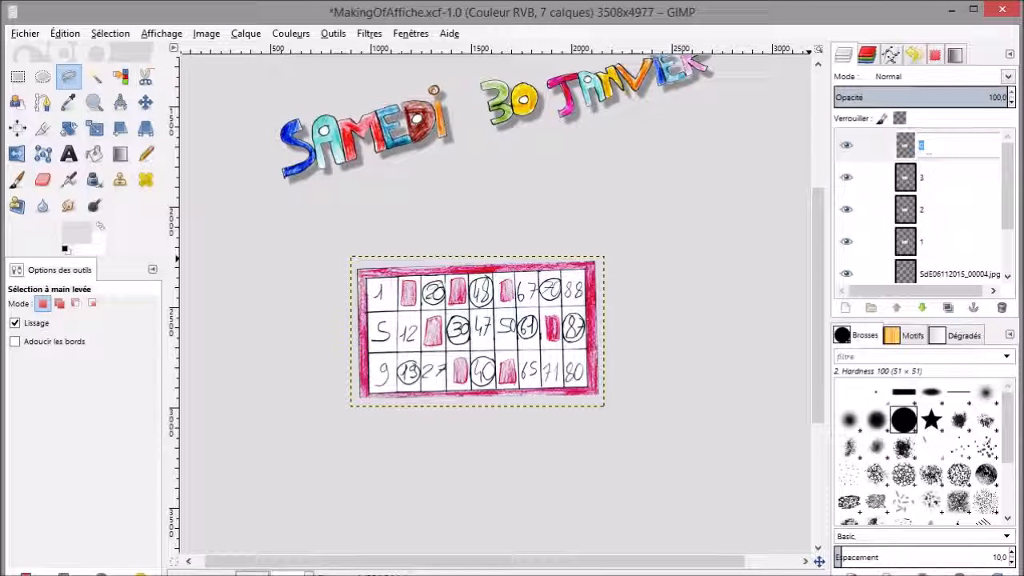
key(Return)
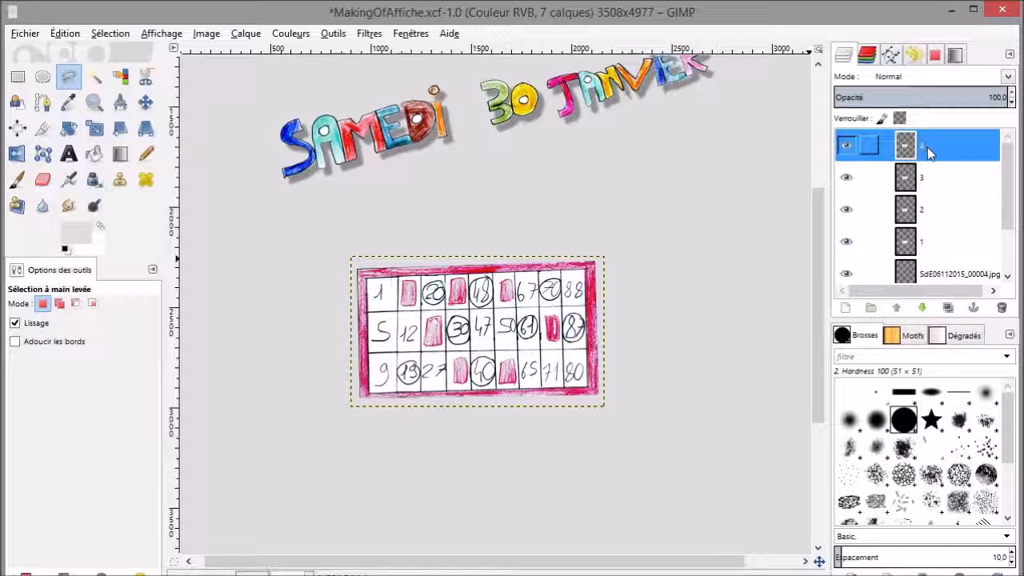
Make layer 2 active and hide lotto card layers 1, 3 and 4.
click(933, 210)
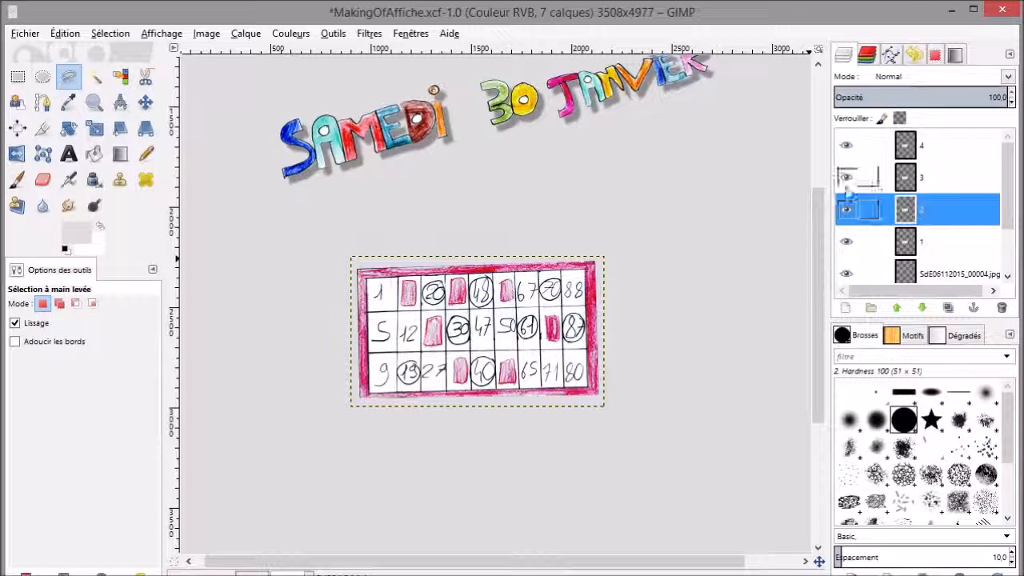
click(848, 243)
click(849, 180)
click(847, 144)
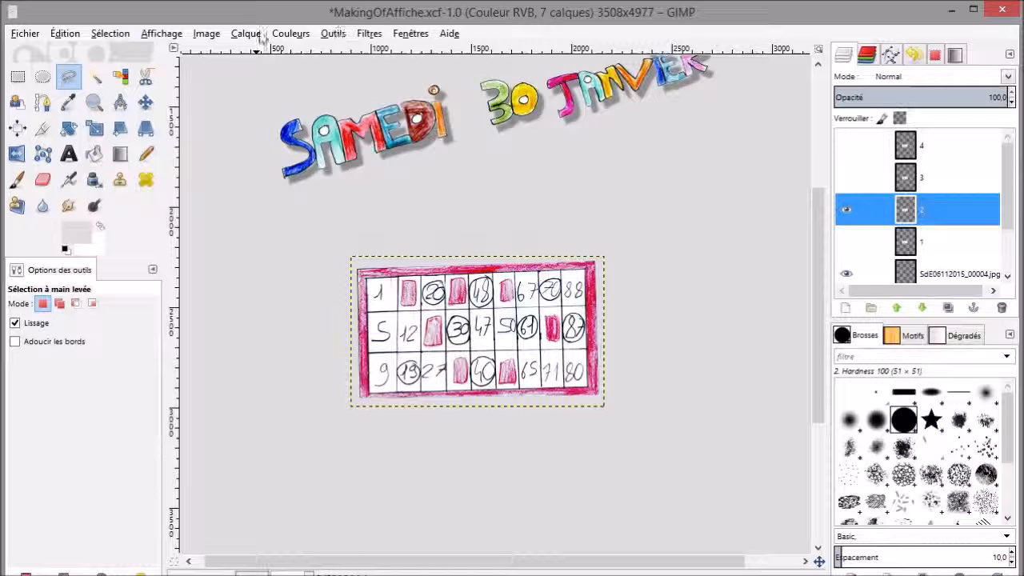
Recolour lotto card layer 2 blue with a Hue-Saturation hue shift of -95.
click(285, 35)
click(309, 77)
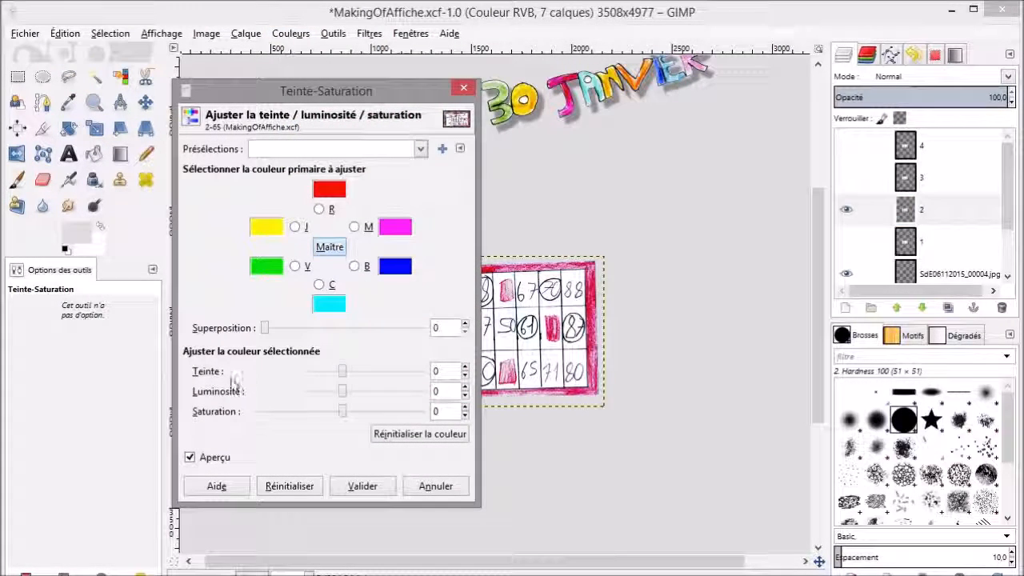
drag(384, 90, 218, 87)
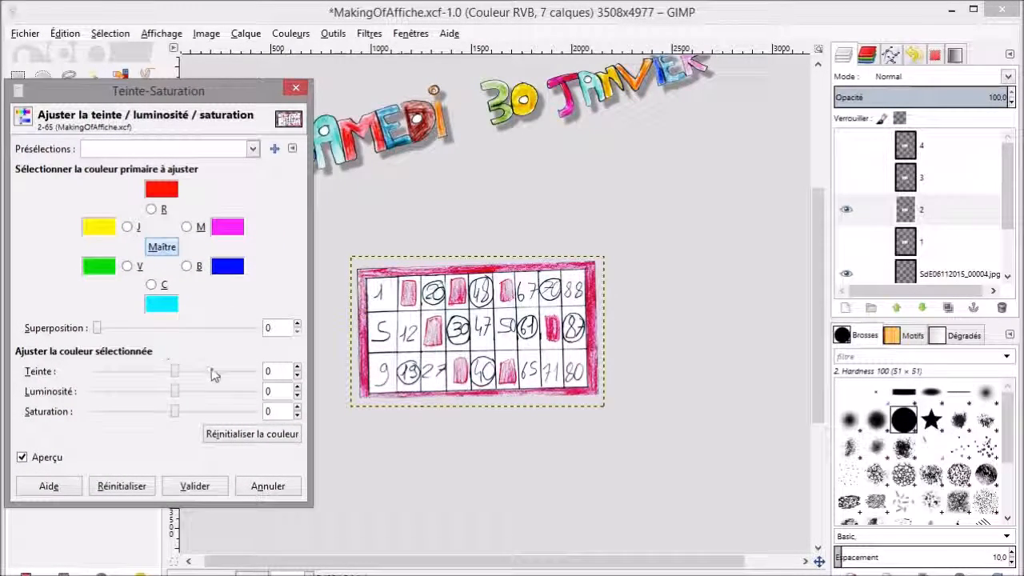
drag(175, 374, 130, 371)
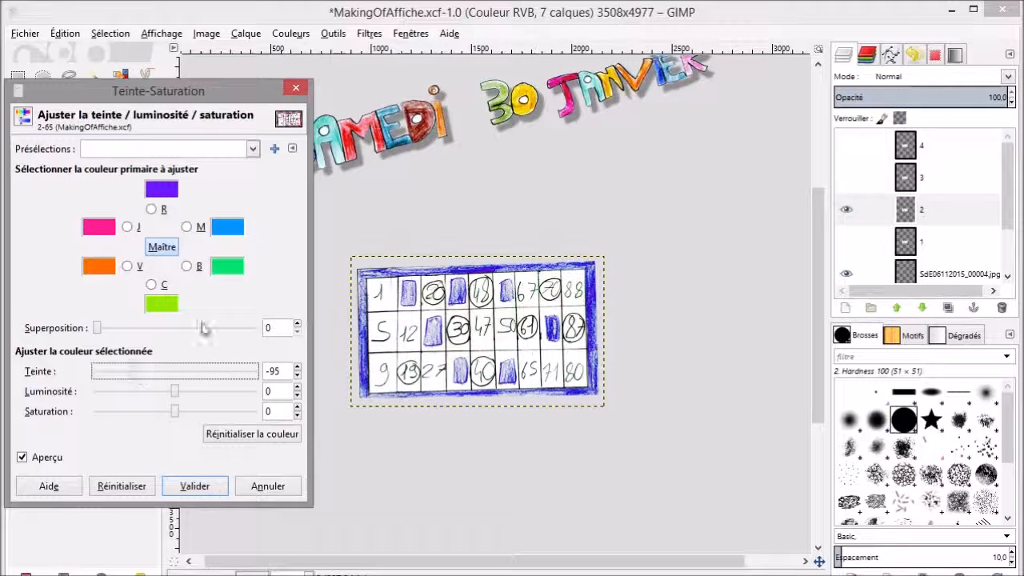
click(195, 487)
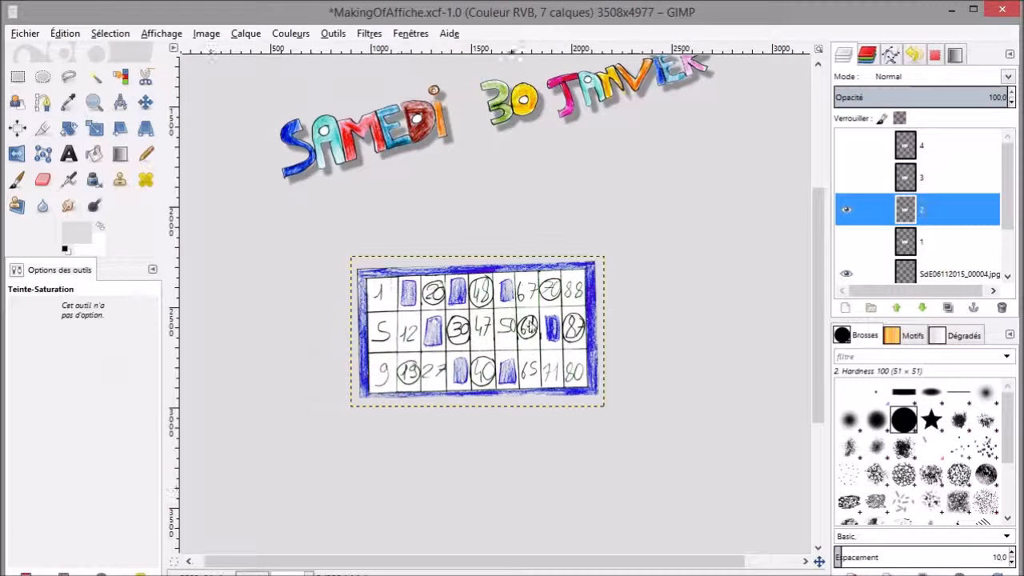
Hide lotto card layer 2 and show layer 3.
click(846, 210)
click(846, 177)
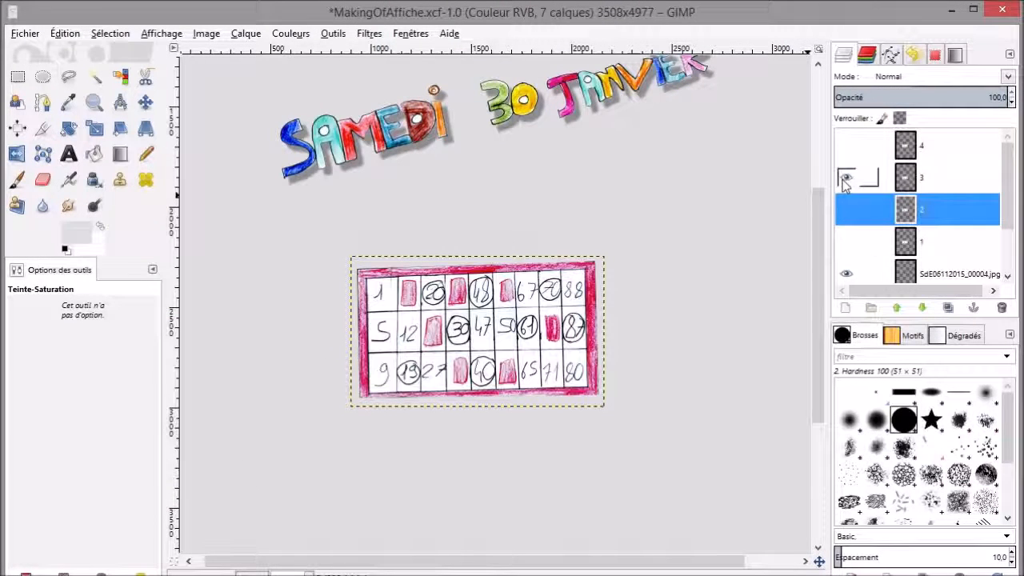
click(291, 33)
click(324, 73)
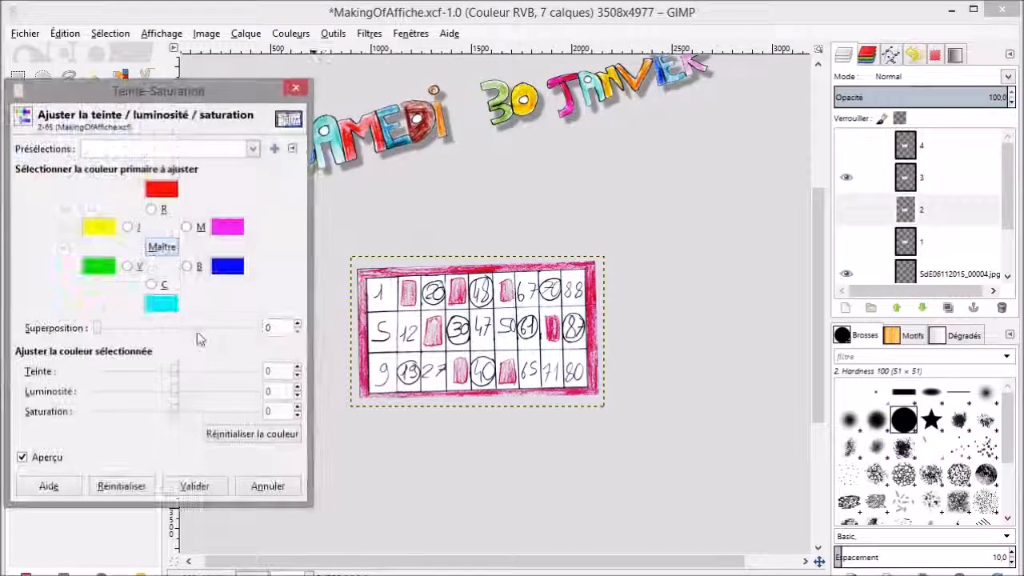
drag(180, 372, 220, 375)
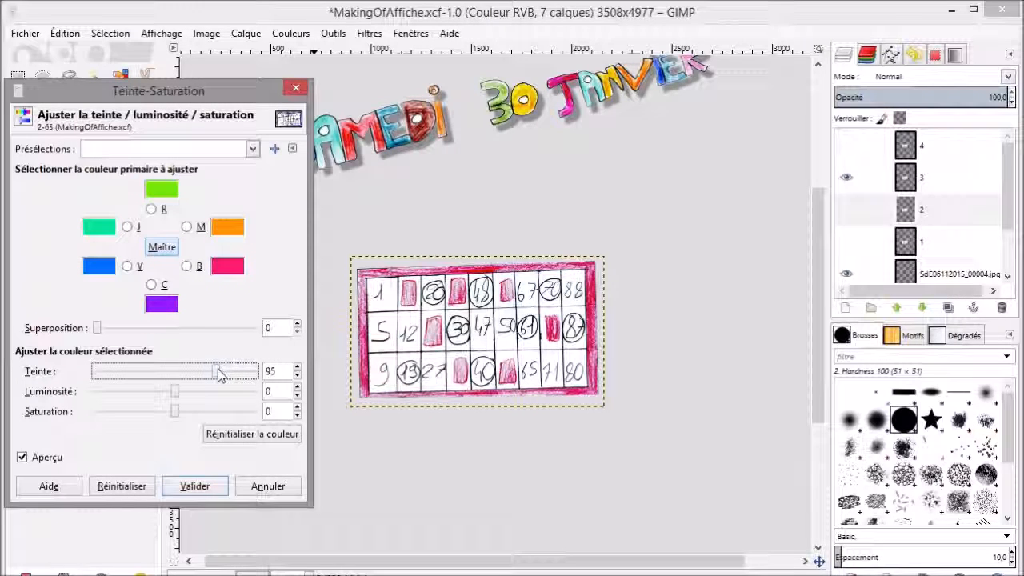
click(264, 488)
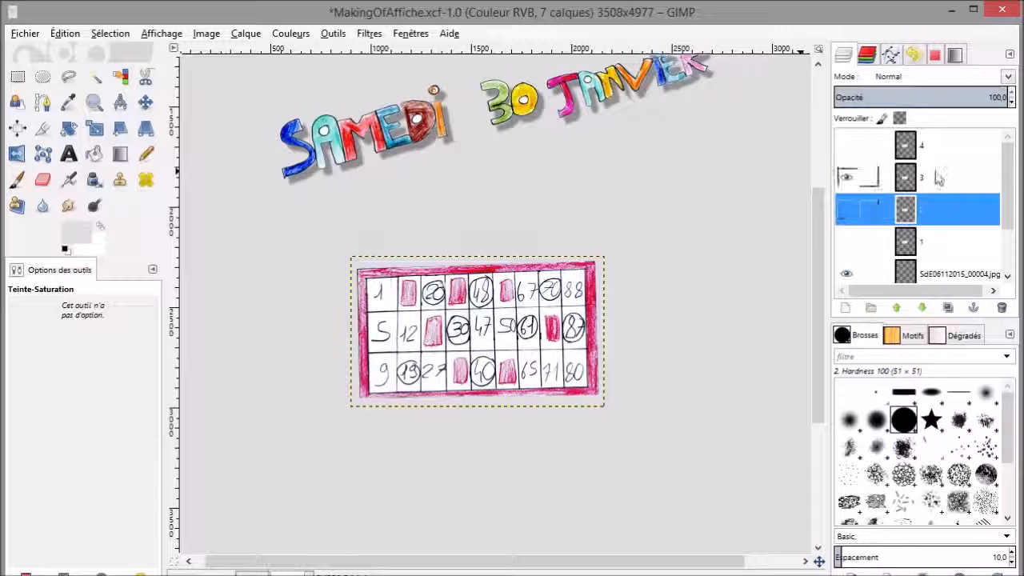
Make lotto card layer 3 active and recolour it green with a positive Hue-Saturation hue shift.
click(868, 176)
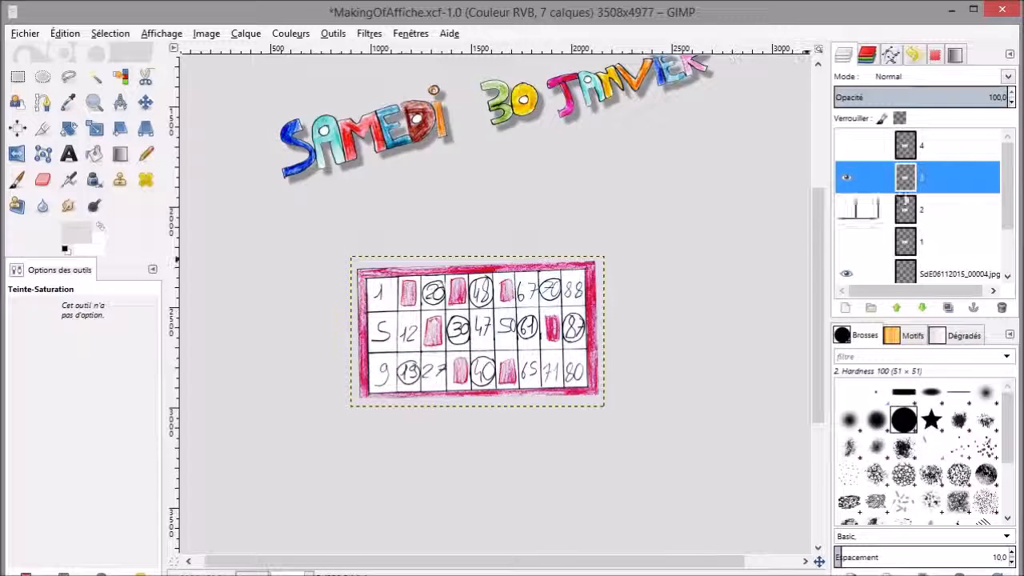
click(290, 33)
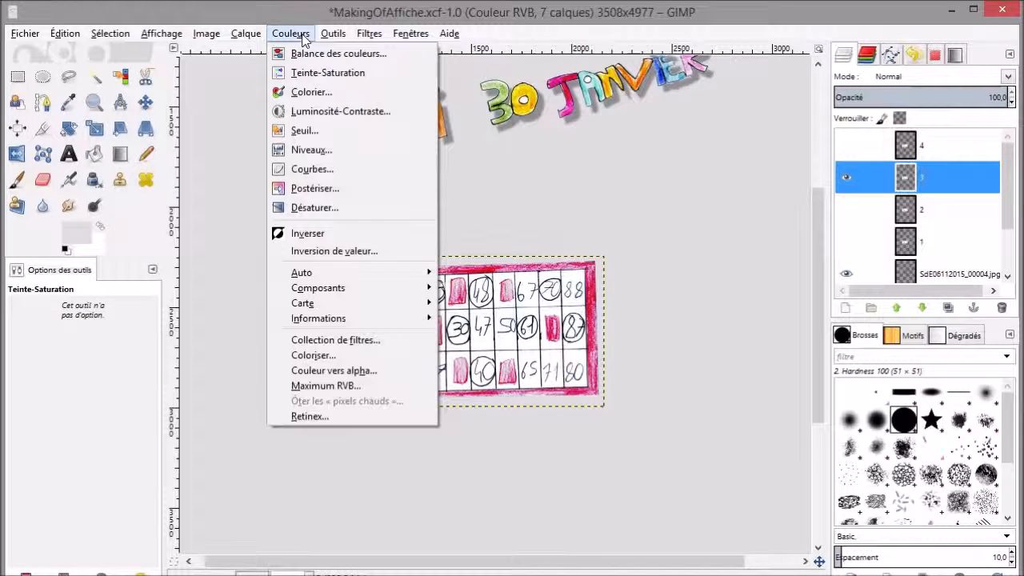
click(328, 73)
drag(173, 371, 248, 373)
click(194, 486)
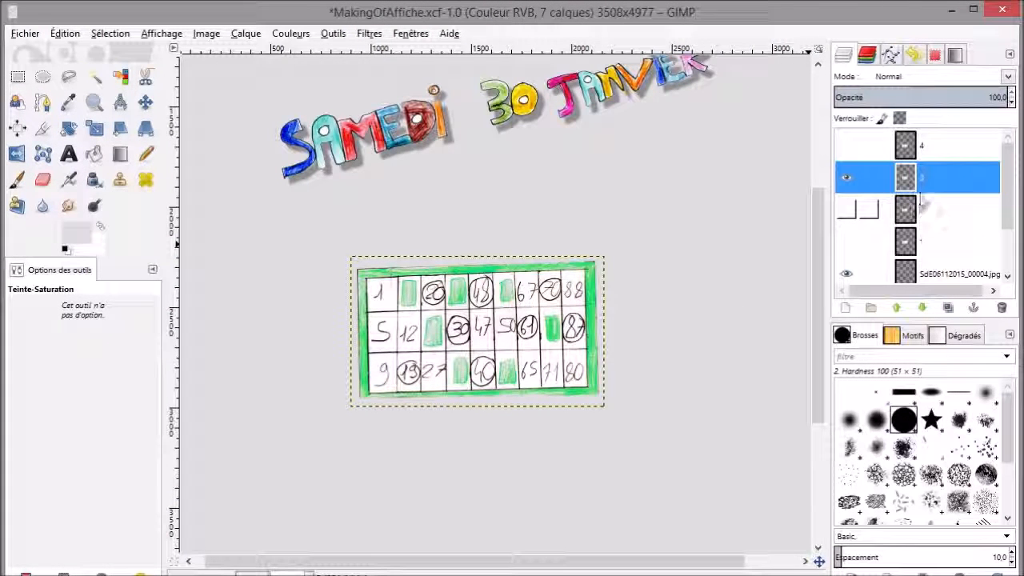
Make lotto card layer 4 active and visible, and hide layer 3.
click(928, 147)
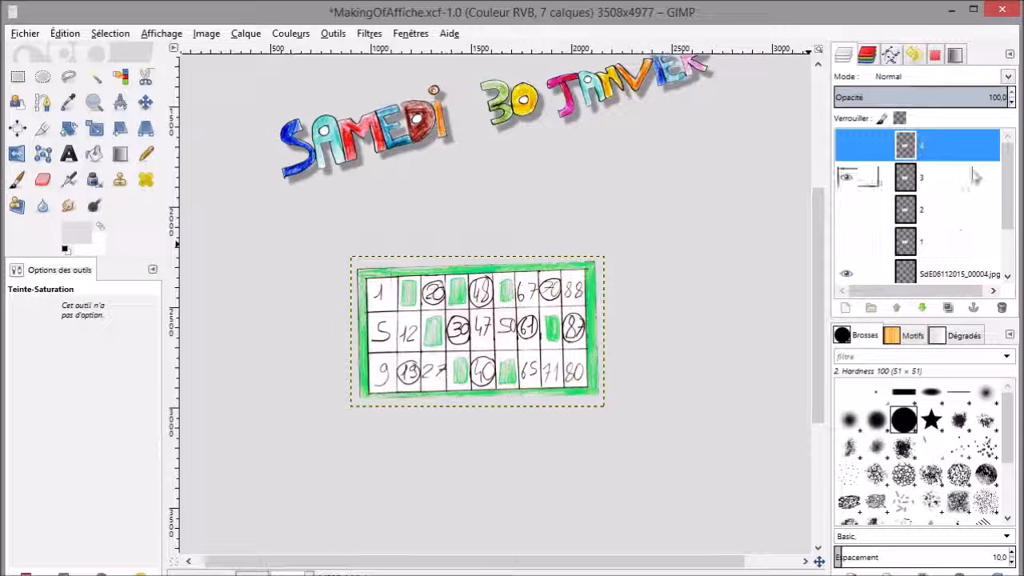
click(846, 145)
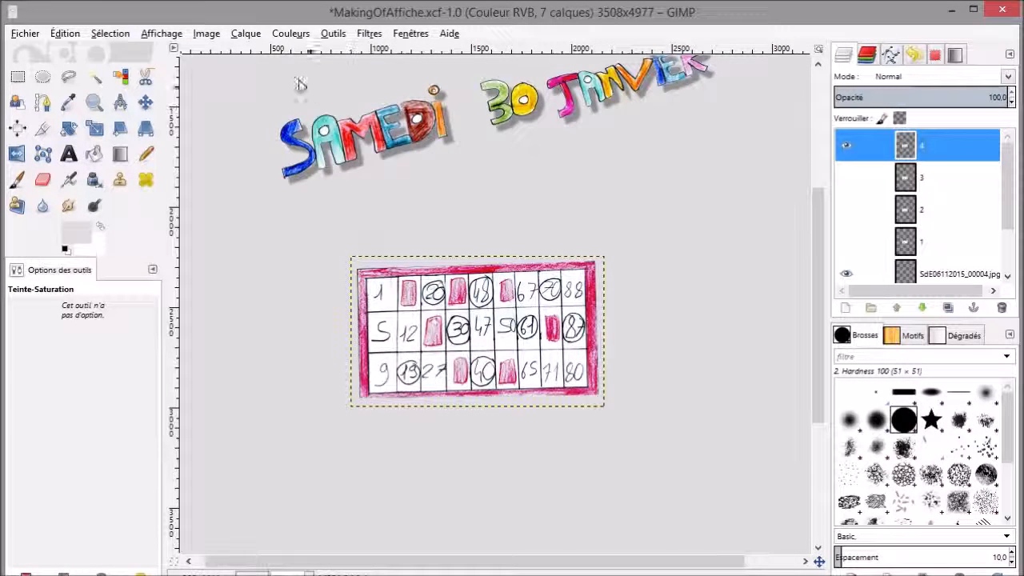
click(290, 33)
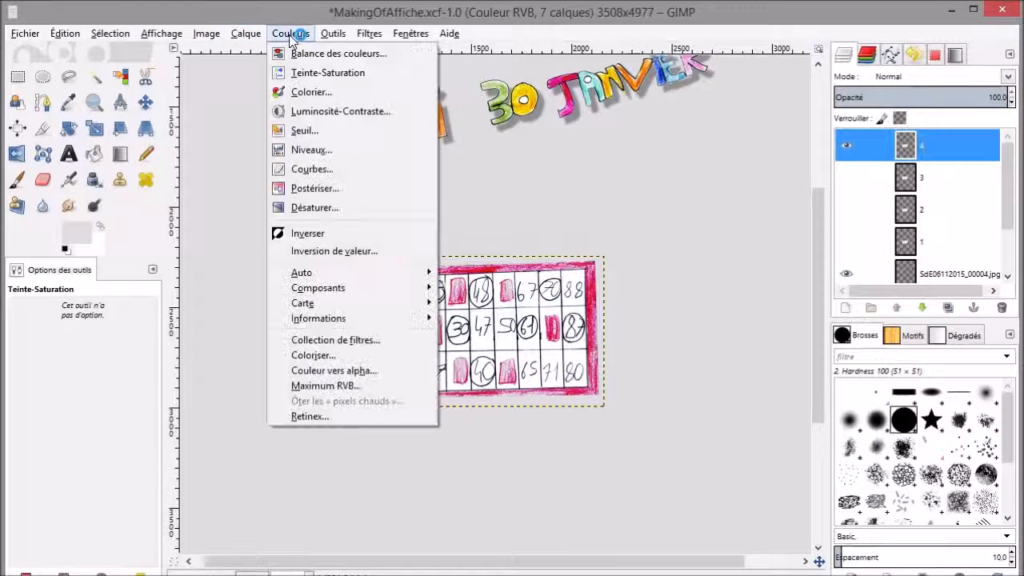
click(348, 74)
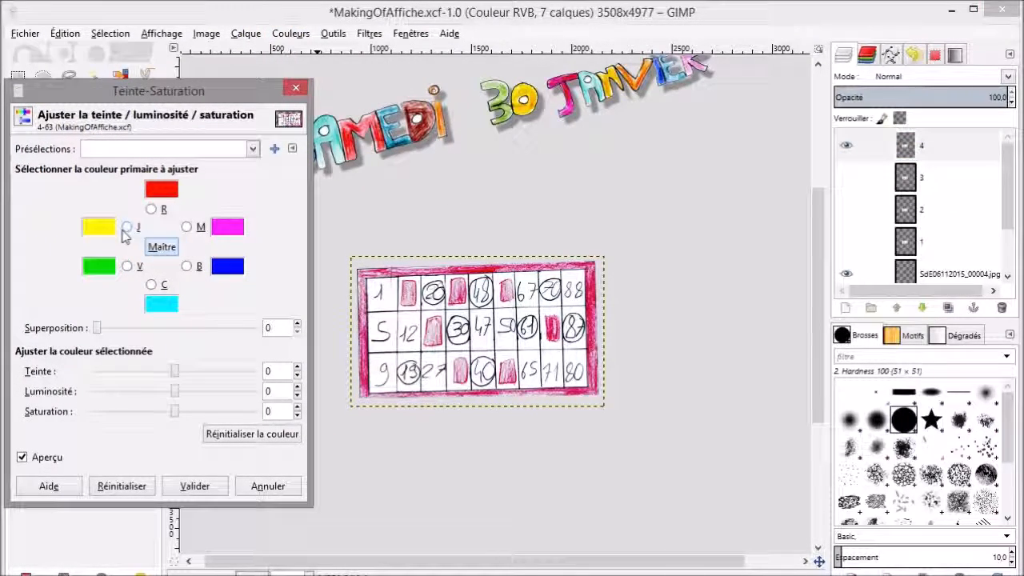
click(126, 228)
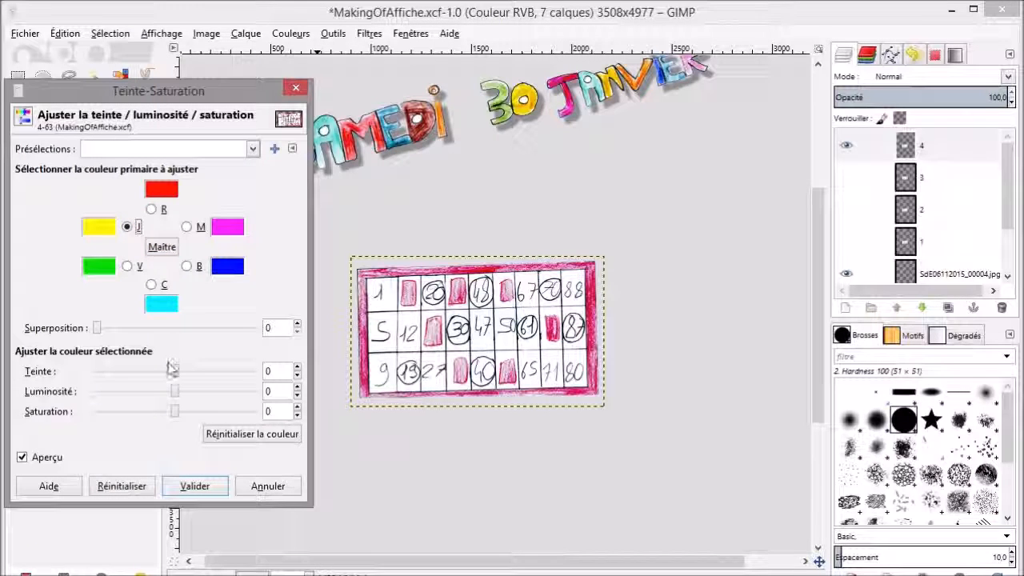
mouse_move(174, 364)
mouse_down()
mouse_move(155, 366)
mouse_move(191, 368)
mouse_up()
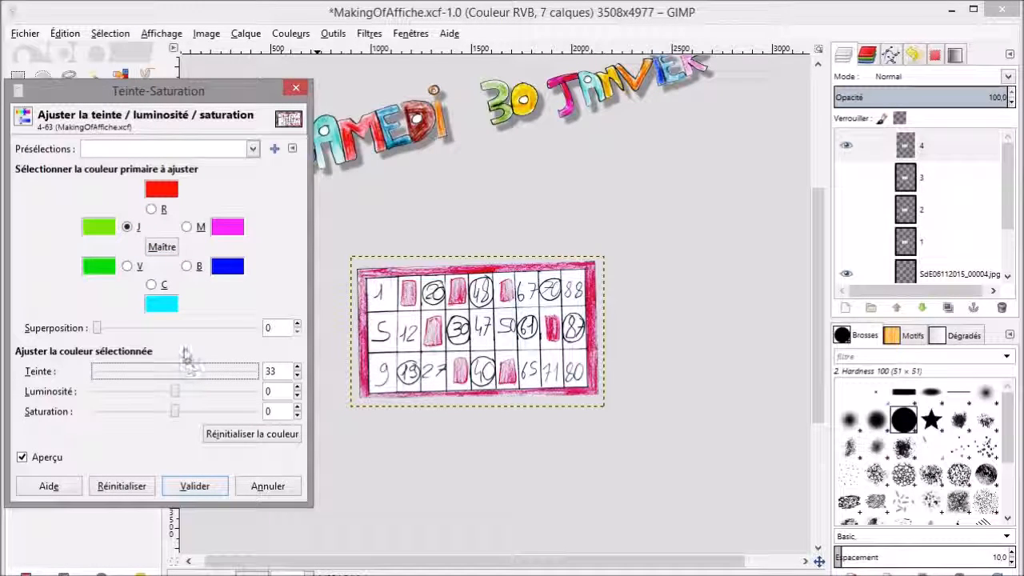
click(269, 487)
Shift the overall hue of lotto card layer 4 to 78 with Hue-Saturation to turn it yellow.
click(291, 33)
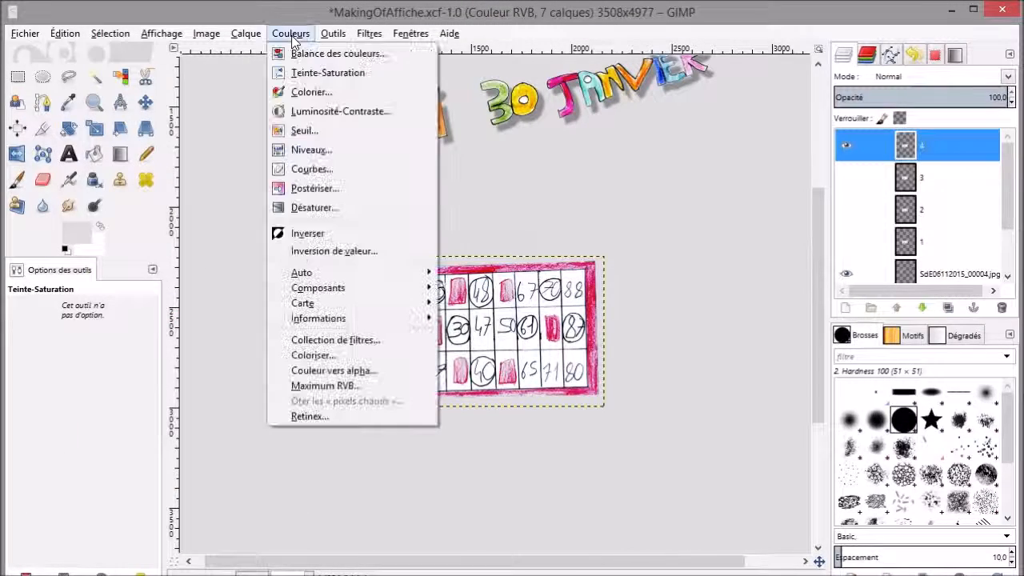
click(328, 72)
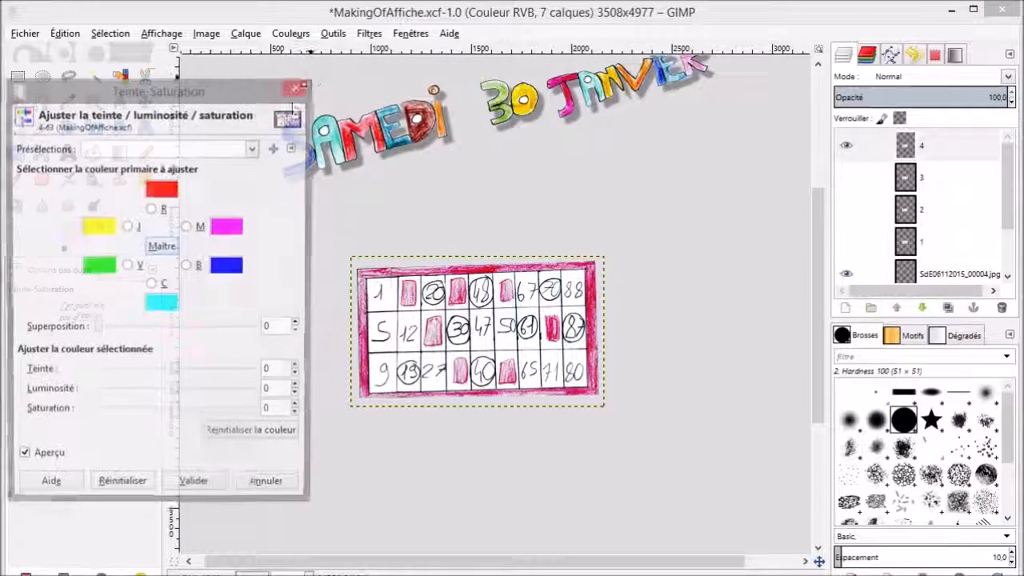
drag(171, 373, 209, 364)
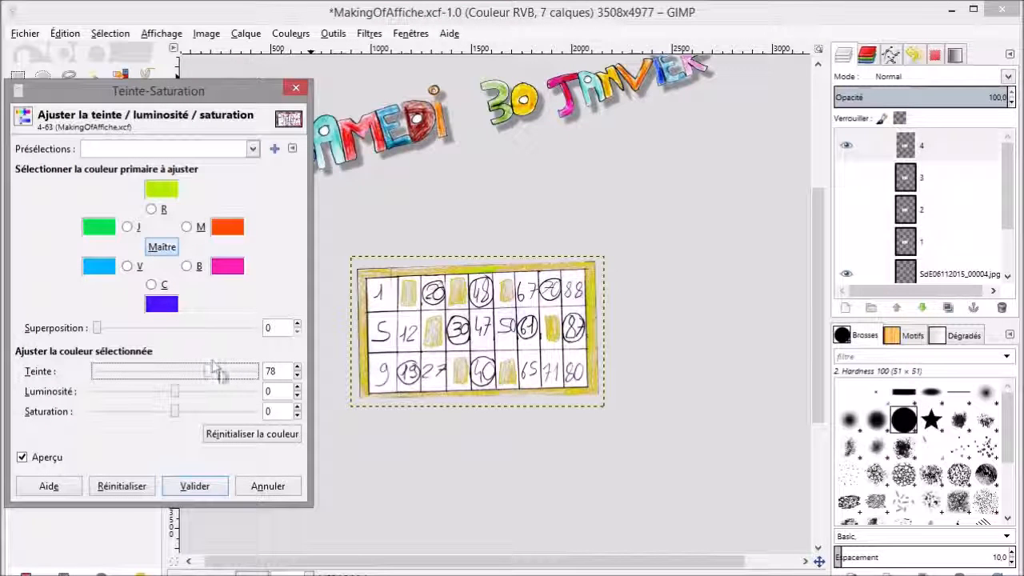
Try a luminosity of 11 on lotto card layer 4, and set it back to 0.
mouse_move(178, 389)
mouse_down()
mouse_move(213, 387)
mouse_move(187, 388)
mouse_up()
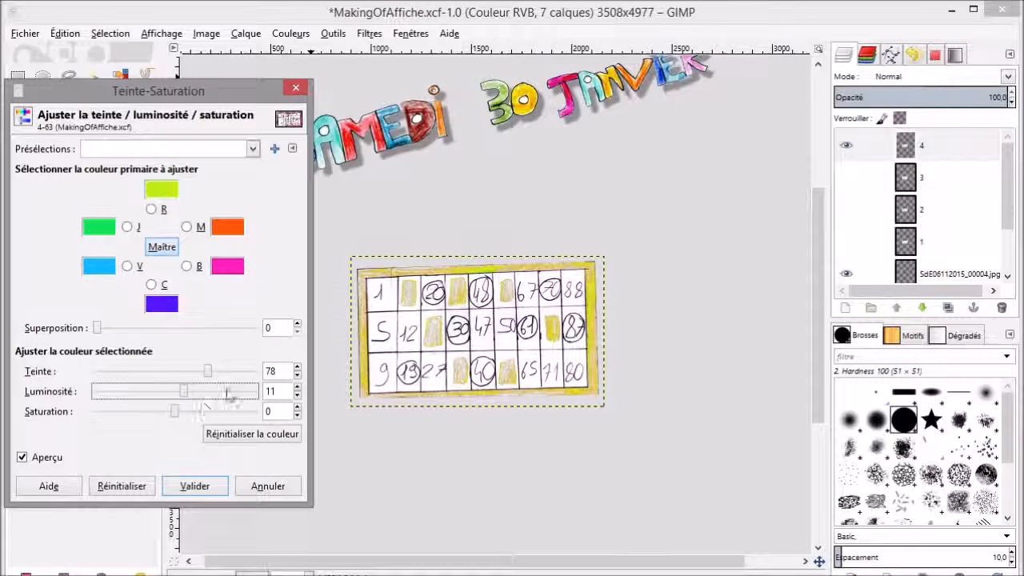
click(281, 391)
drag(281, 391, 250, 392)
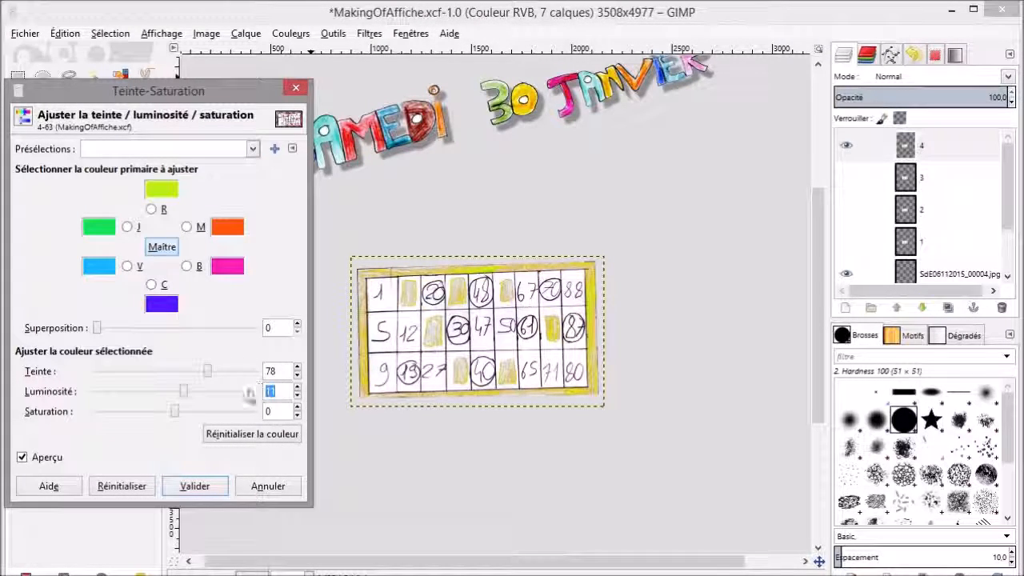
text(0)
key(Return)
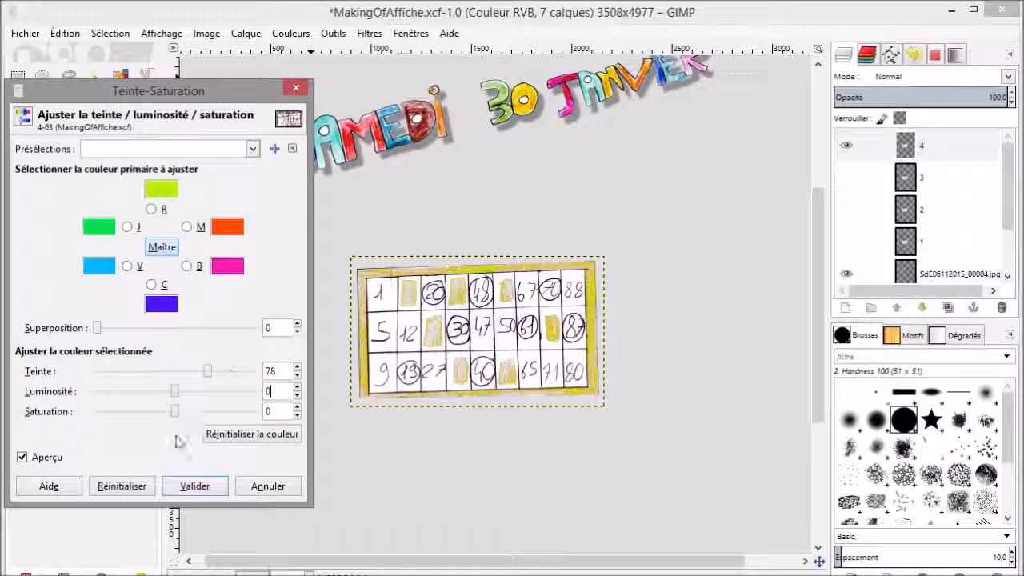
Fine-tune lotto card layer 4 to hue 83 and saturation 0, and apply the adjustment.
drag(176, 411, 236, 408)
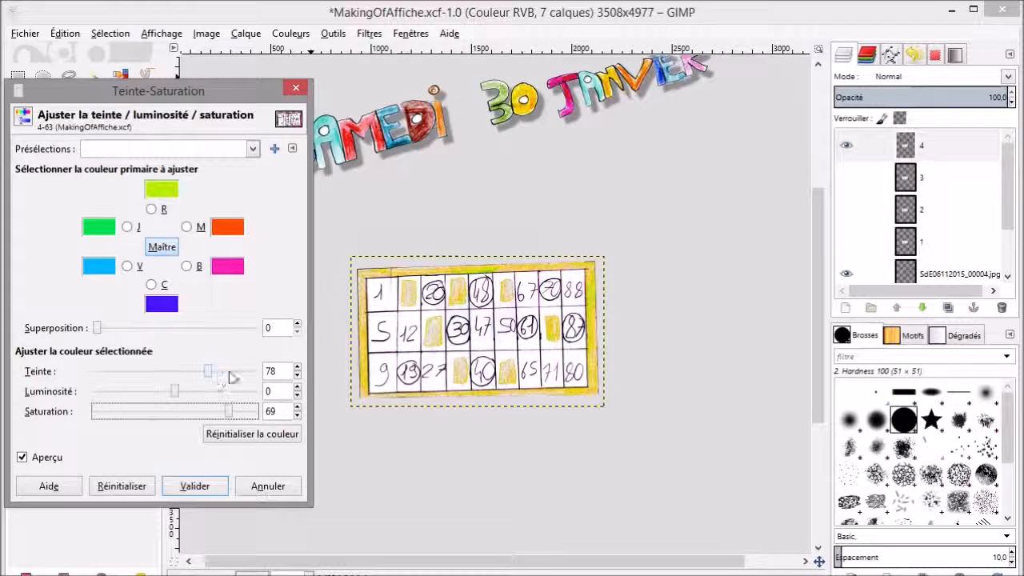
click(297, 376)
double_click(297, 367)
click(297, 368)
click(297, 367)
click(297, 368)
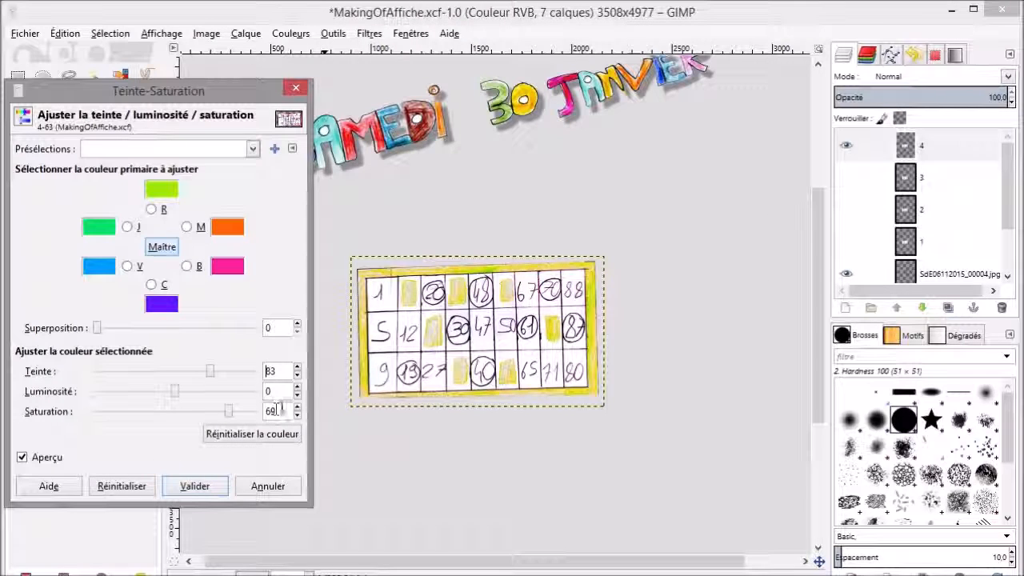
text(0)
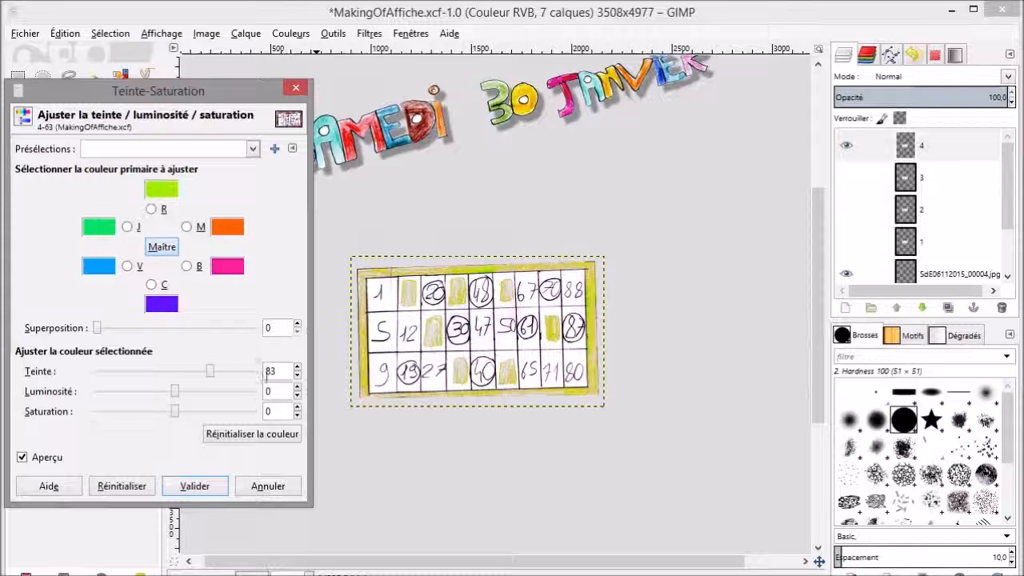
click(195, 489)
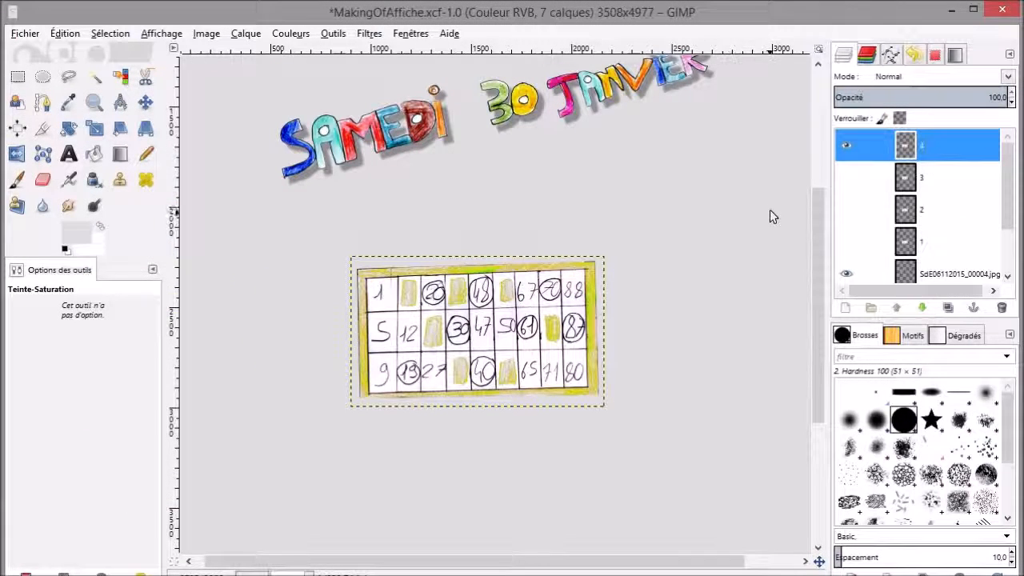
Compare the card colours by showing layers 3, 2 and 1 one at a time, finishing with only layer 2 shown.
click(846, 147)
click(846, 177)
click(847, 178)
click(847, 210)
click(846, 209)
click(846, 242)
click(847, 241)
click(846, 210)
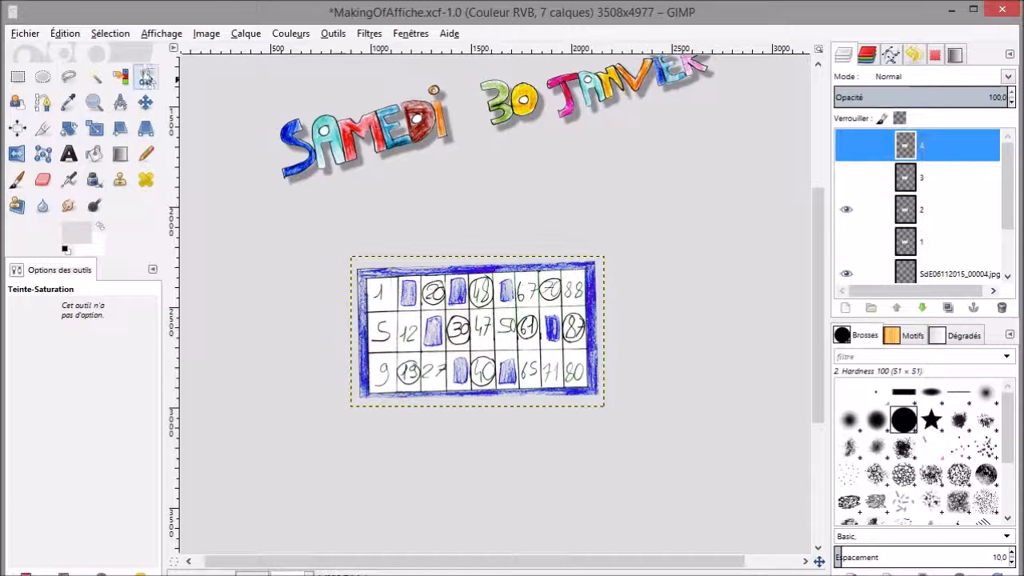
Rotate the yellow lotto card on layer 4 by -22.49 degrees about its centre.
click(69, 130)
drag(583, 357, 598, 313)
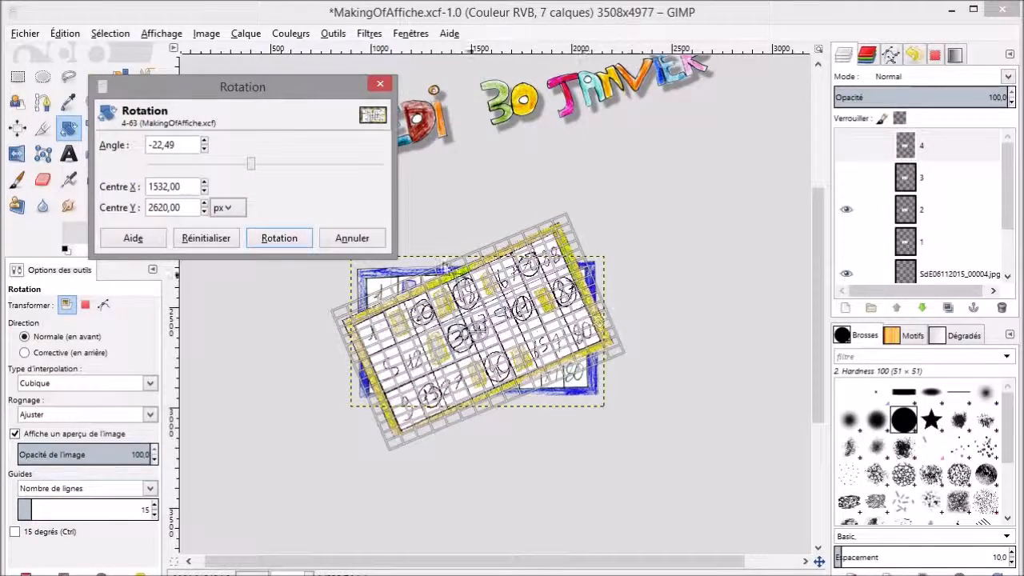
click(270, 238)
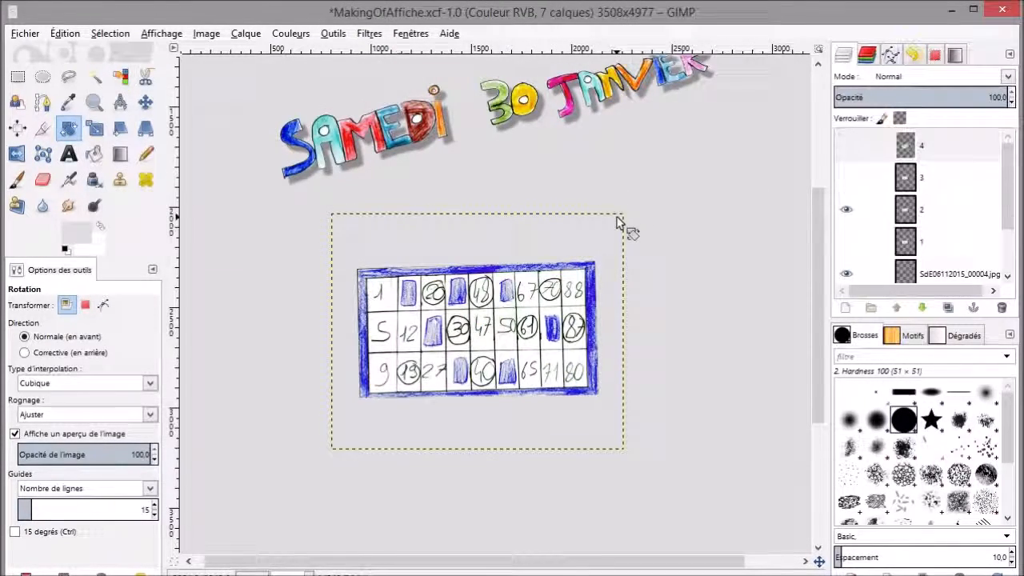
Show all four lotto card layers together.
click(846, 177)
click(848, 144)
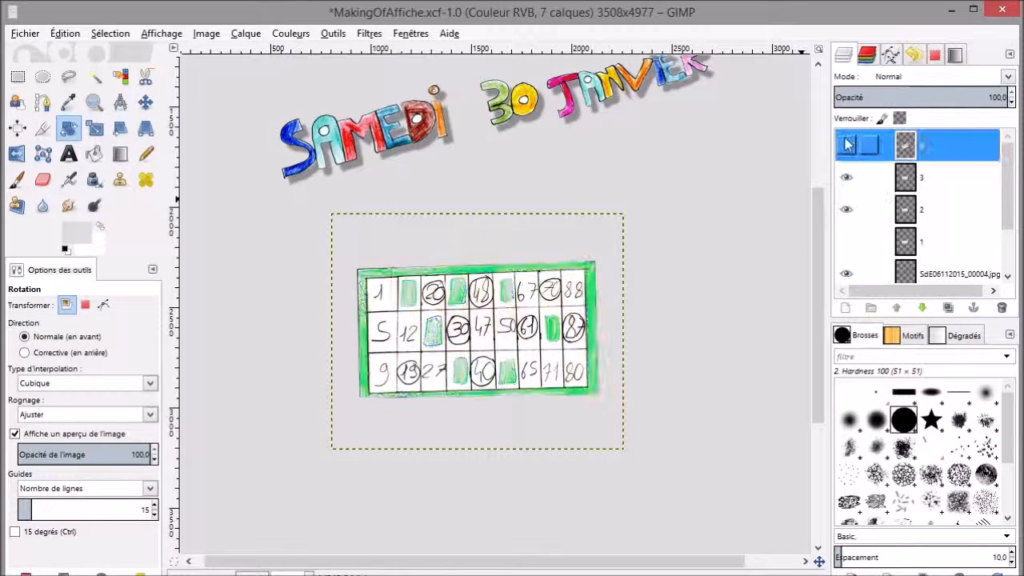
click(848, 144)
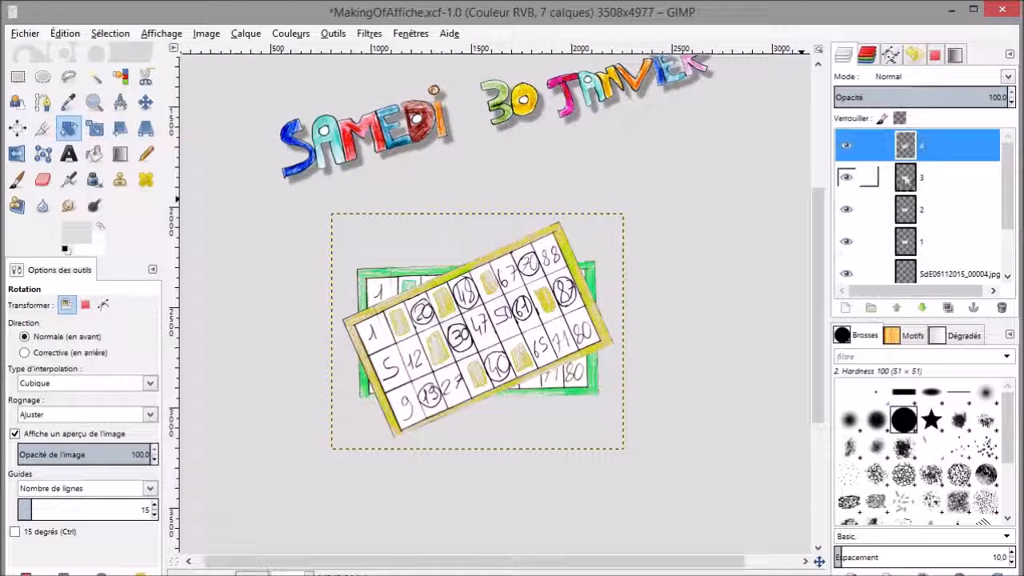
Rotate the green lotto card on layer 3 clockwise so it crosses the yellow card.
click(935, 178)
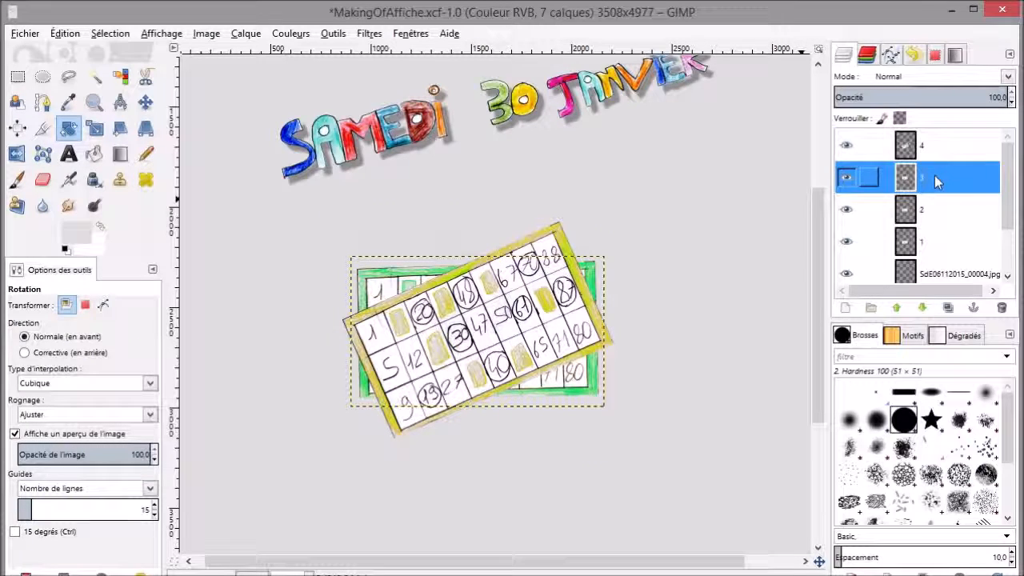
drag(605, 398, 592, 443)
click(296, 238)
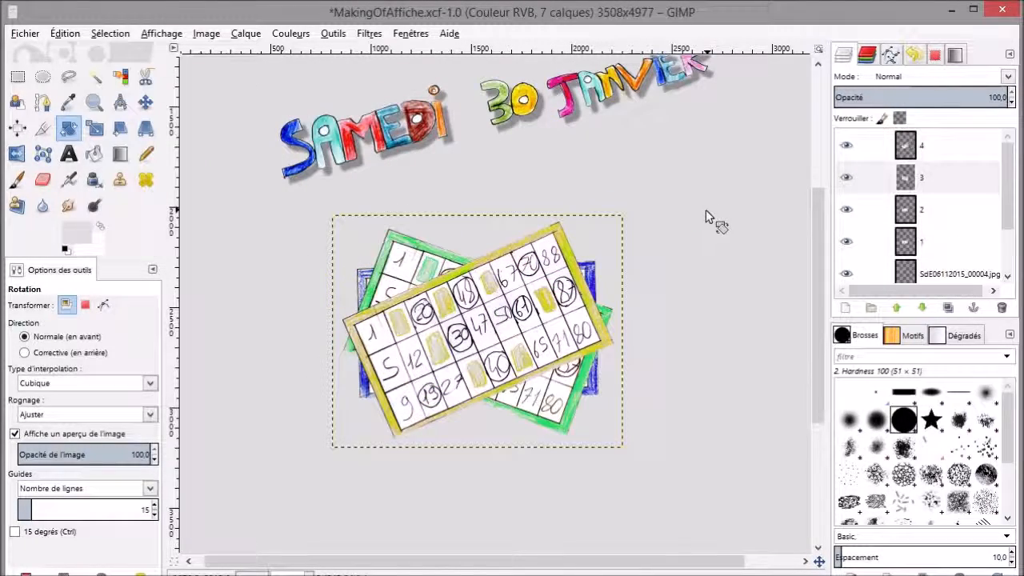
Rotate the blue lotto card on layer 2 by 5.63 degrees about its centre.
click(933, 216)
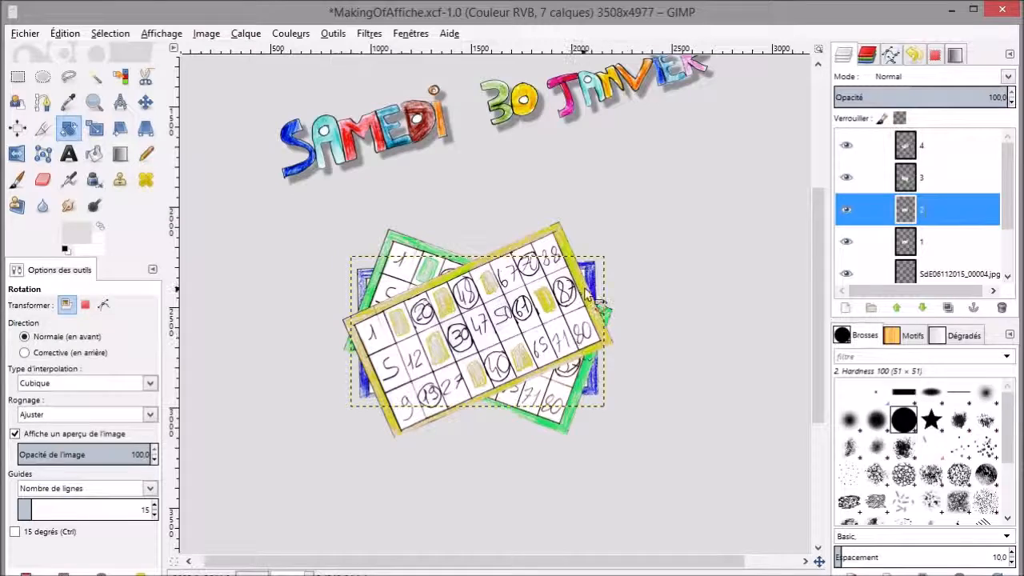
drag(598, 392, 600, 398)
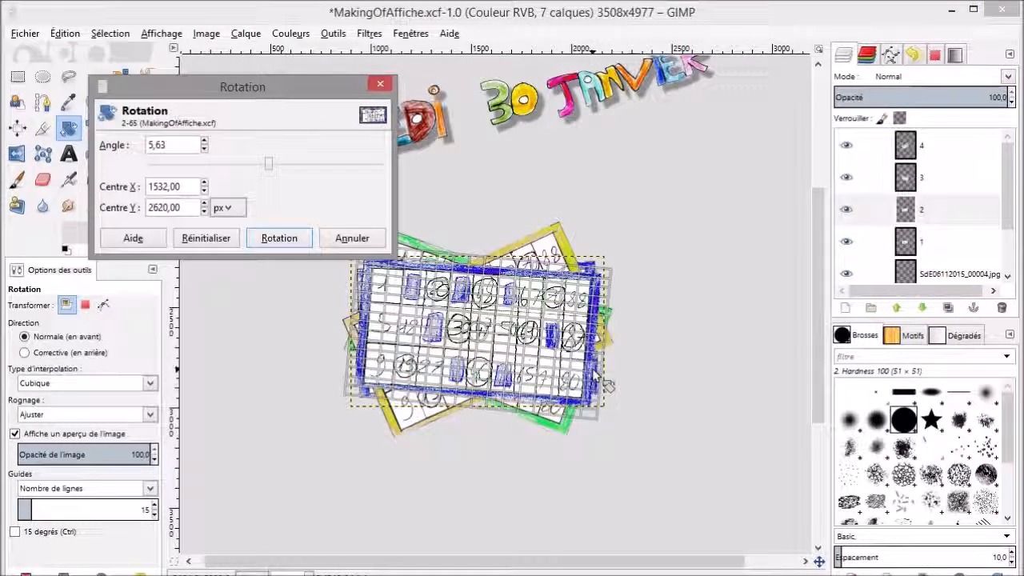
click(279, 239)
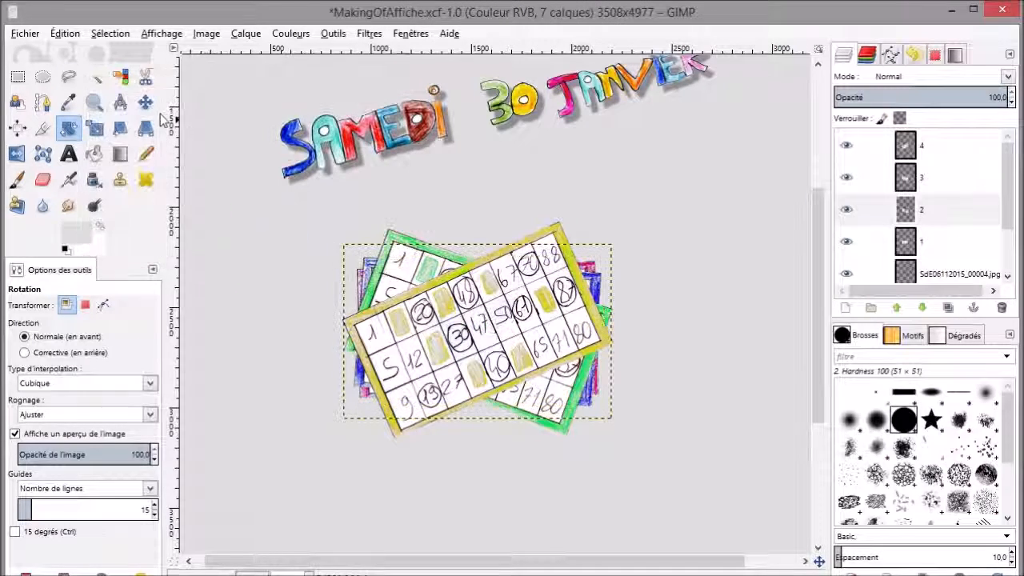
Spread the green, yellow and blue cards apart, and raise the pink card's layer 1 to the top of the stack.
click(145, 101)
drag(566, 393, 597, 359)
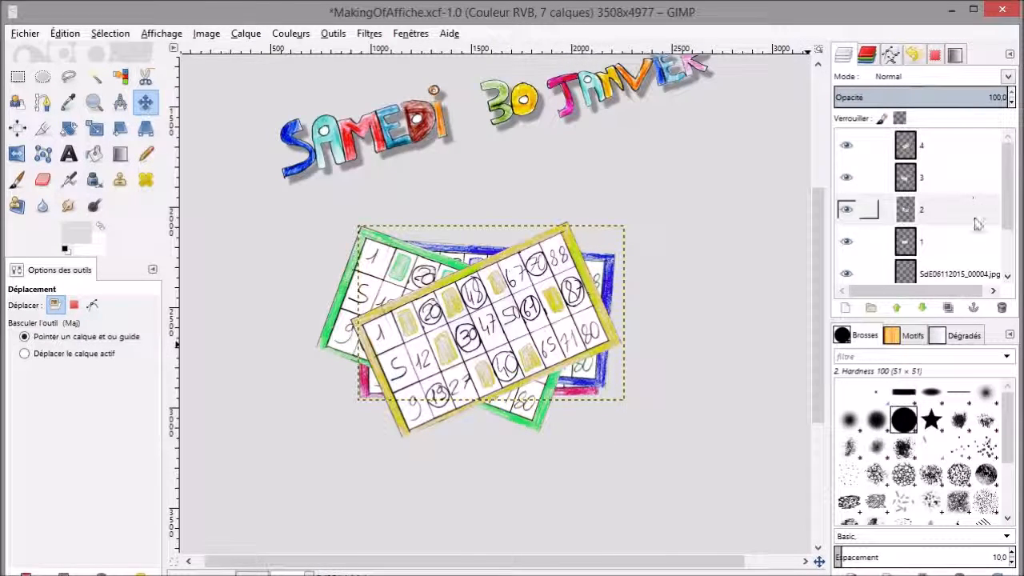
drag(931, 241, 956, 141)
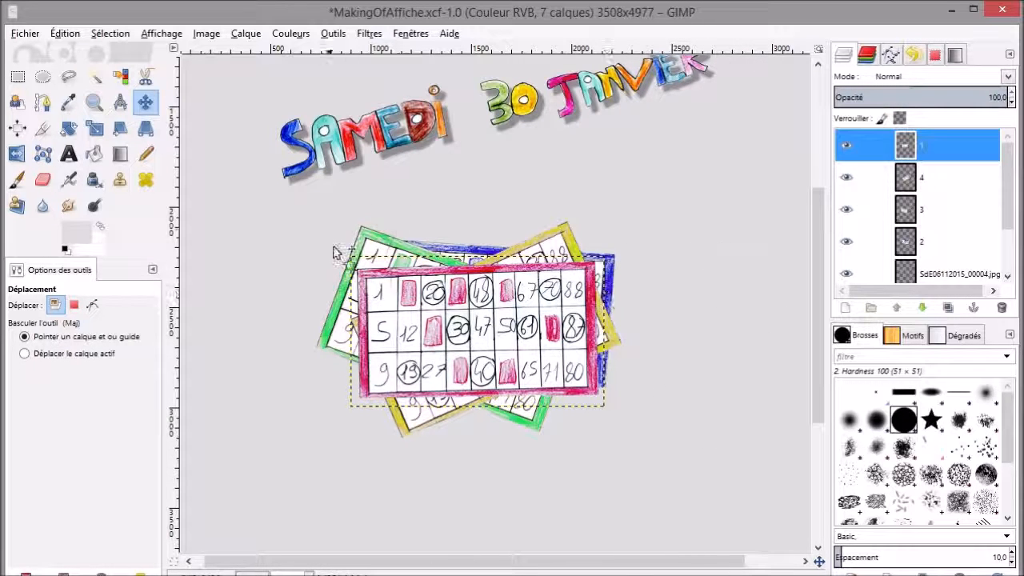
click(374, 251)
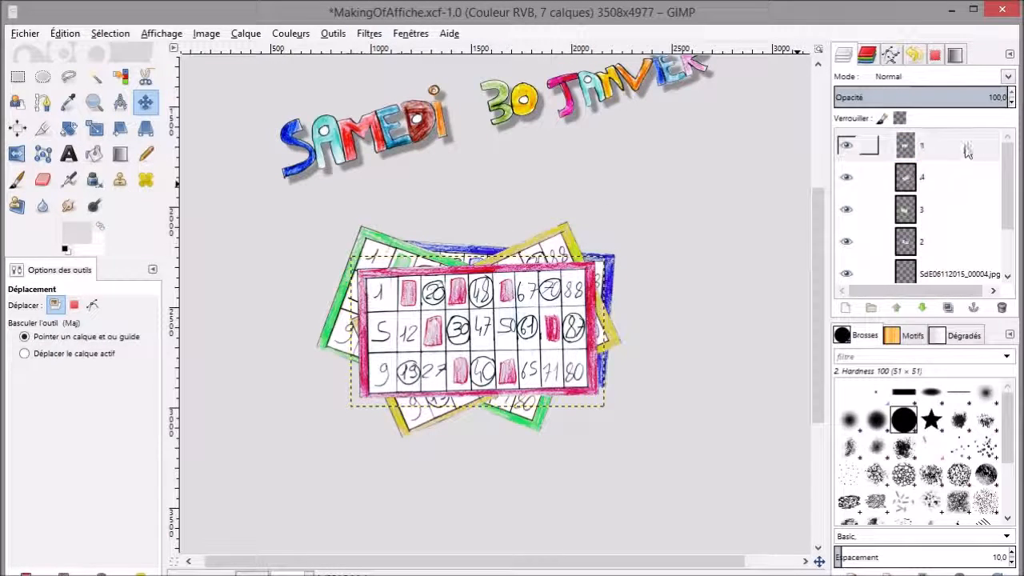
Rotate the green lotto card on layer 3 by 85.35 degrees about its centre.
click(930, 171)
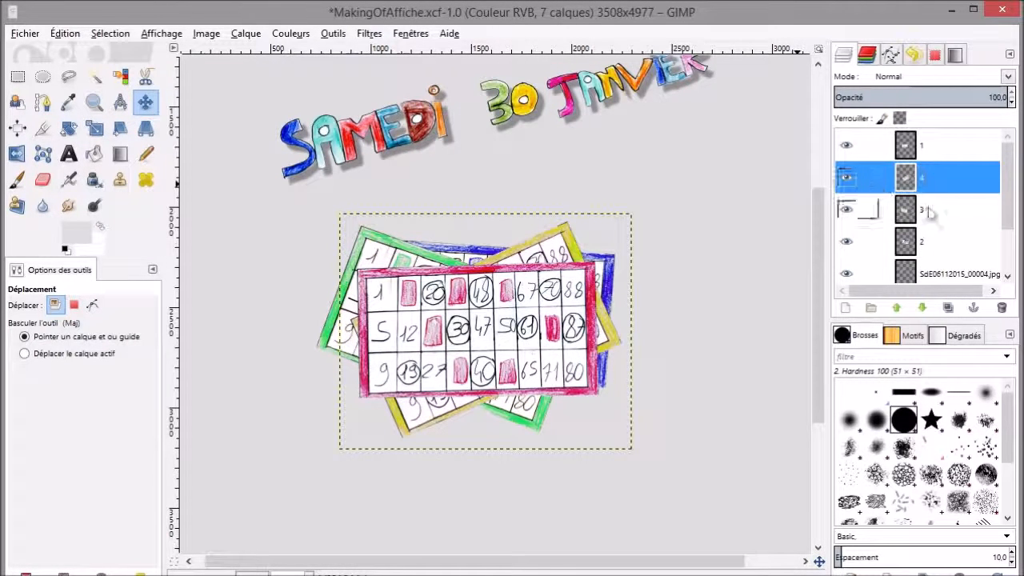
click(930, 210)
click(930, 234)
click(938, 212)
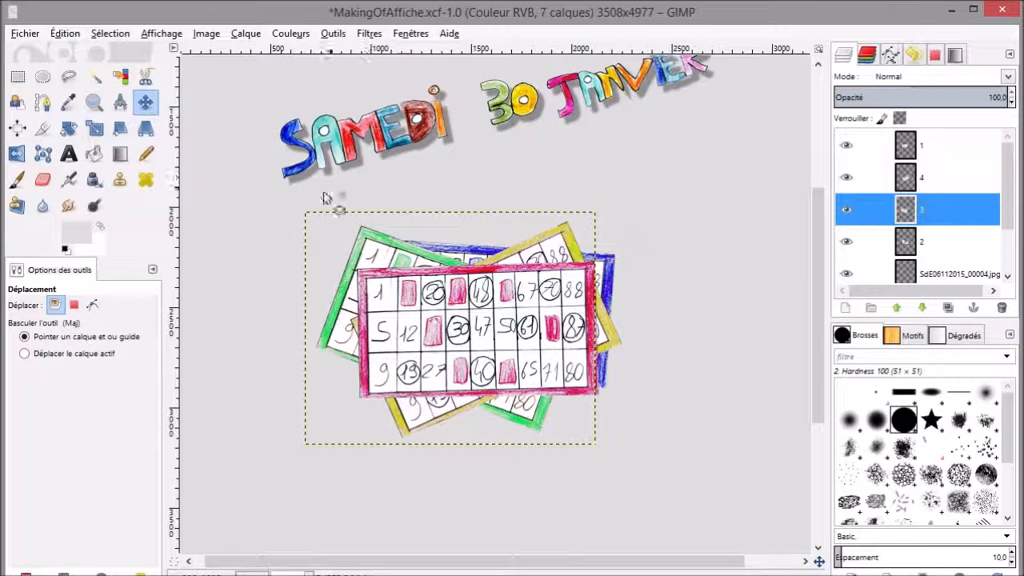
click(68, 128)
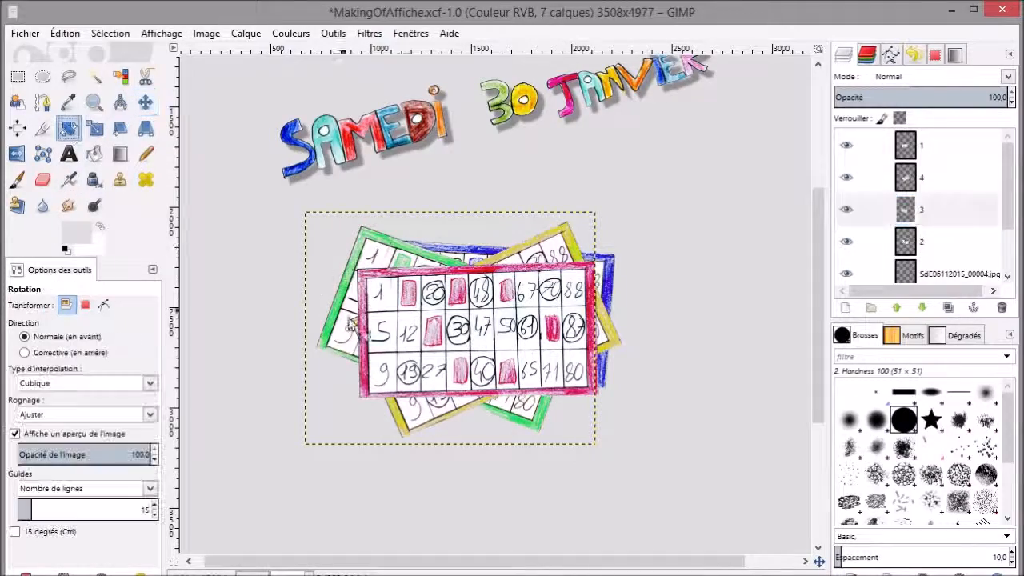
drag(358, 330, 433, 242)
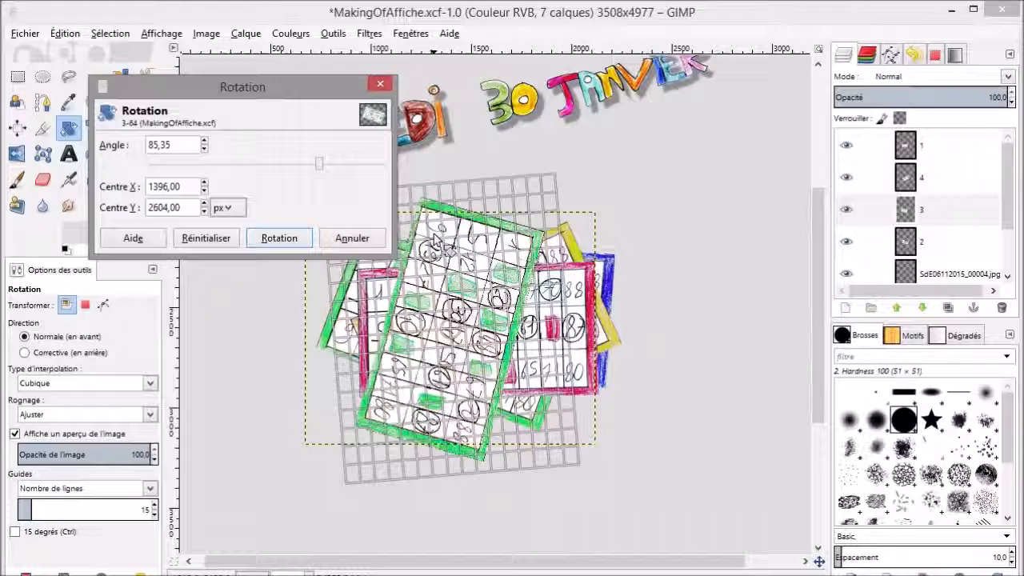
click(279, 237)
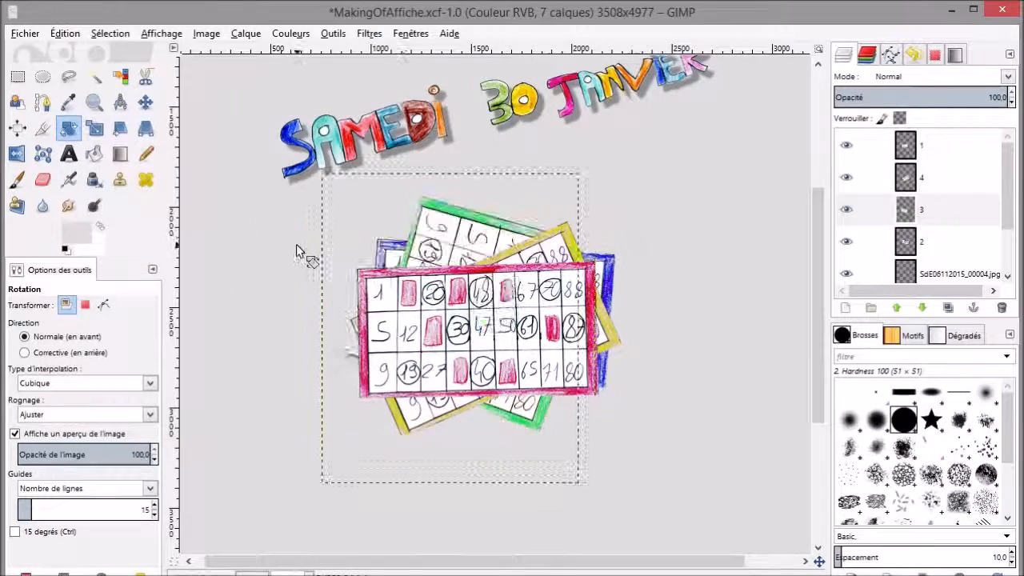
Rotate the green card by -41.60 degrees and move it so it sticks out above and below the pink card.
drag(480, 440, 578, 413)
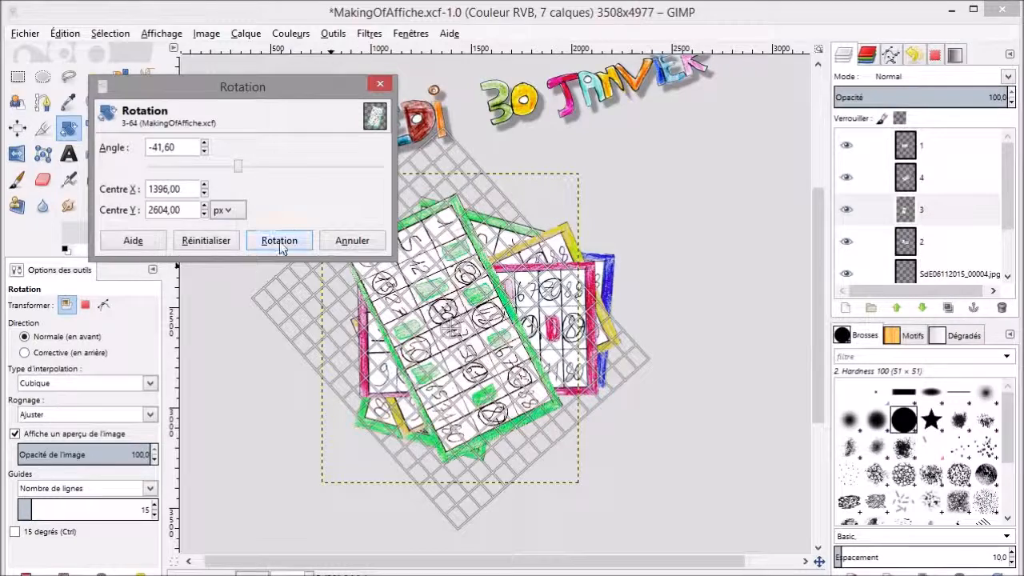
click(279, 241)
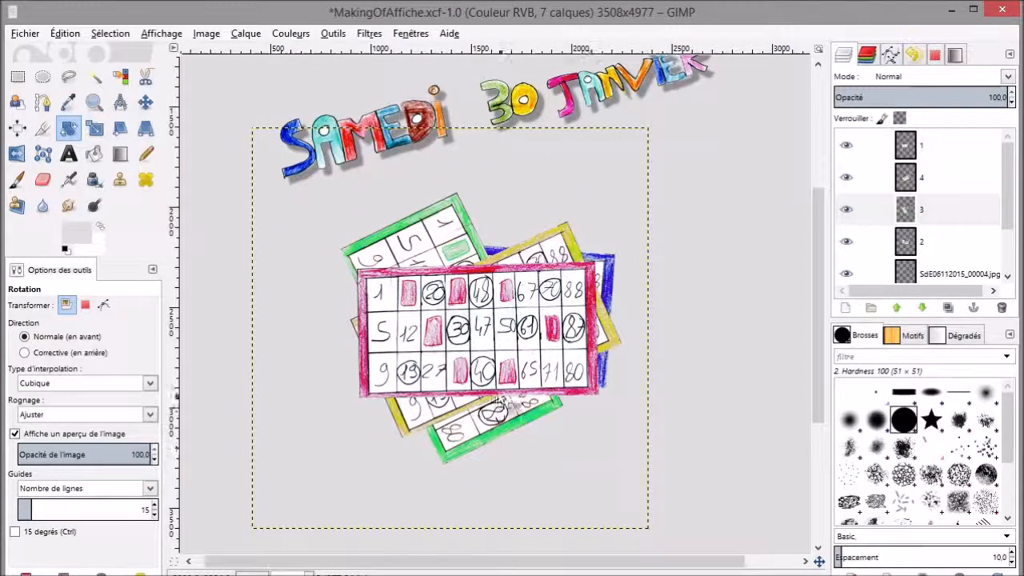
click(144, 102)
drag(481, 417, 537, 413)
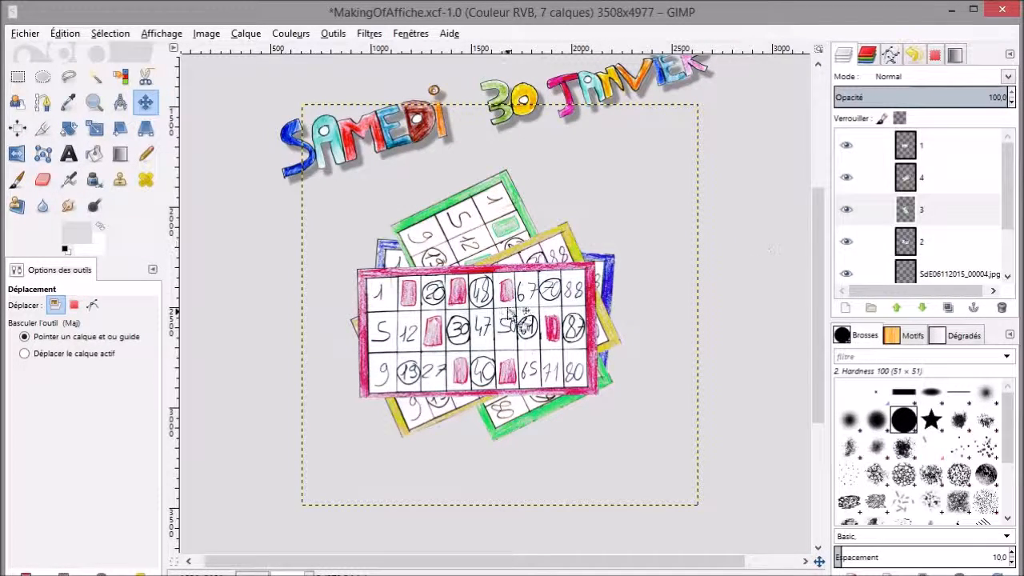
Chain layers 4, 3 and 2 together while keeping layer 1 active.
click(928, 143)
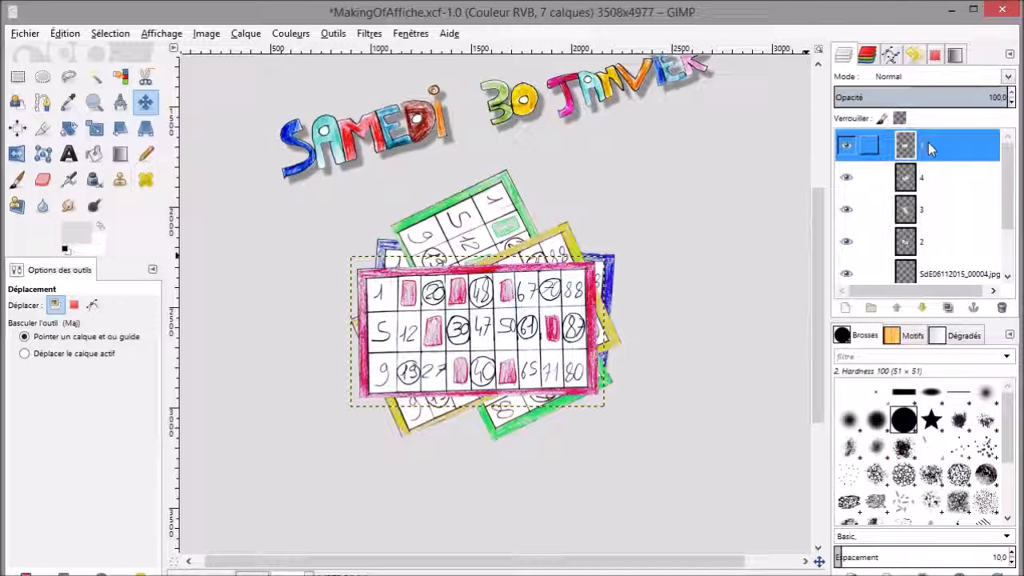
click(868, 176)
click(868, 208)
click(877, 250)
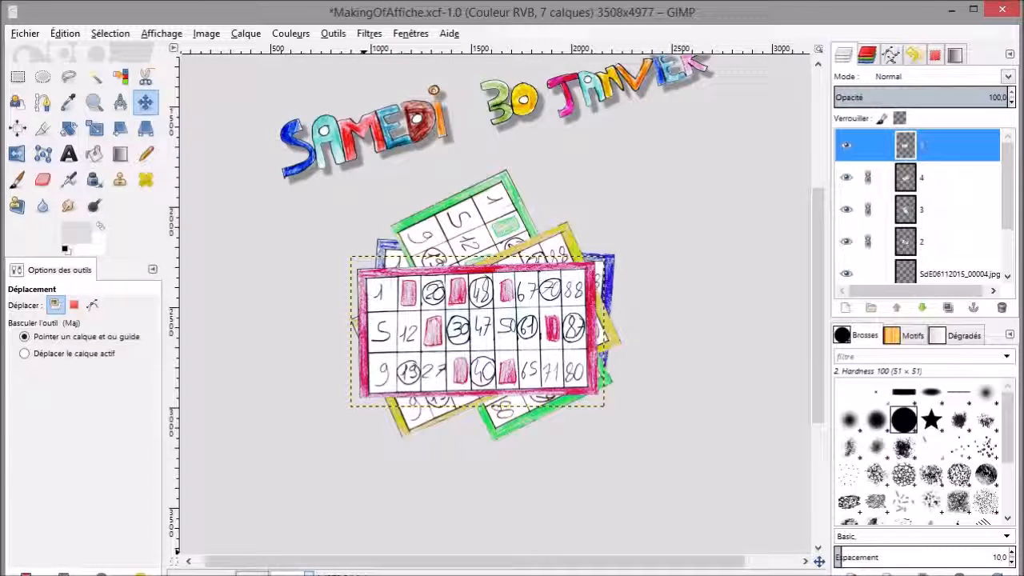
Outline the numbered grid inside the pink card's border with a free selection and delete its contents.
click(287, 539)
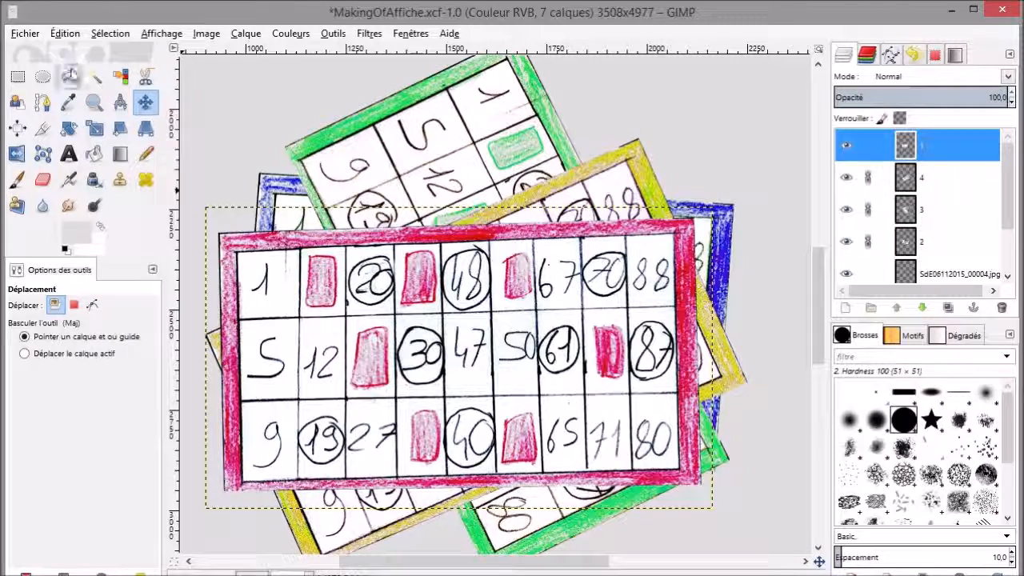
click(69, 76)
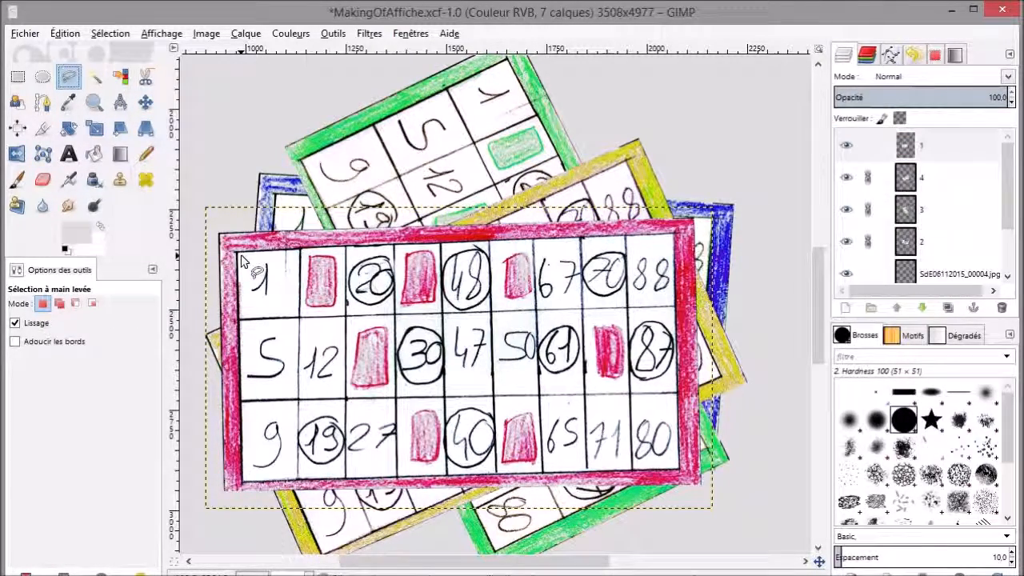
click(668, 240)
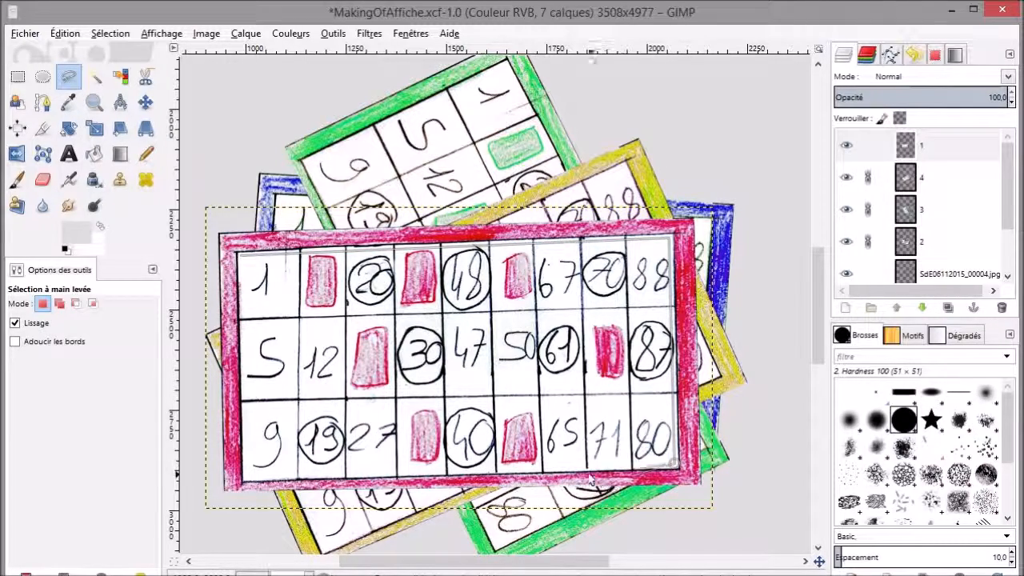
click(246, 475)
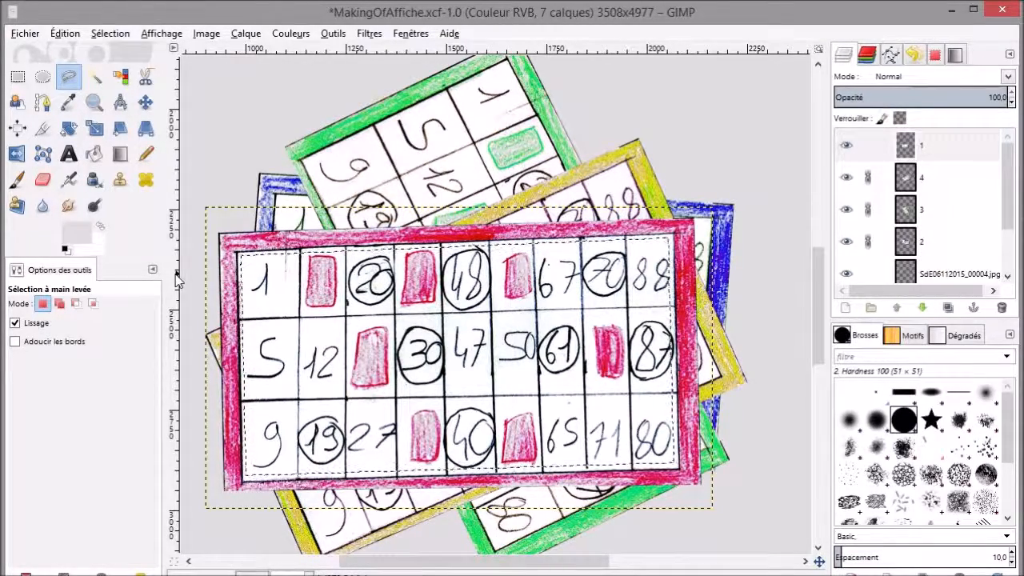
key(Delete)
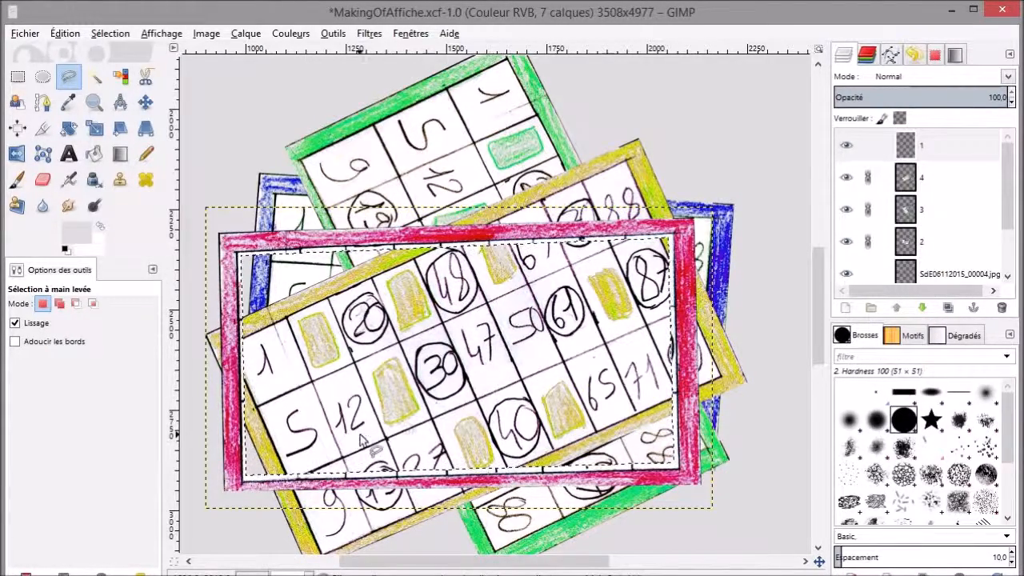
Set the foreground colour to the near-white fbffff sampled from the white of a lotto card.
scroll(504, 448, down, 2)
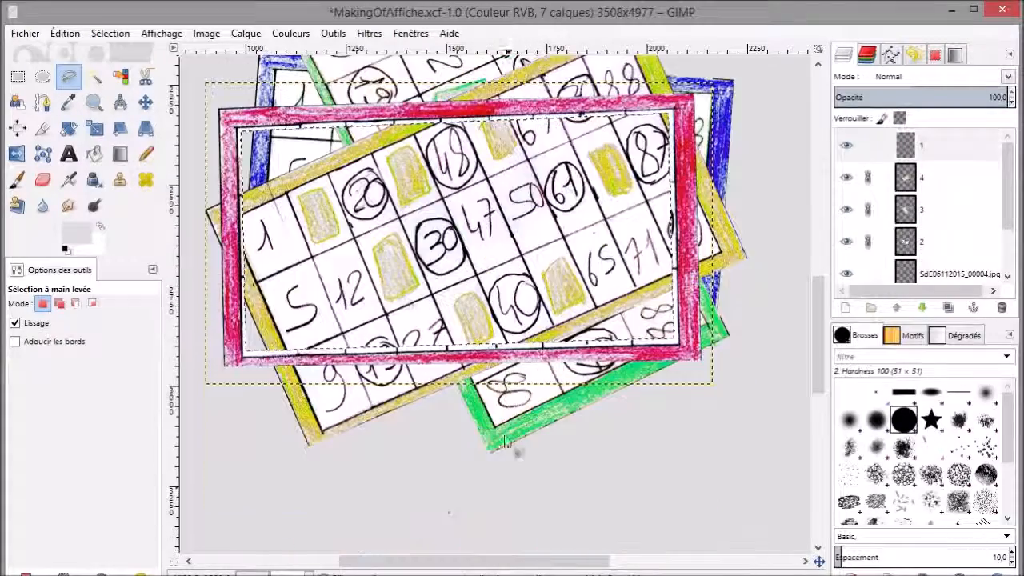
scroll(457, 454, up, 2)
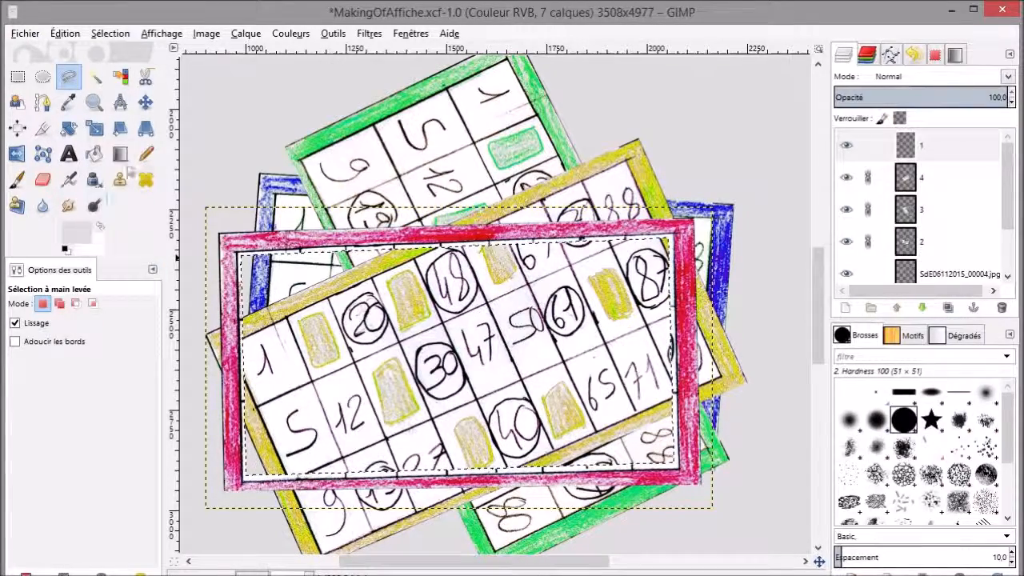
click(76, 232)
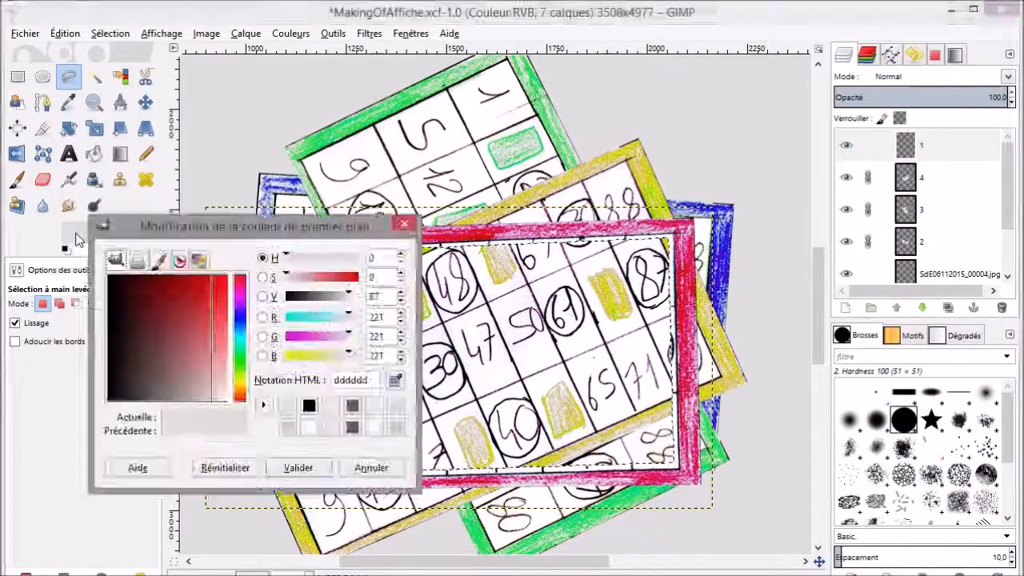
click(394, 382)
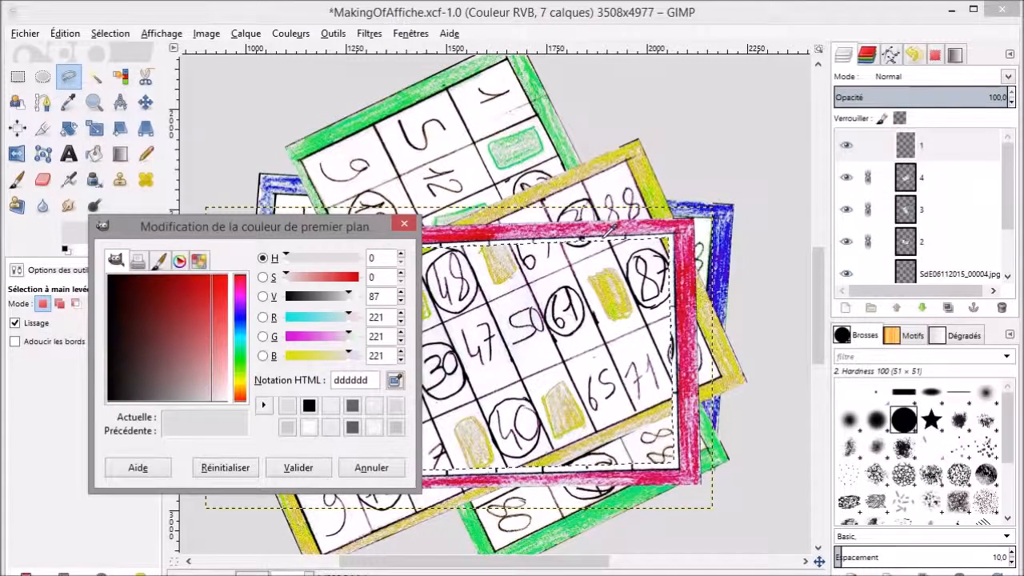
click(606, 246)
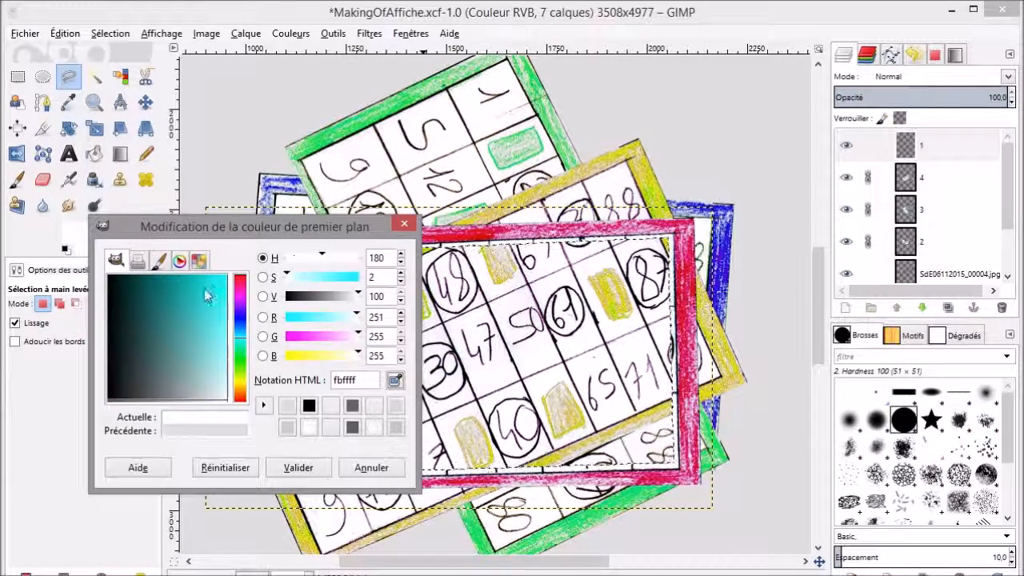
click(311, 469)
Fill the emptied interior of the pink card with the foreground colour and clear the selection.
click(93, 153)
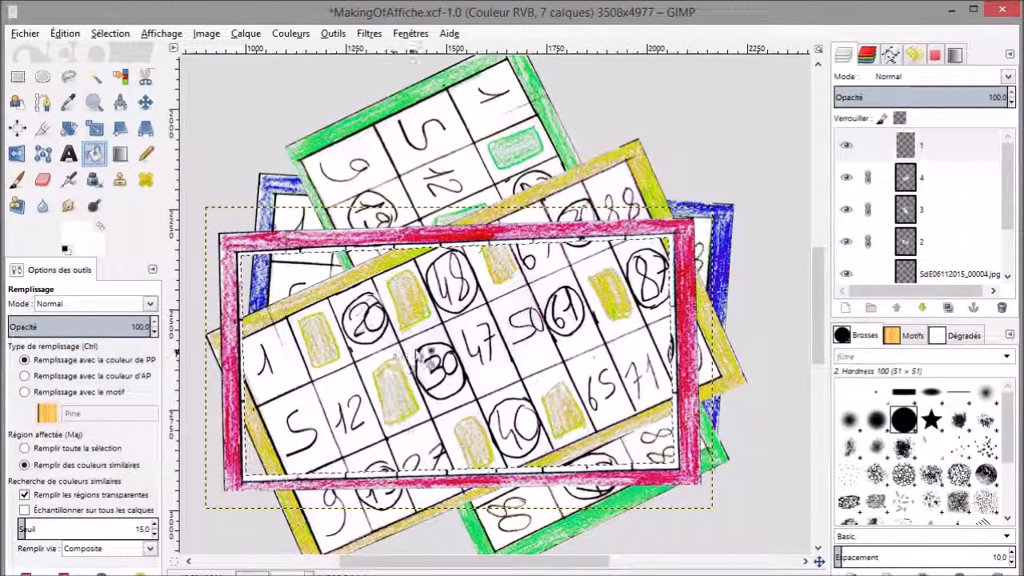
click(460, 348)
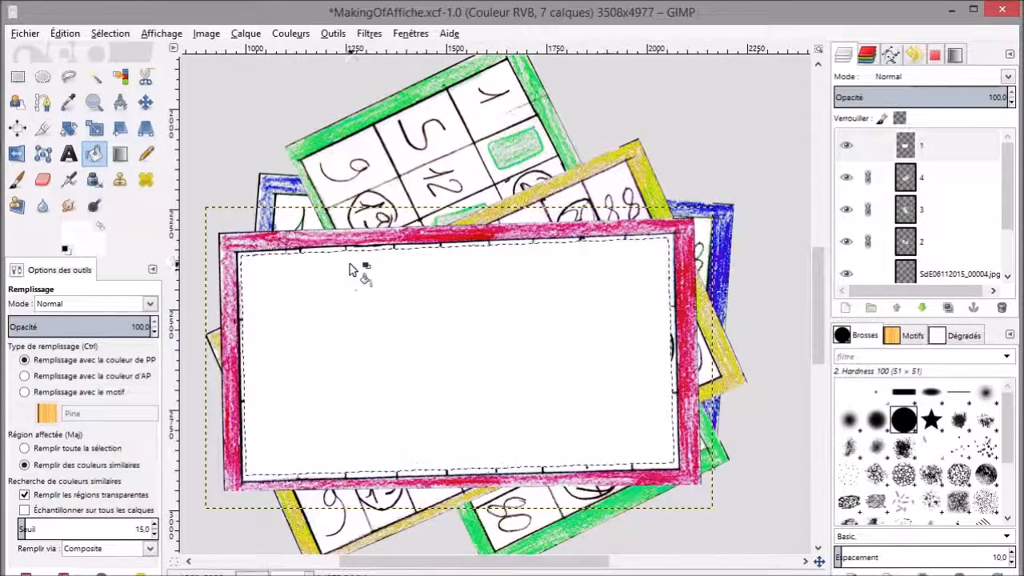
click(109, 32)
click(128, 72)
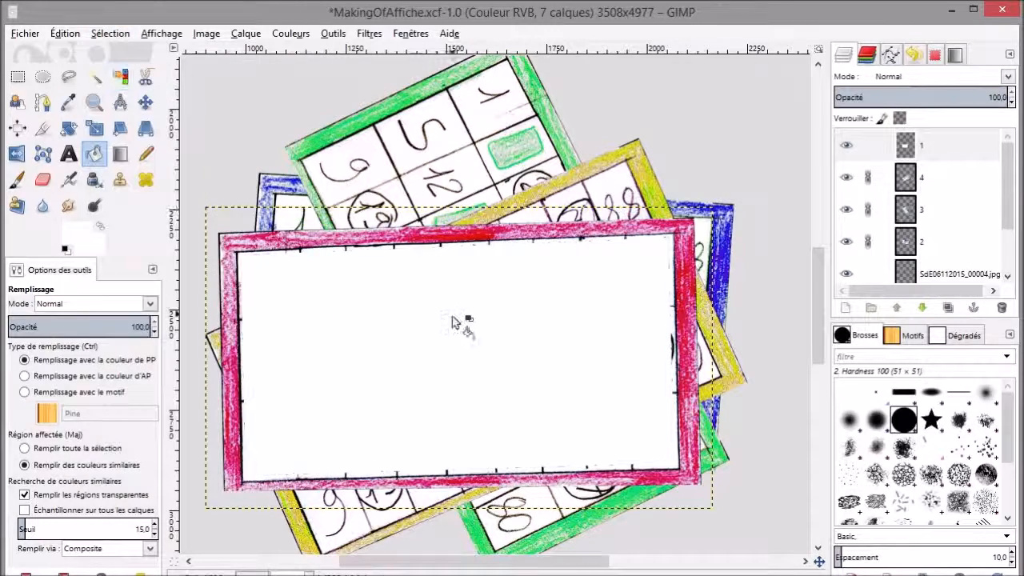
Paint over leftover grid marks along the pink card's inner edge with the near-white Paintbrush.
scroll(480, 327, down, 5)
scroll(487, 304, up, 5)
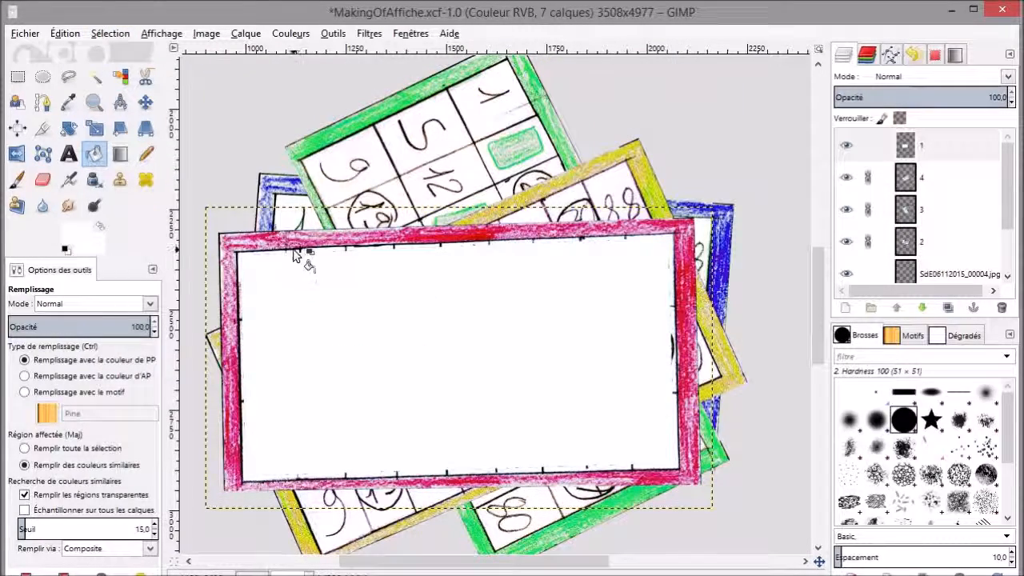
click(17, 179)
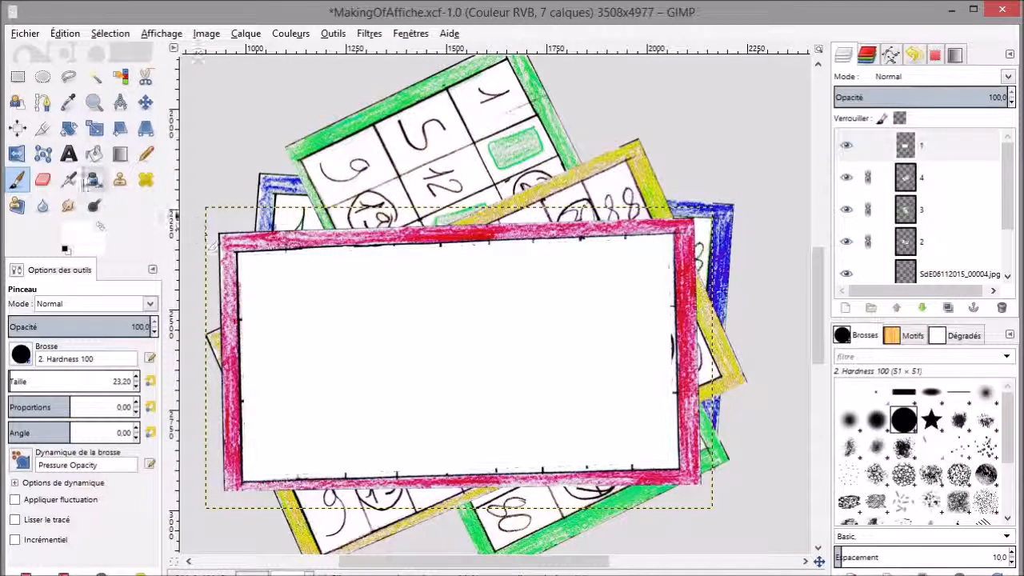
scroll(628, 330, down, 3)
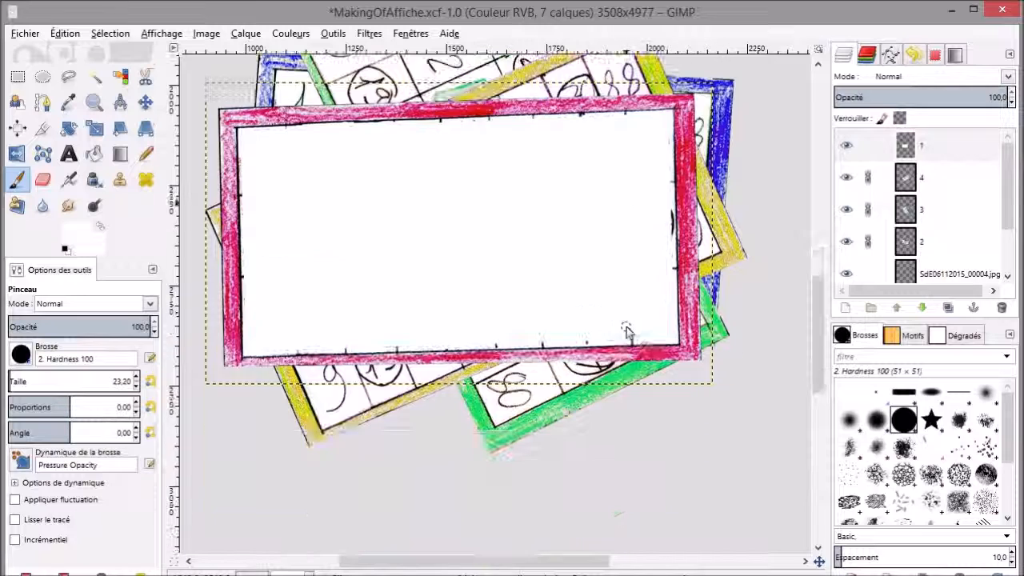
Add a text reading "texte" in Sans 18 px inside the blank pink card.
click(68, 153)
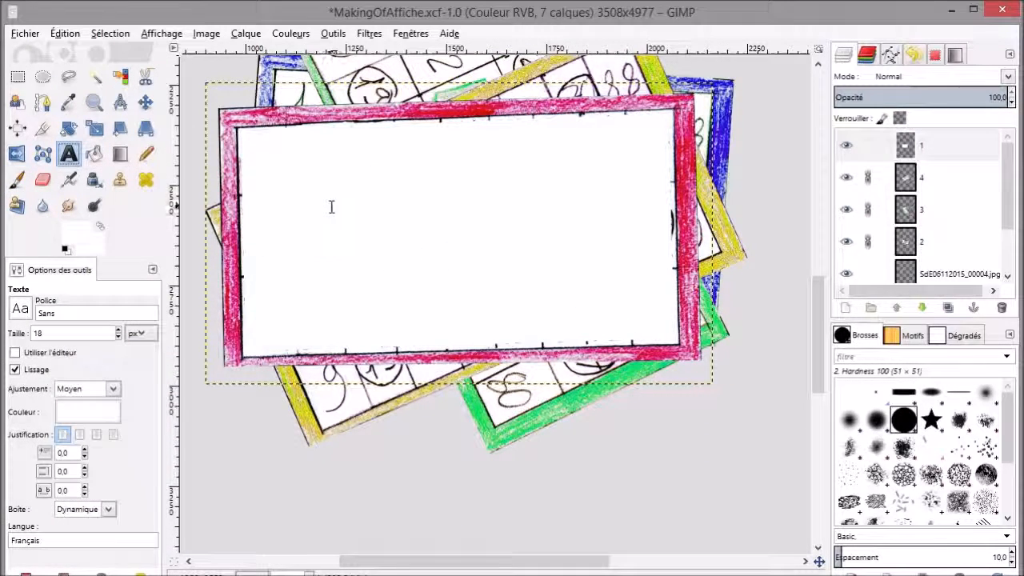
click(330, 197)
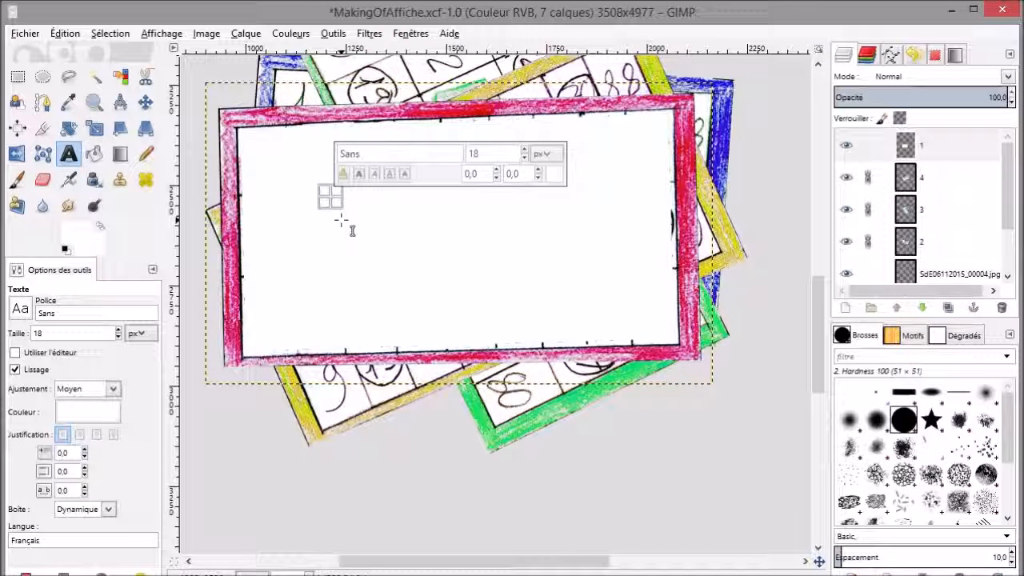
text(texte)
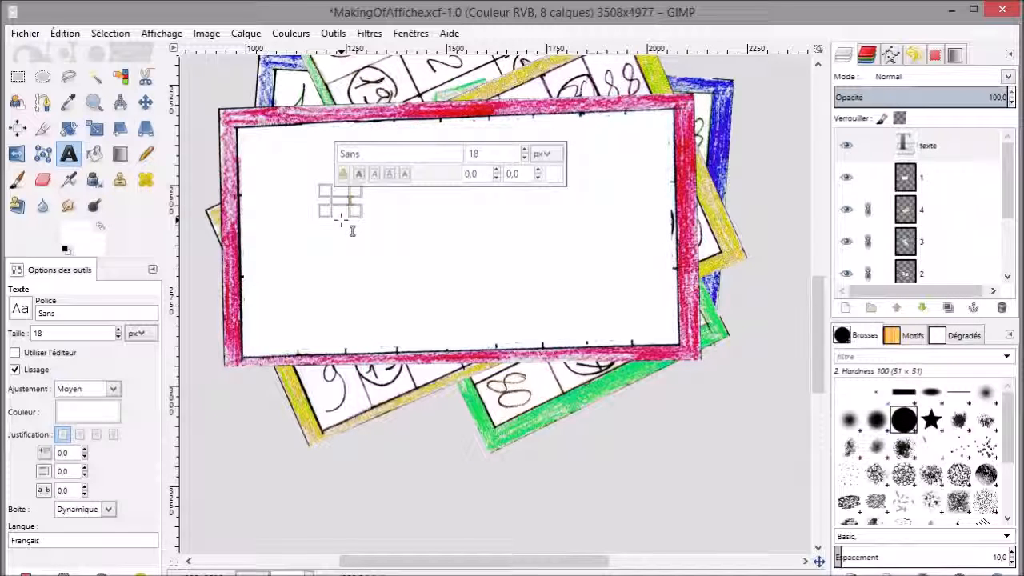
Set the colour of the text in the pink card to black and its size to 150 px.
click(90, 412)
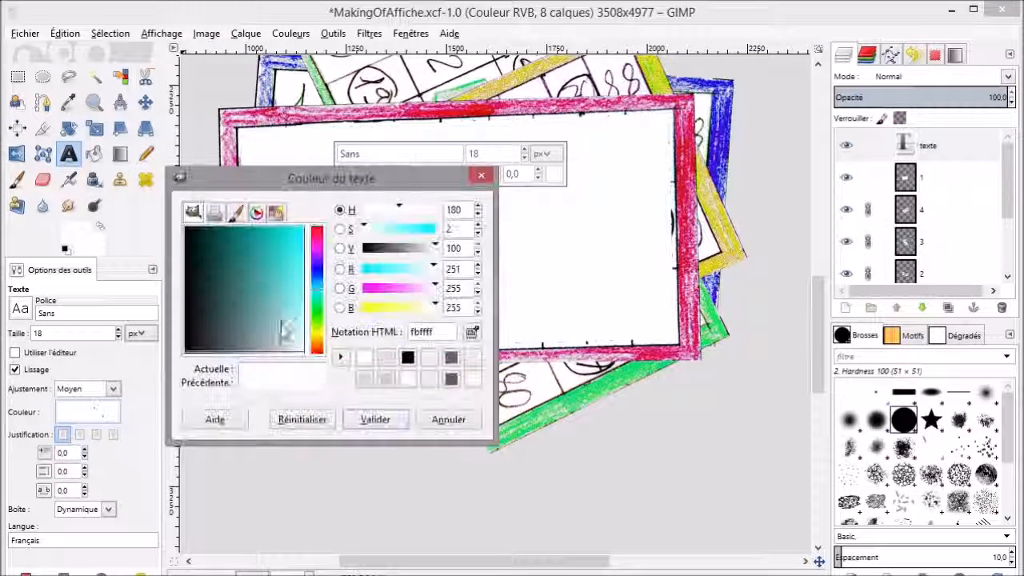
drag(434, 248, 274, 250)
click(375, 419)
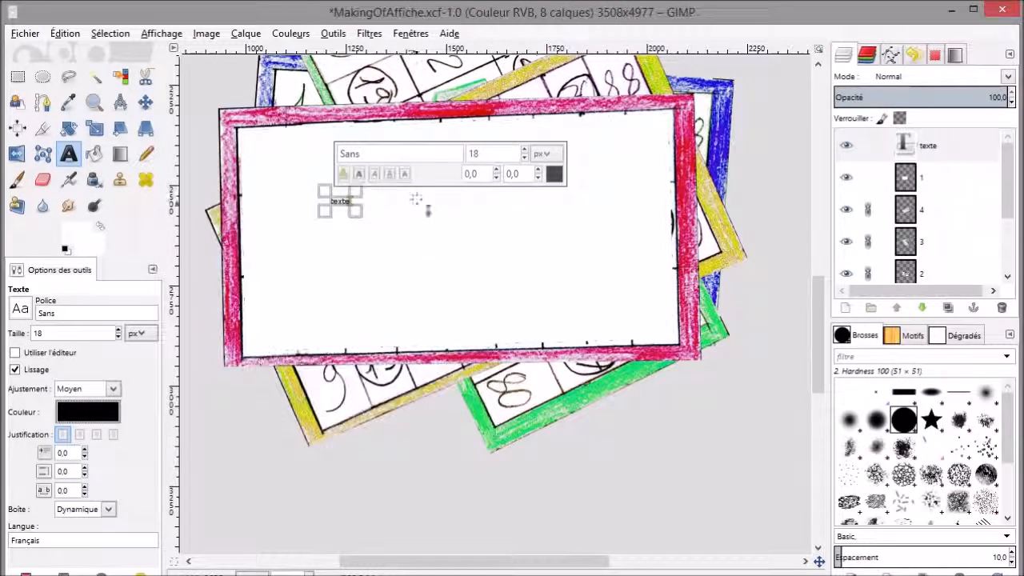
double_click(36, 333)
text(150)
key(Return)
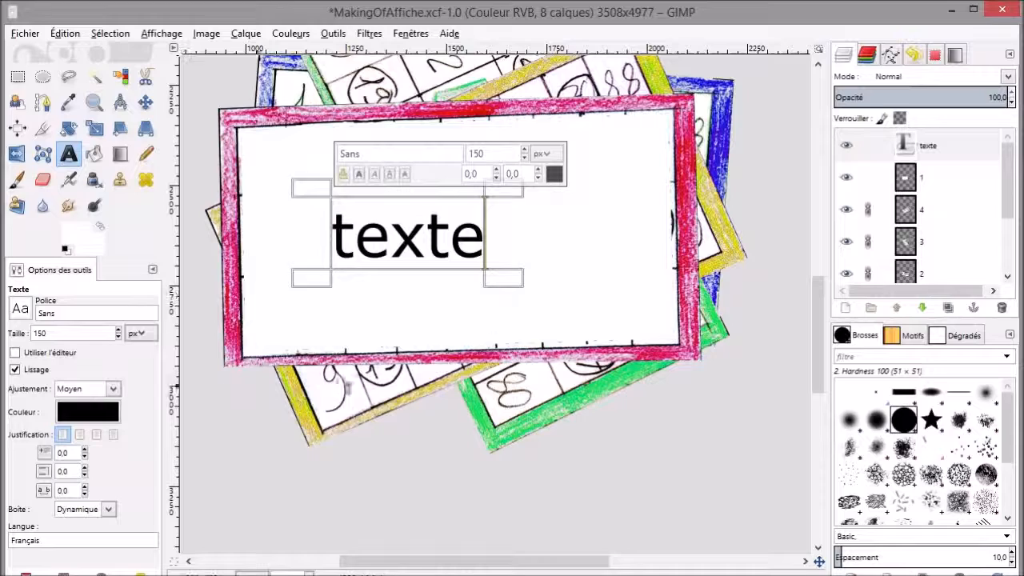
Change the font of the text in the pink card to Calibri Bold Italic.
click(21, 309)
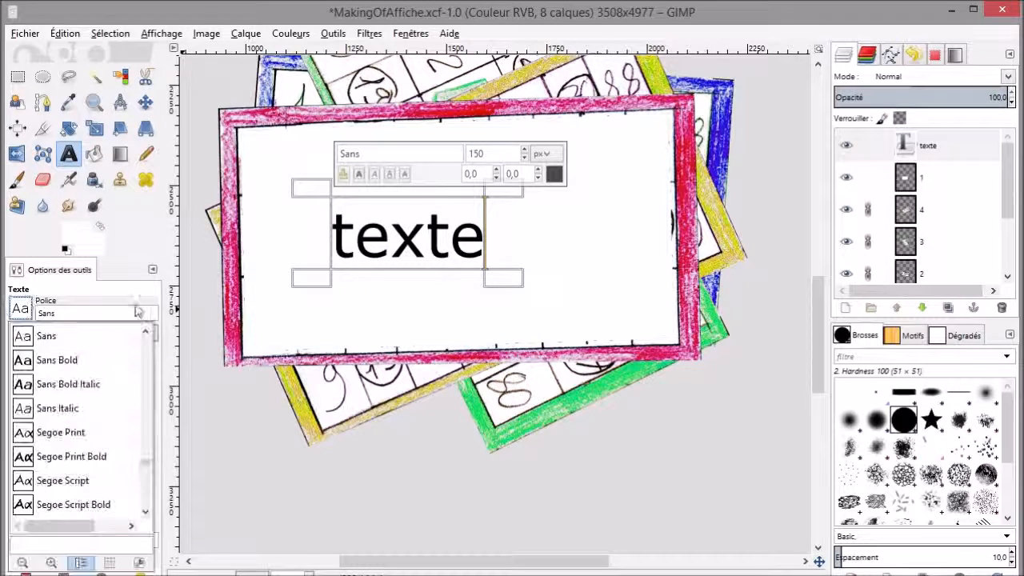
drag(144, 459, 152, 448)
scroll(152, 448, down, 15)
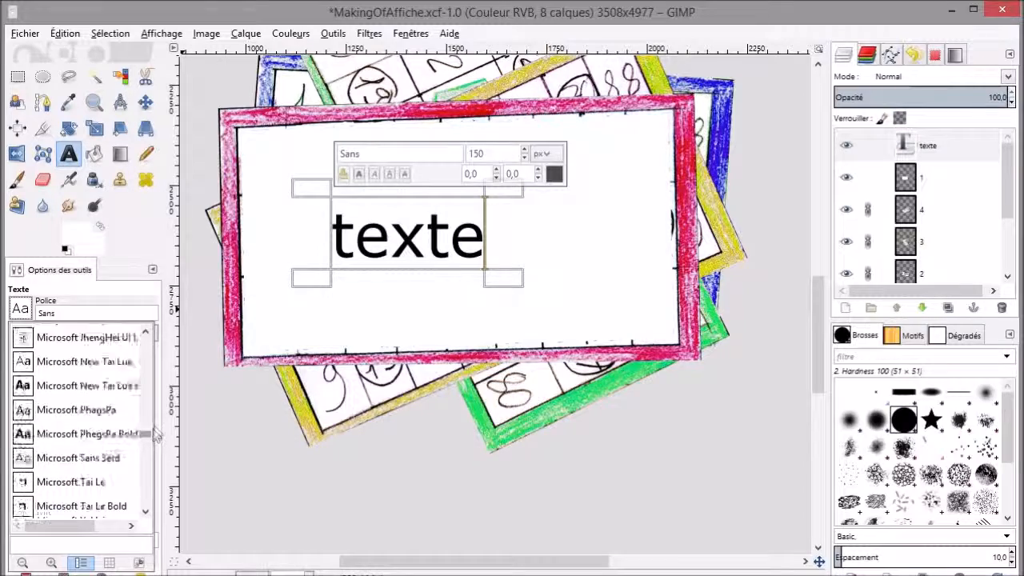
drag(160, 412, 147, 348)
scroll(108, 441, down, 8)
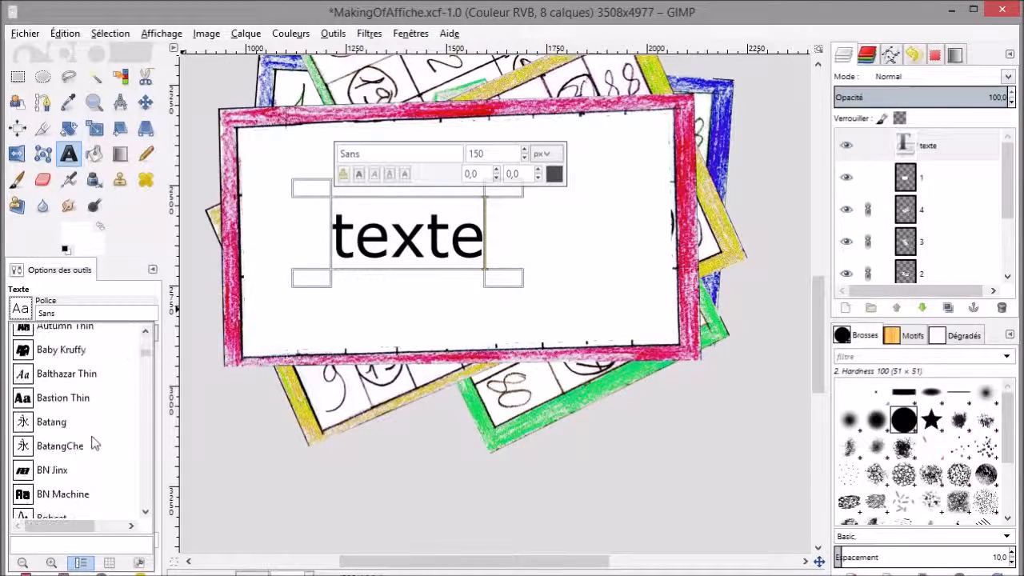
scroll(108, 440, down, 7)
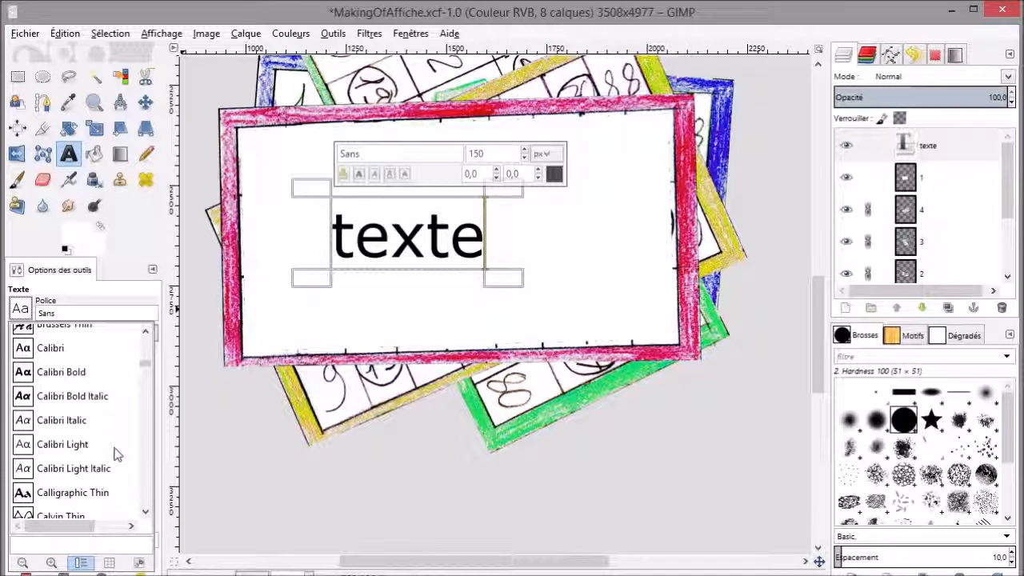
click(88, 396)
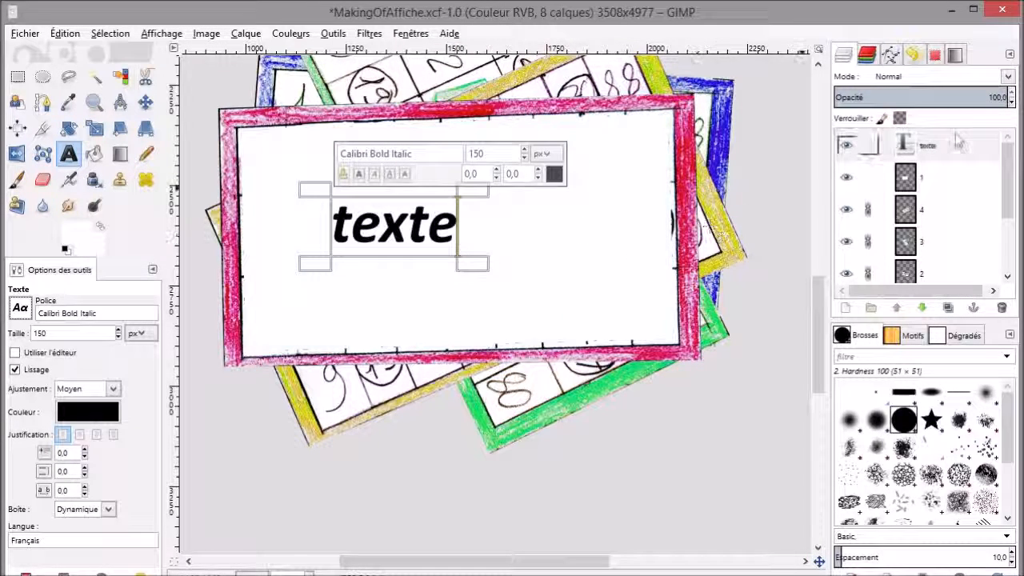
Move the text layer to the lower-right part of the pink card's white interior.
click(144, 102)
drag(421, 248, 474, 200)
key(ctrl+z)
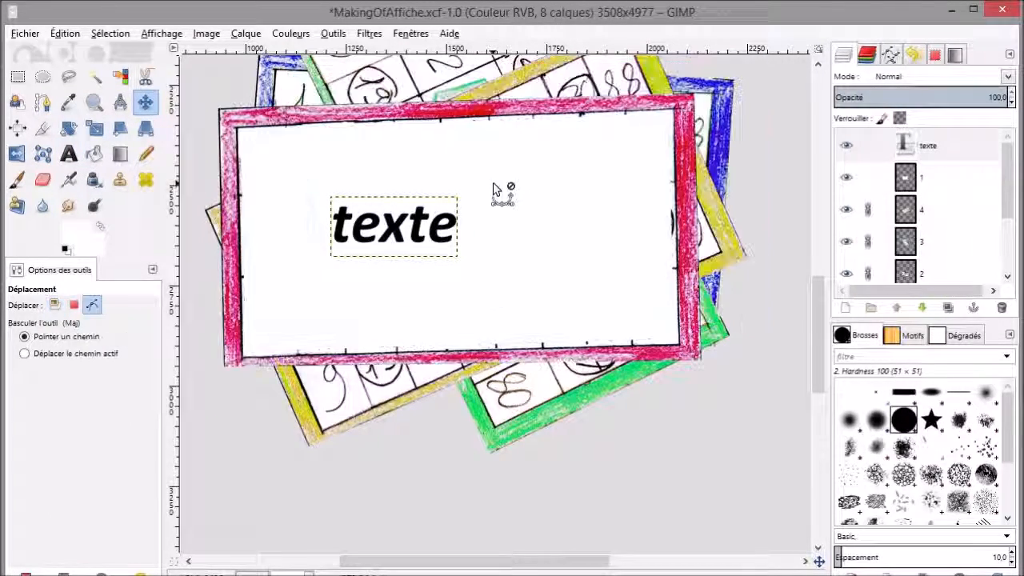
drag(393, 229, 496, 295)
click(68, 128)
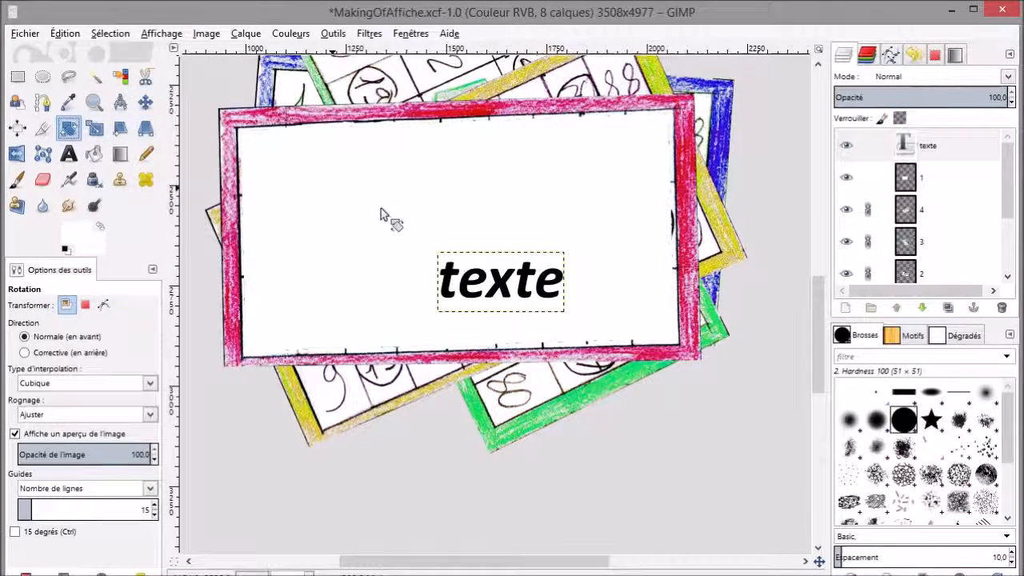
drag(556, 292, 561, 261)
click(364, 241)
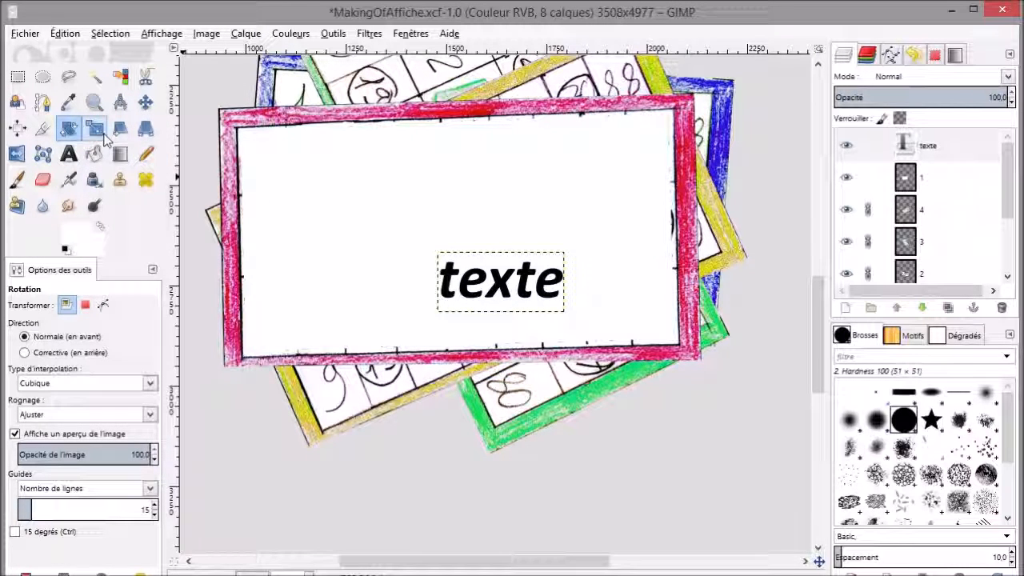
click(516, 294)
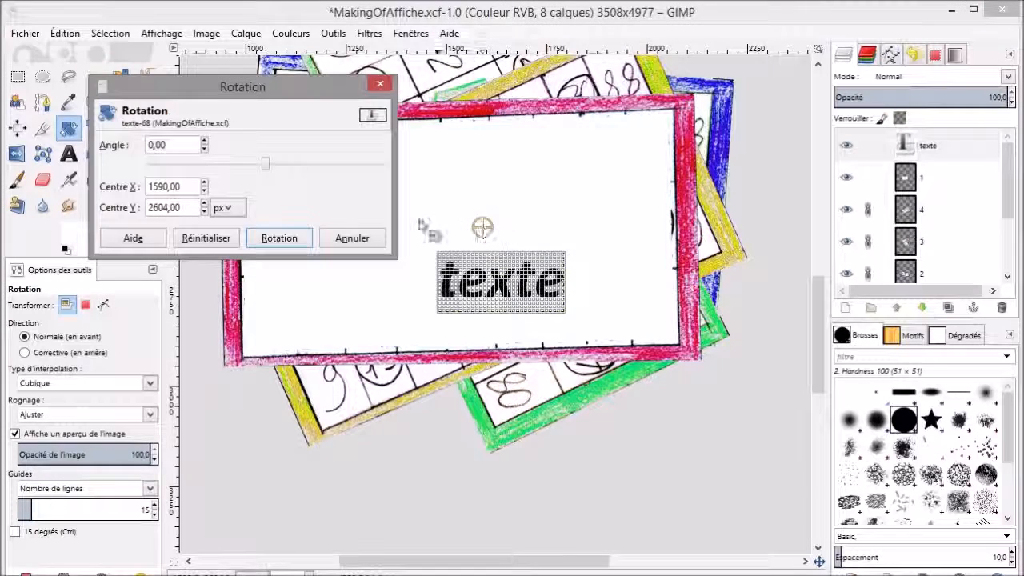
click(345, 238)
Move the text layer near the upper middle of the pink card and fit the whole poster in view.
click(144, 101)
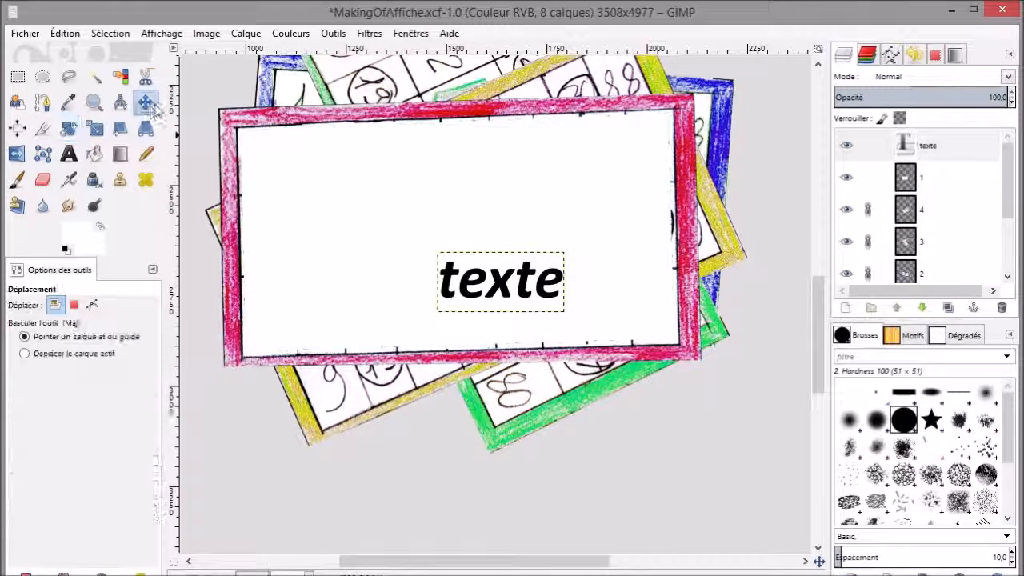
drag(501, 287, 431, 185)
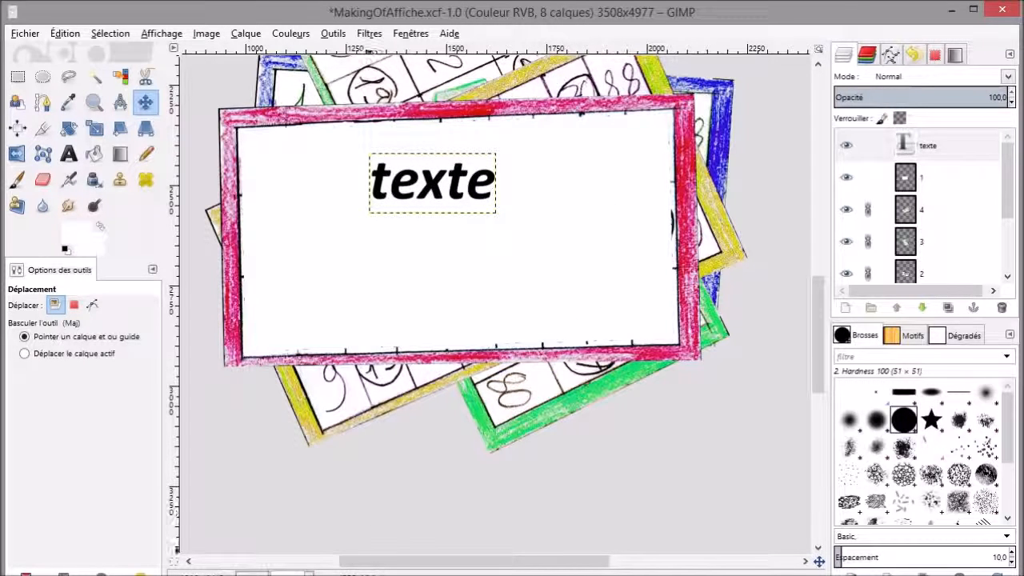
key(shift+ctrl+j)
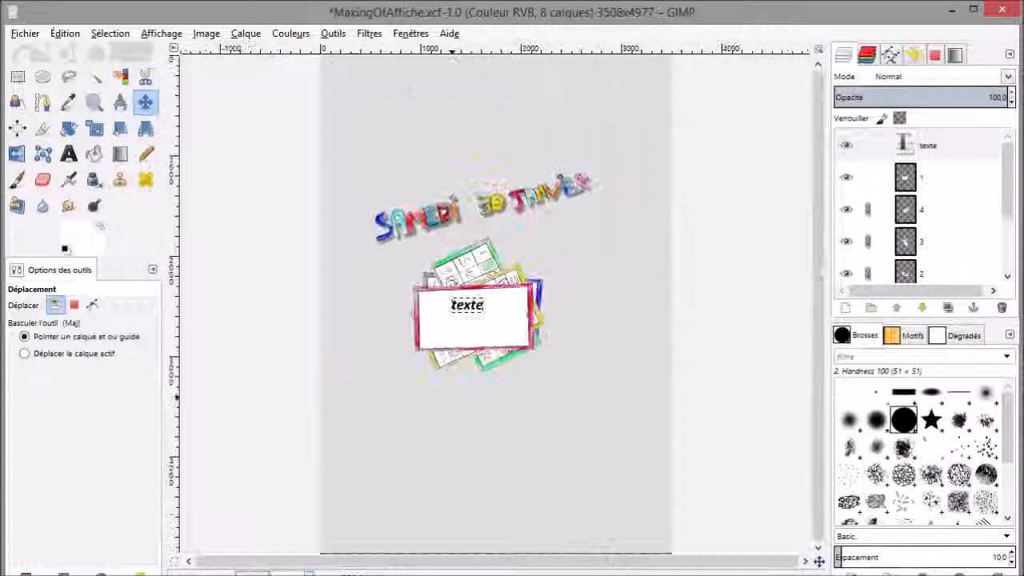